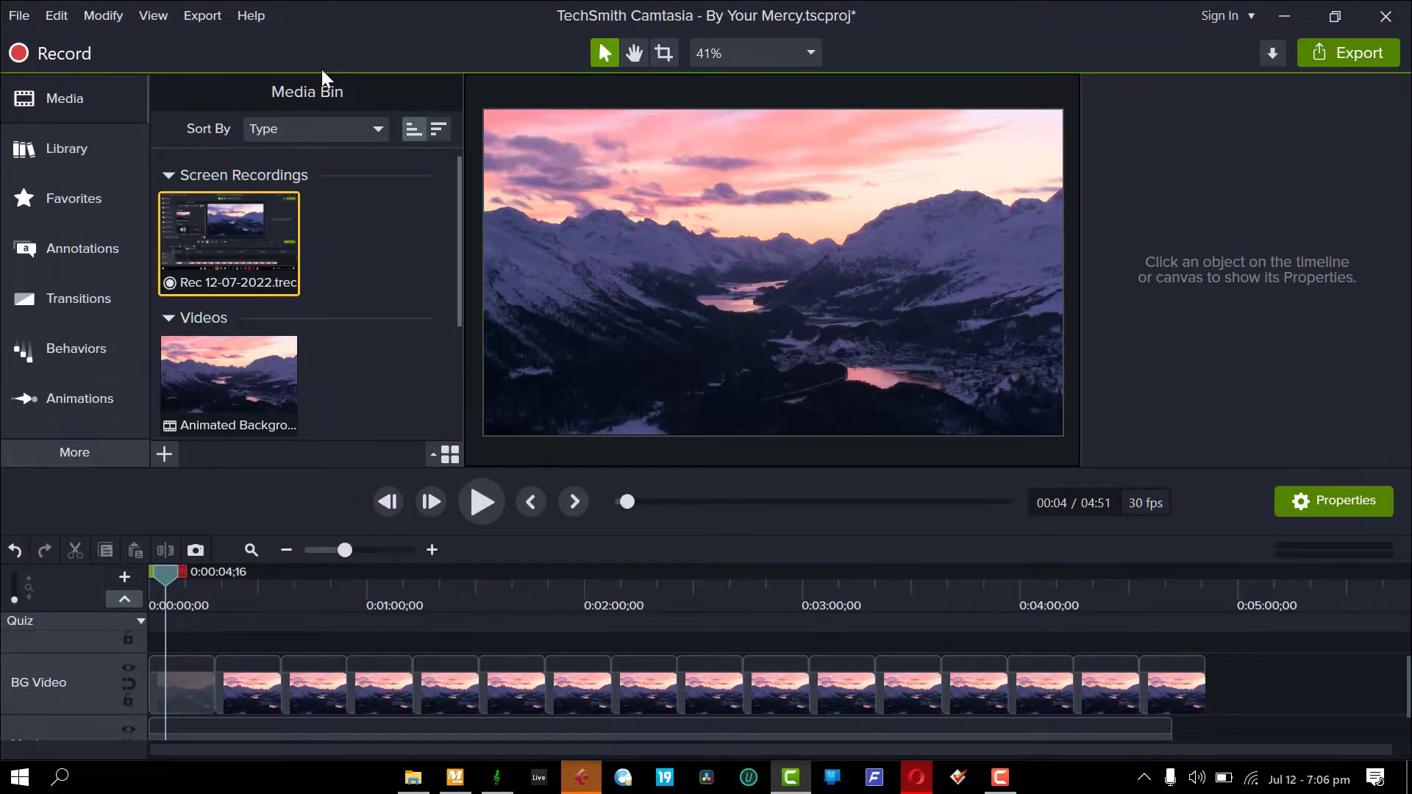
Open the asset Library and expand the Motion Backgrounds folder
{"action": "left_click_drag", "start_coordinate": [1406, 706], "coordinate": [1406, 728]}
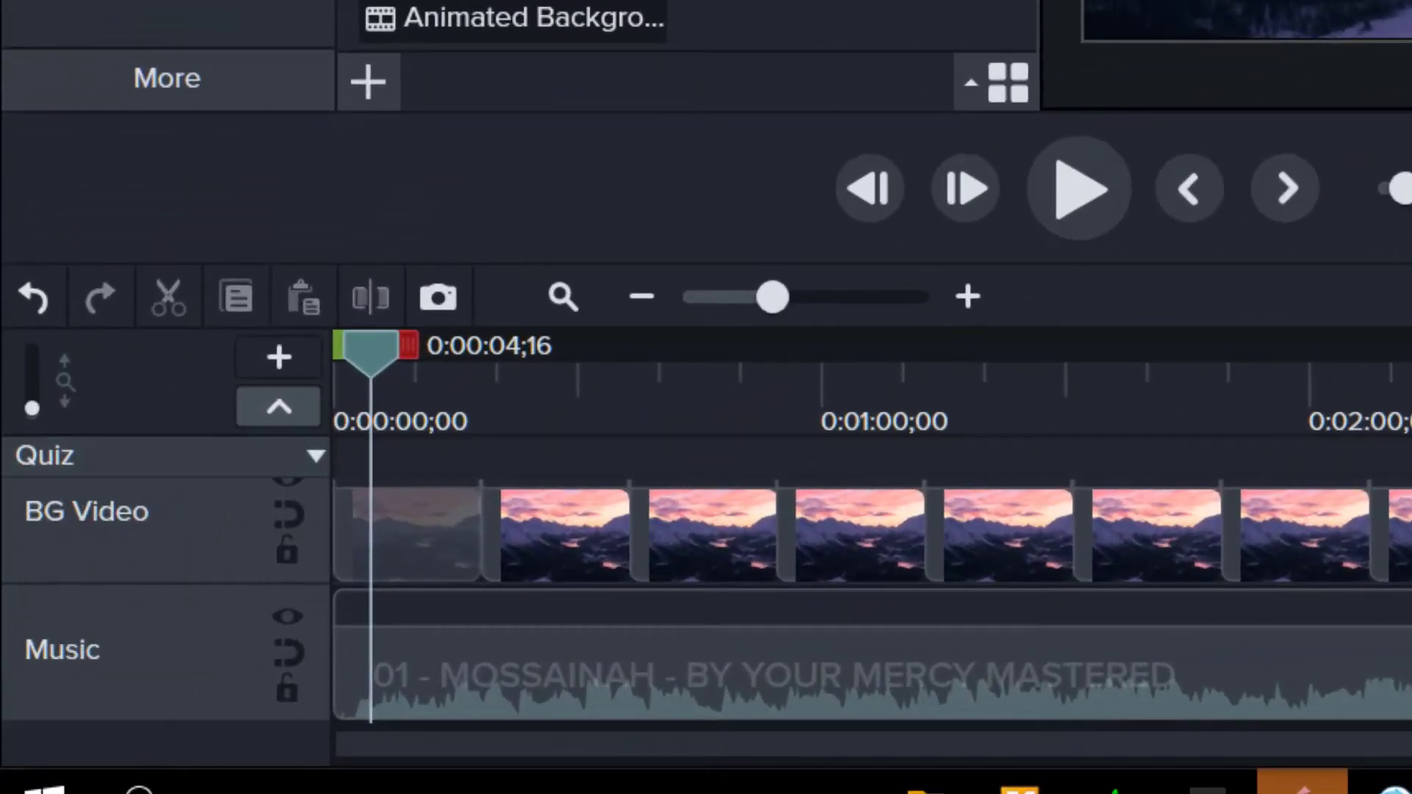
{"action": "scroll", "coordinate": [872, 601], "scroll_direction": "up", "scroll_amount": 1}
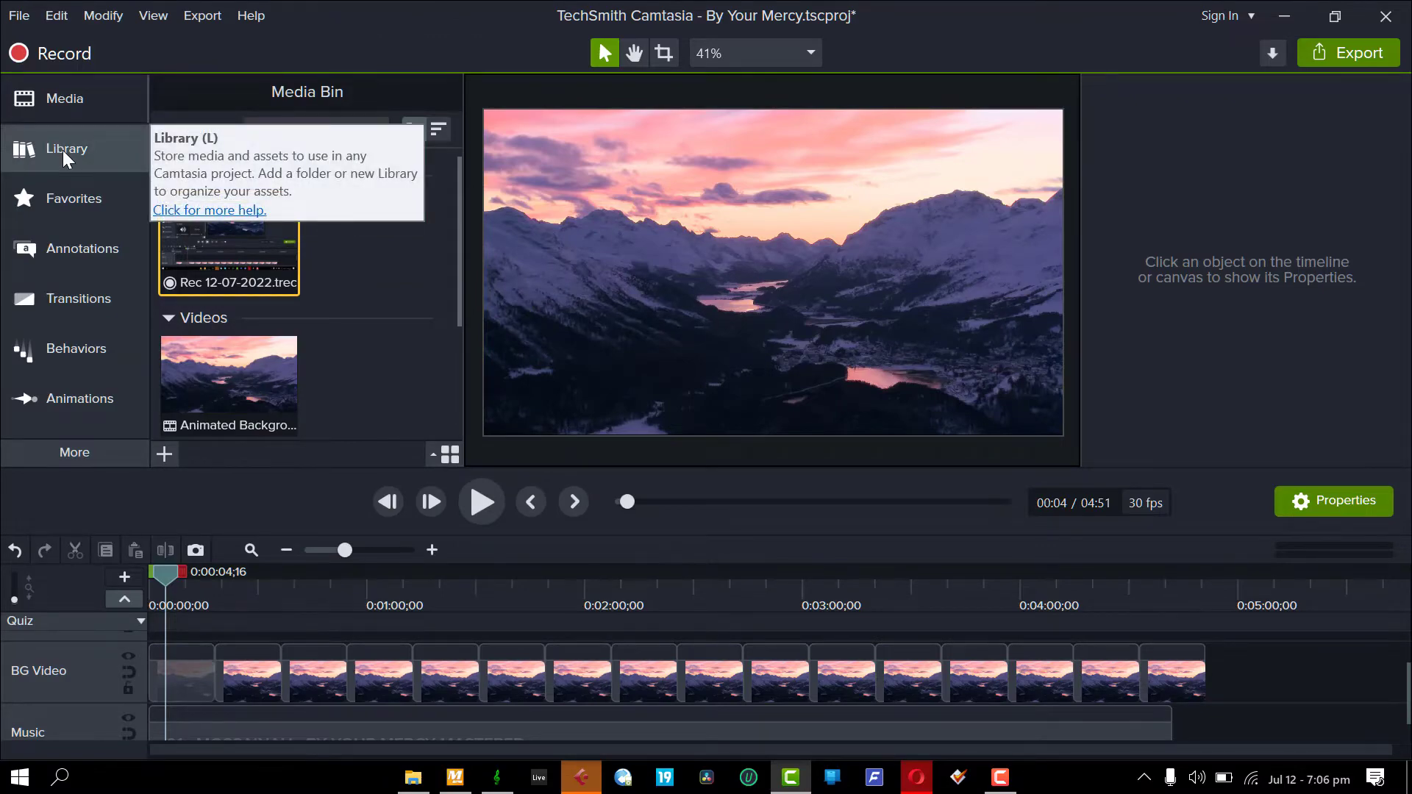
{"action": "left_click", "coordinate": [63, 150]}
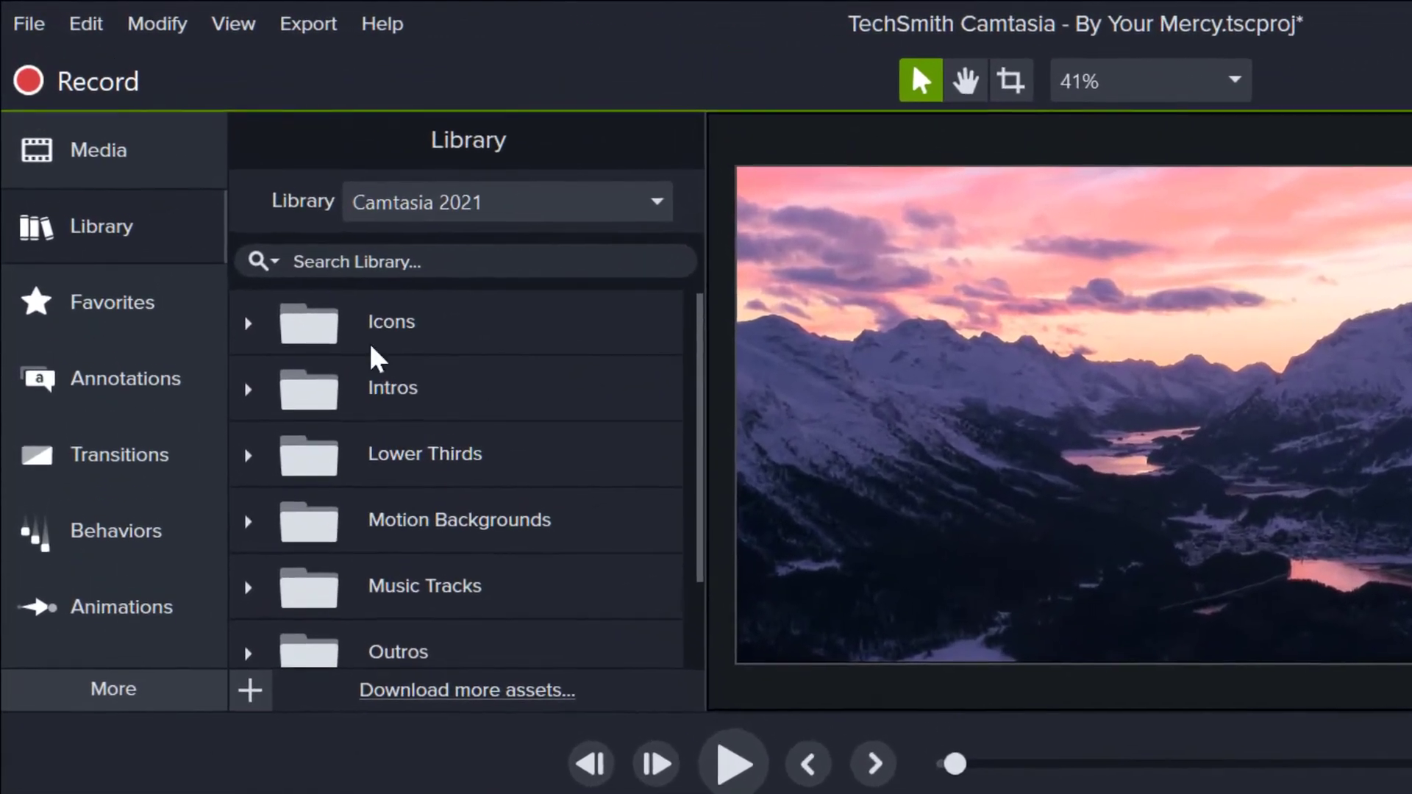
{"action": "left_click_drag", "start_coordinate": [647, 445], "coordinate": [646, 462]}
{"action": "left_click_drag", "start_coordinate": [707, 514], "coordinate": [706, 551]}
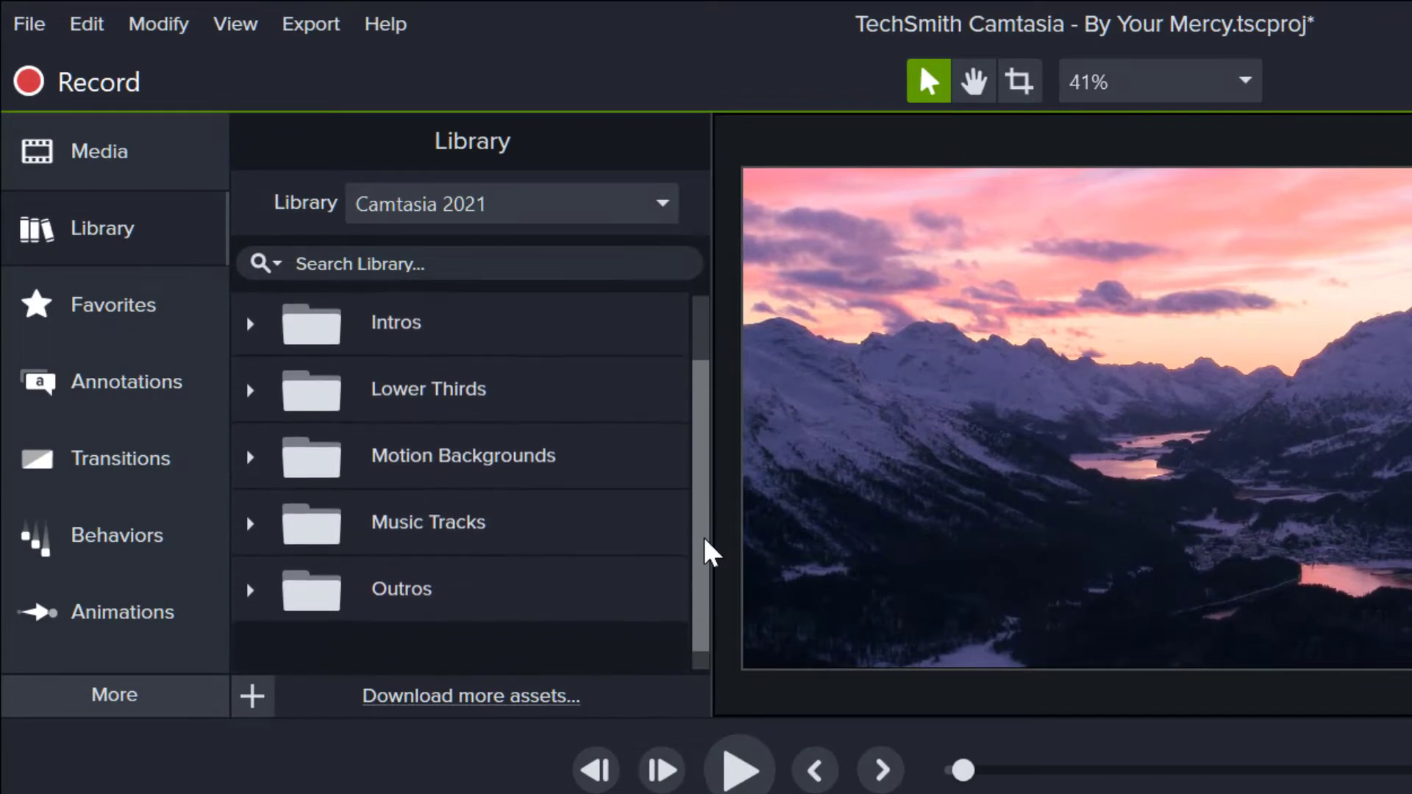
{"action": "left_click", "coordinate": [251, 457]}
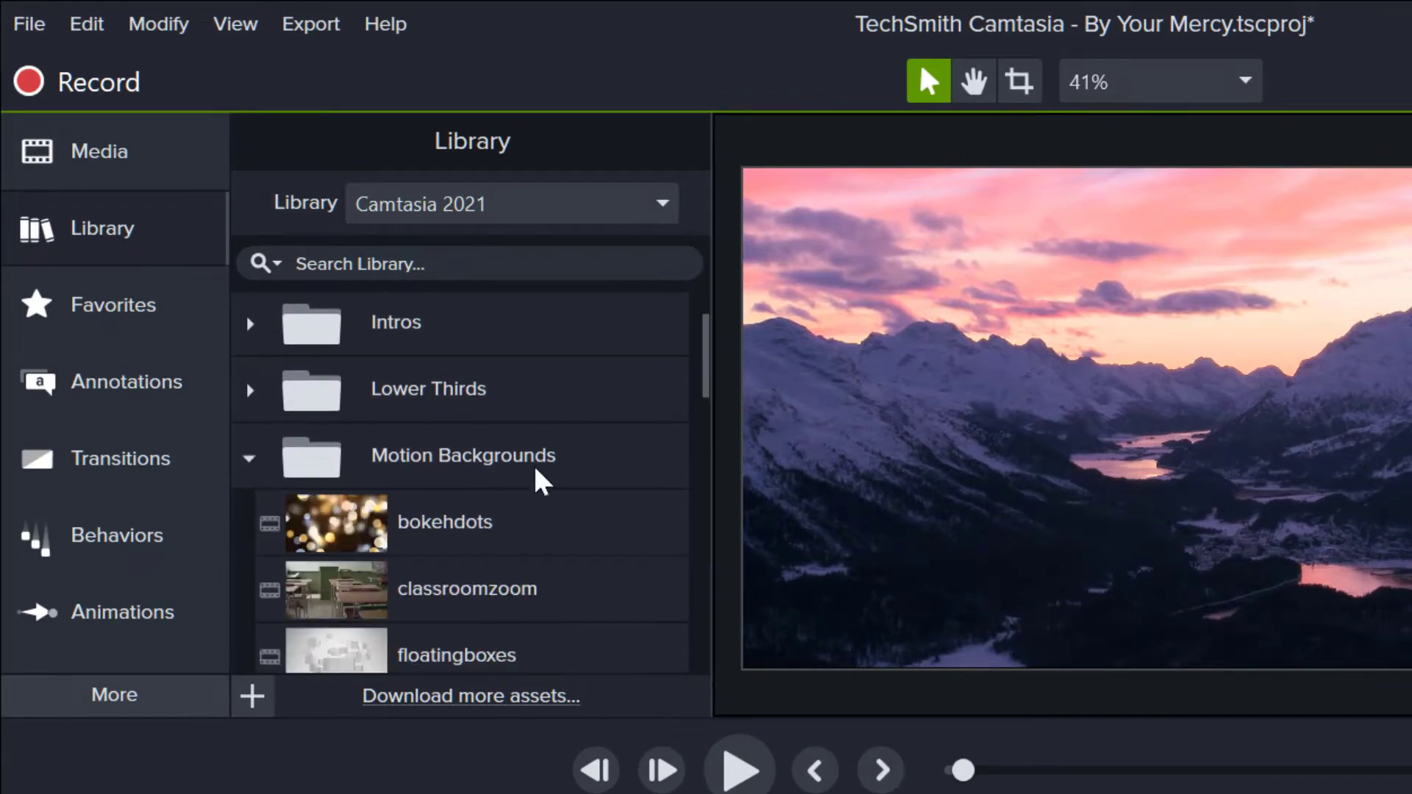
Scroll to the mountaindawn background and preview it, then stop playback
{"action": "left_click_drag", "start_coordinate": [708, 375], "coordinate": [706, 475]}
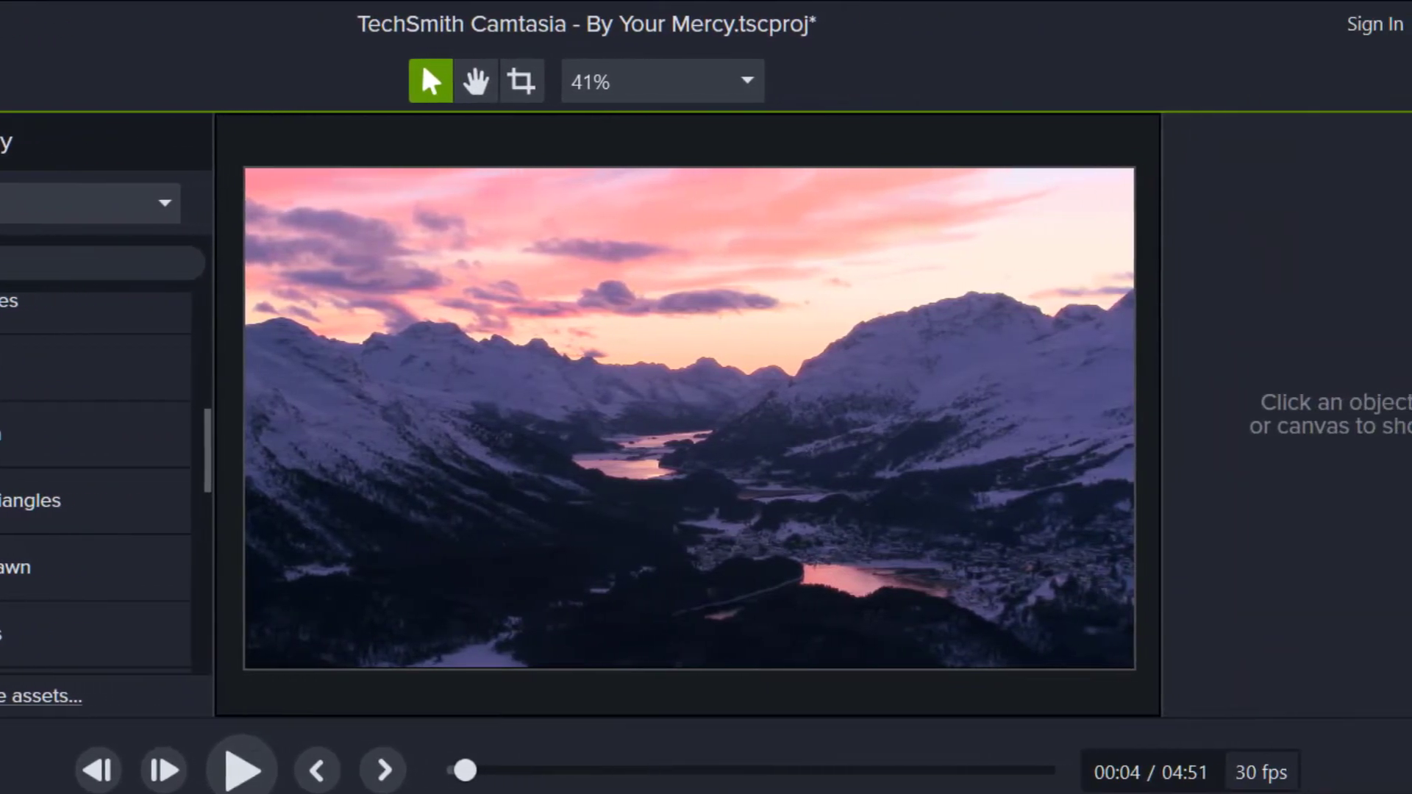
{"action": "key", "text": "space"}
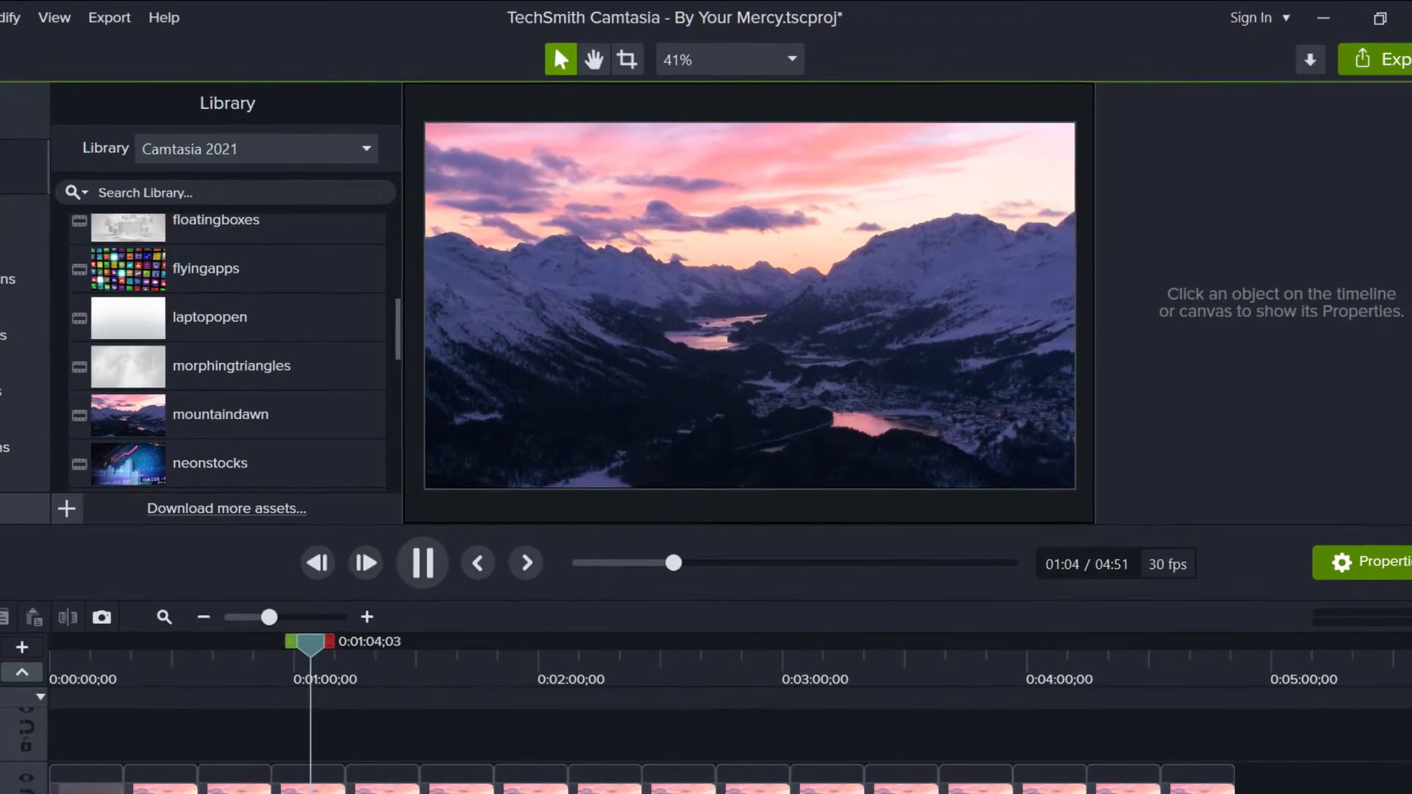
{"action": "key", "text": "space"}
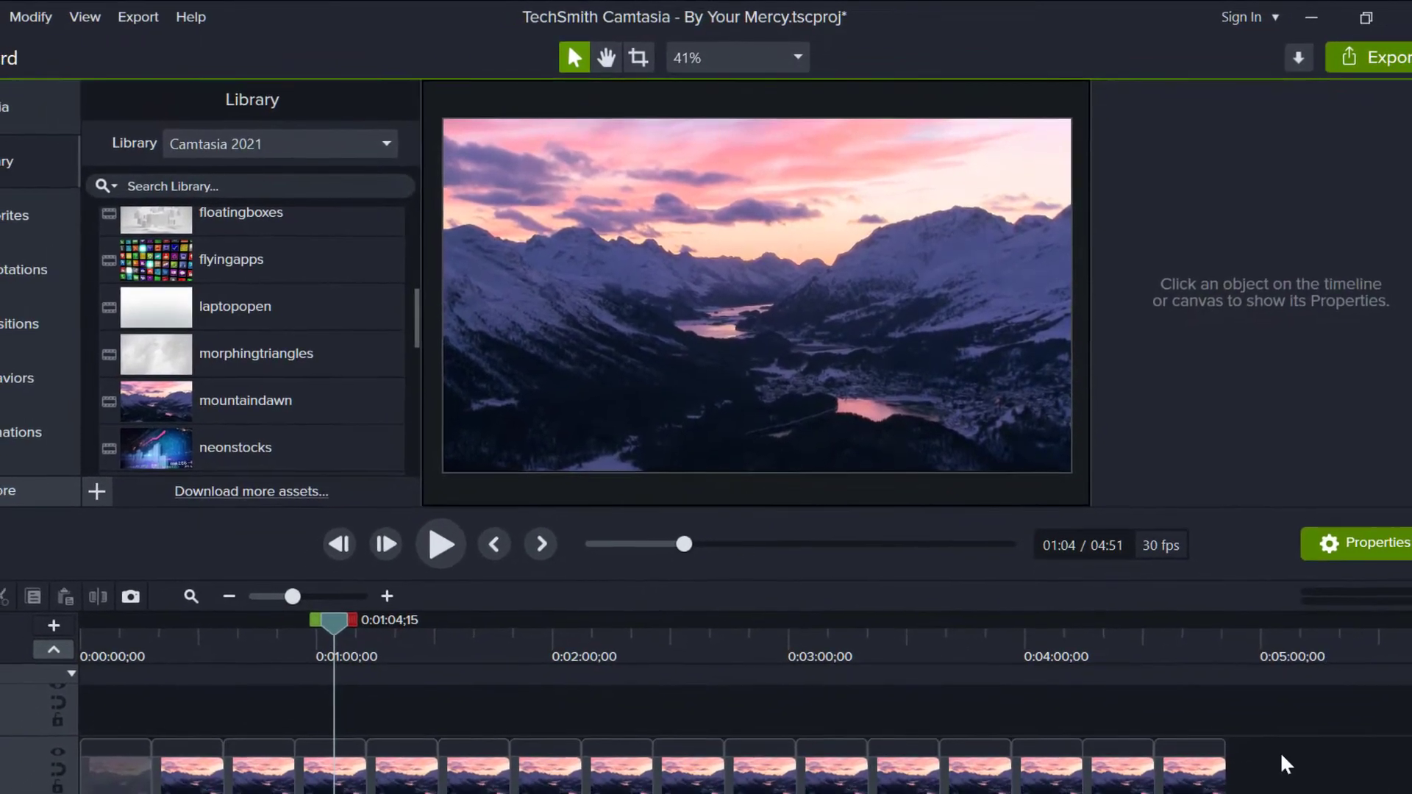
{"action": "scroll", "coordinate": [767, 781], "scroll_direction": "down", "scroll_amount": 2}
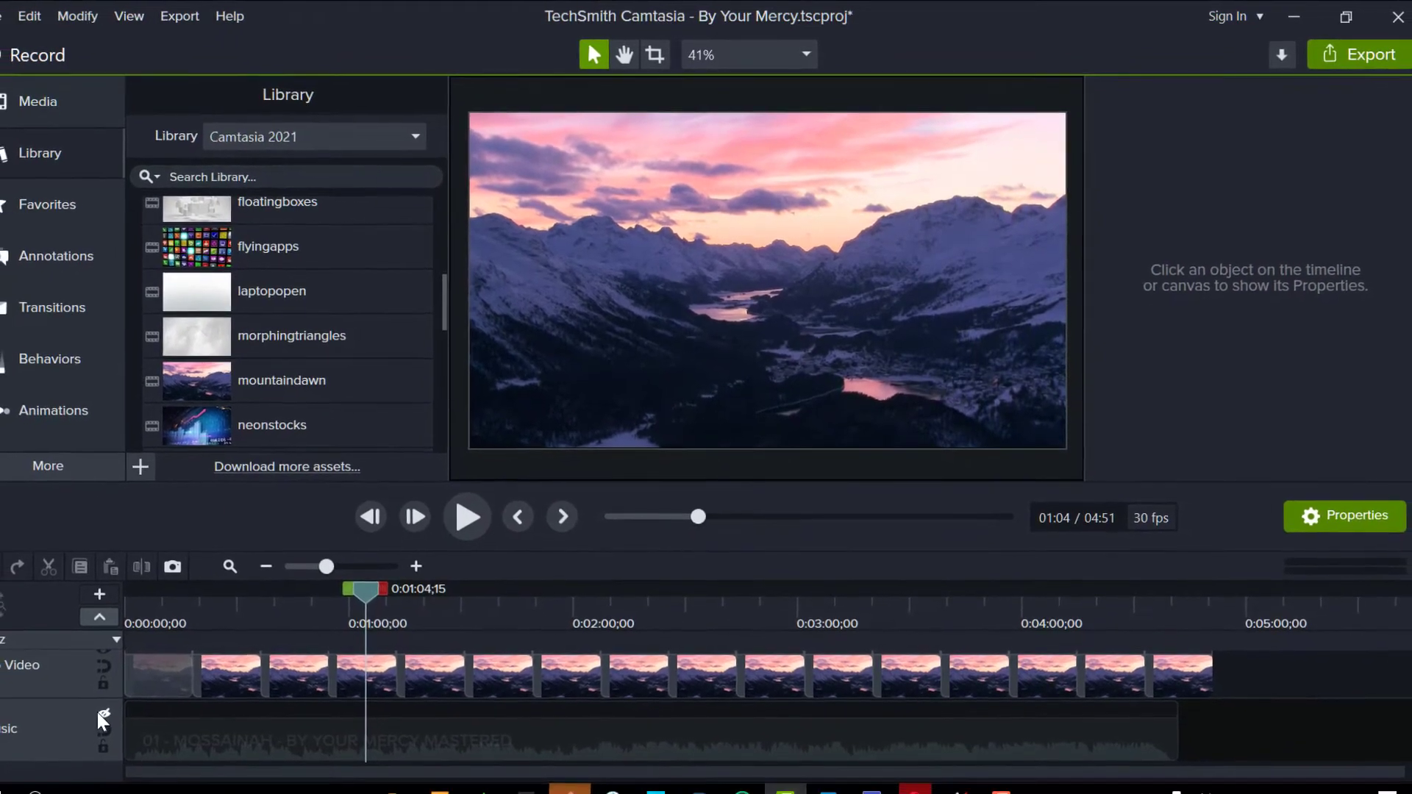
Enable the Music track and play the video from 0:00 with the song, stopping near 16 seconds
{"action": "left_click", "coordinate": [94, 721]}
{"action": "left_click_drag", "start_coordinate": [187, 603], "coordinate": [143, 607]}
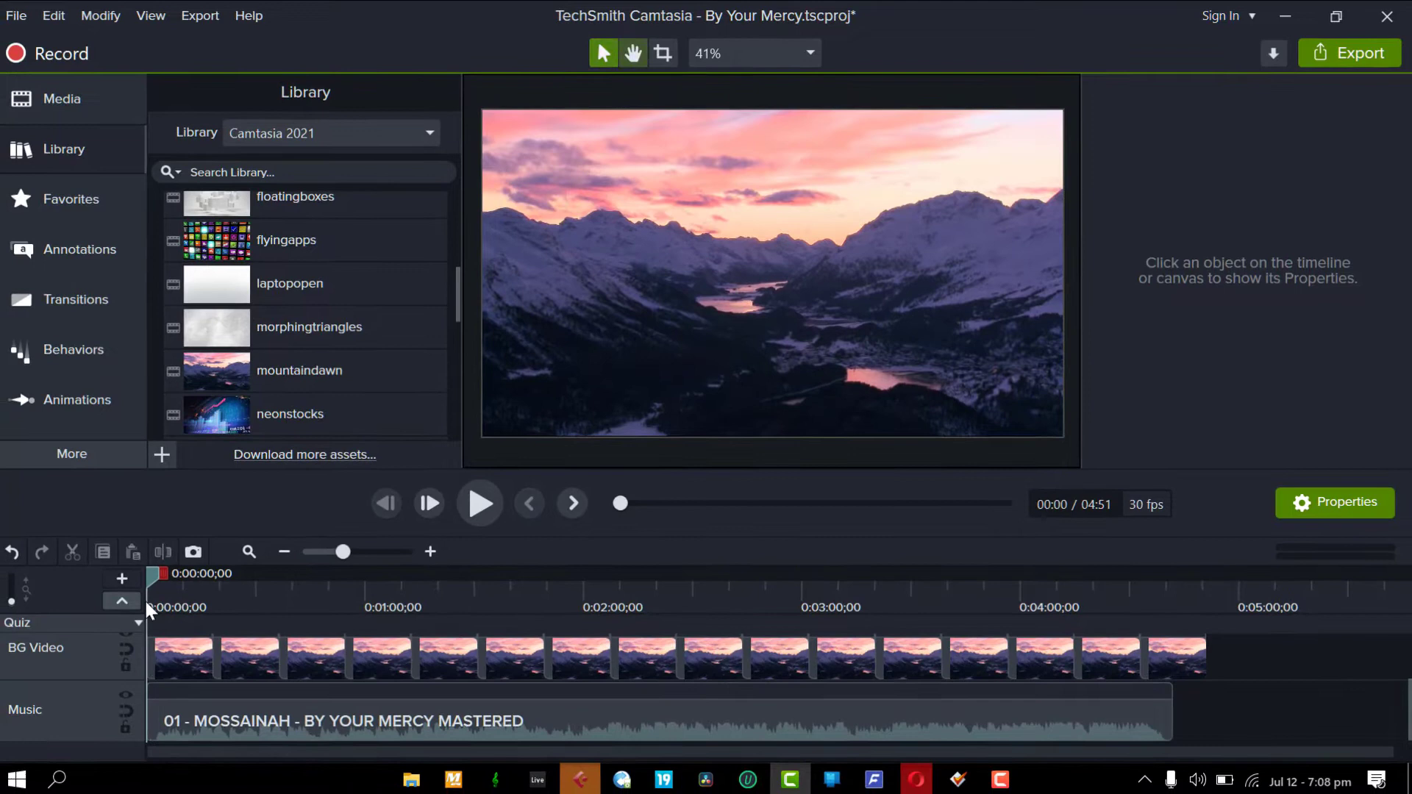
{"action": "key", "text": "space"}
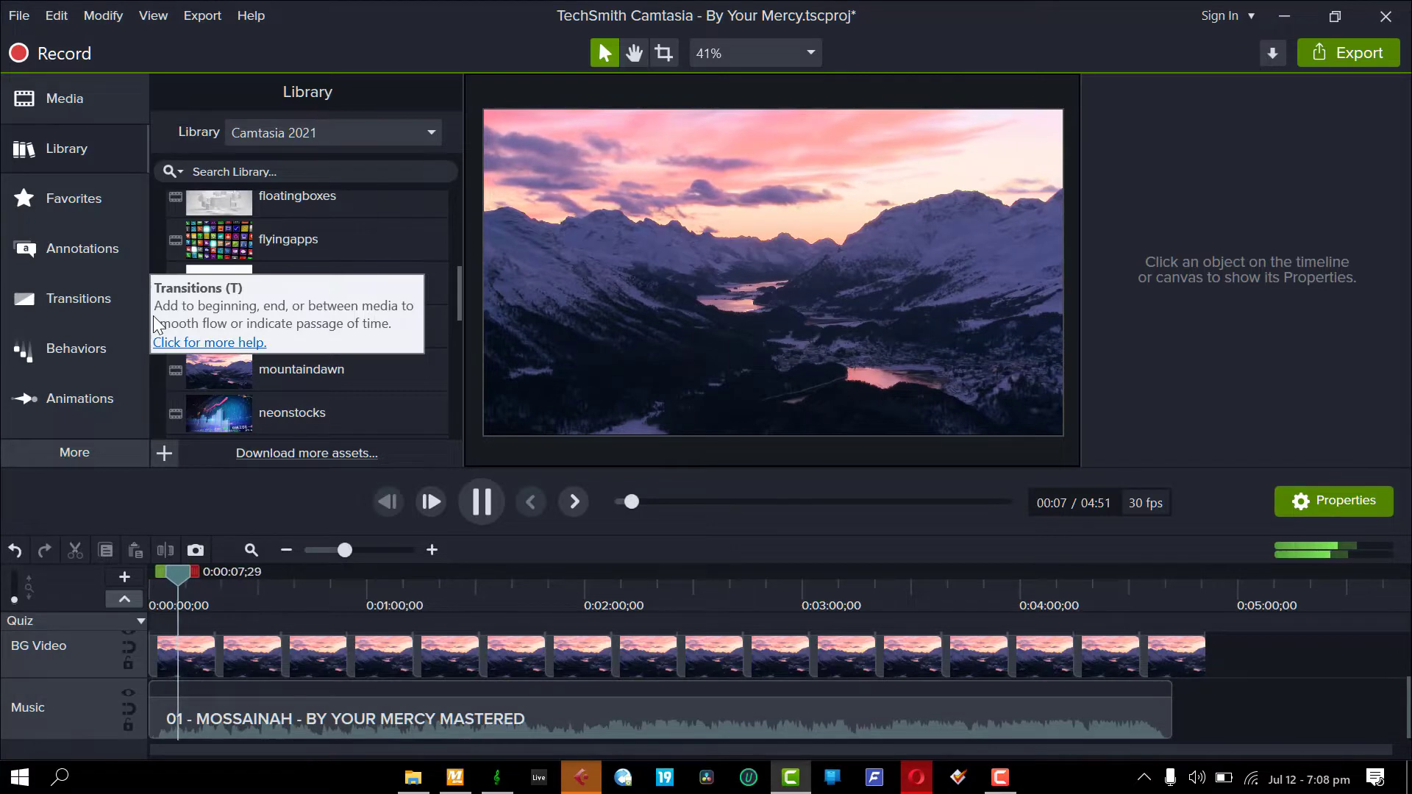
{"action": "key", "text": "space"}
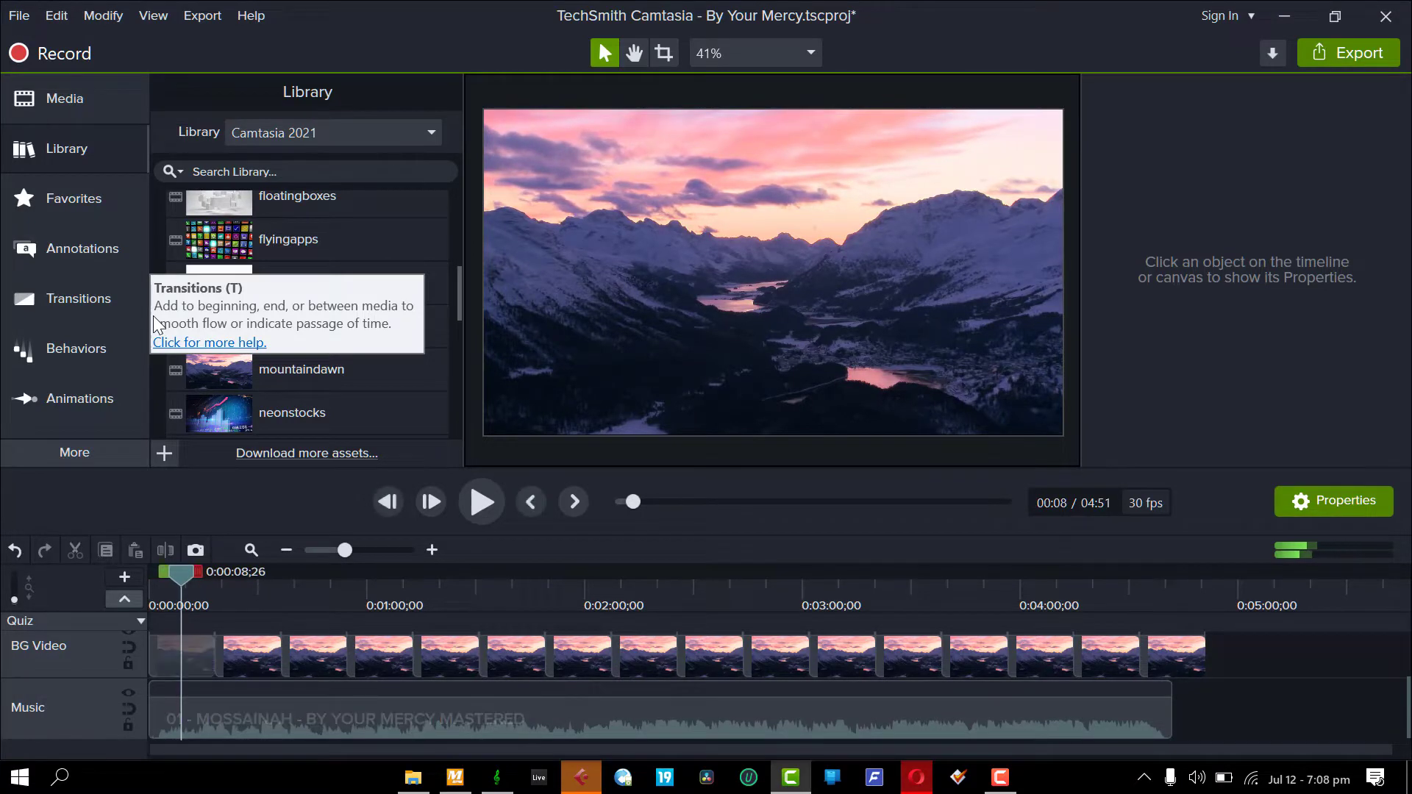
{"action": "key", "text": "space"}
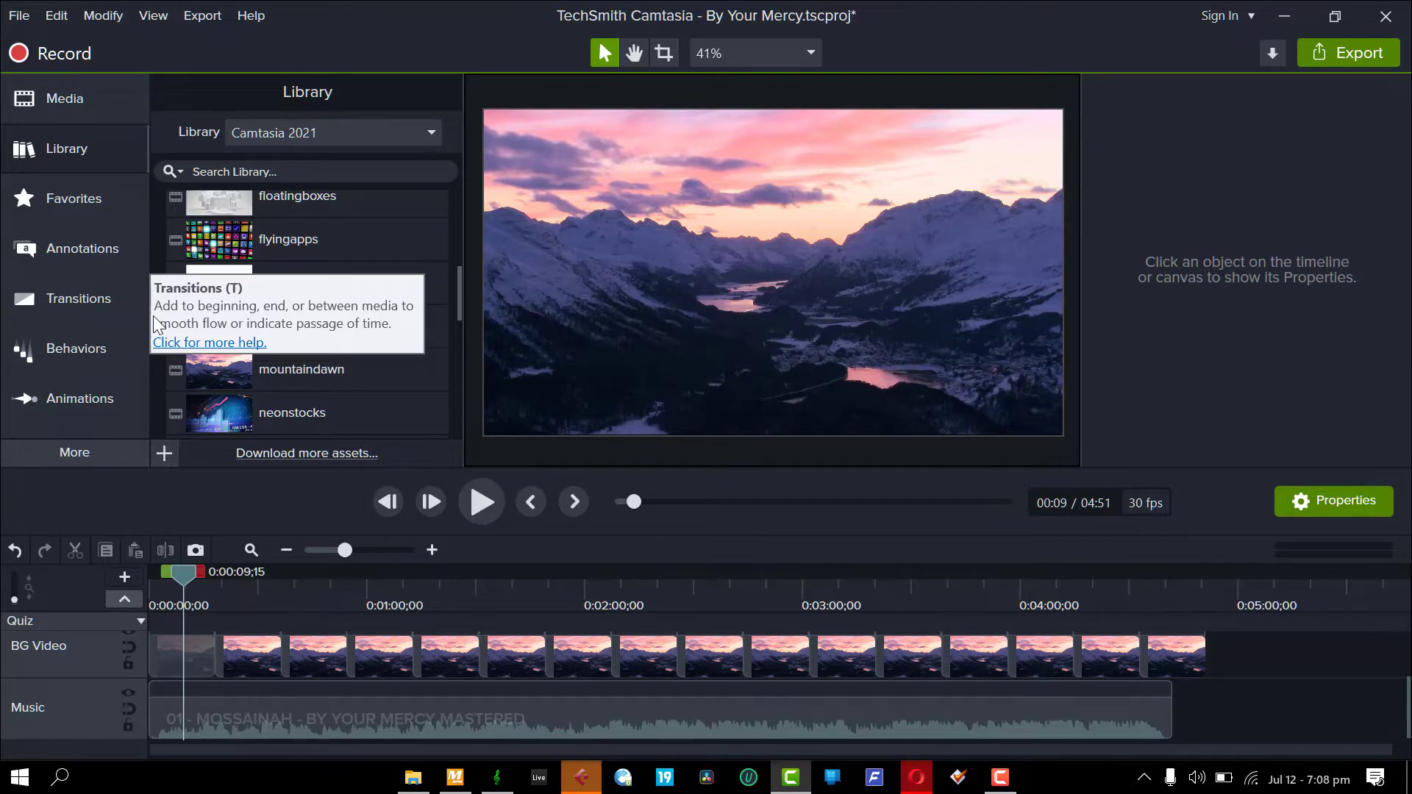
{"action": "key", "text": "space"}
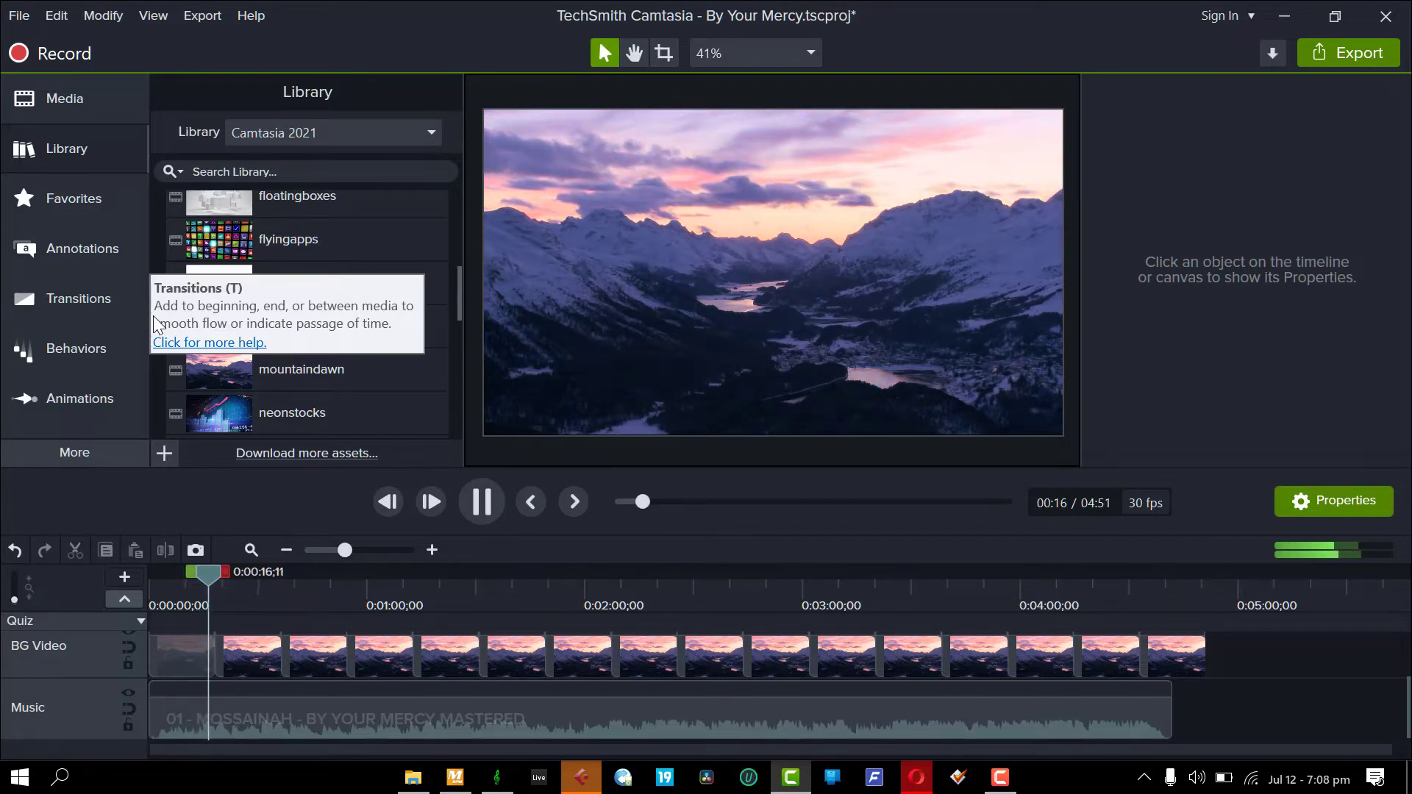
{"action": "key", "text": "space"}
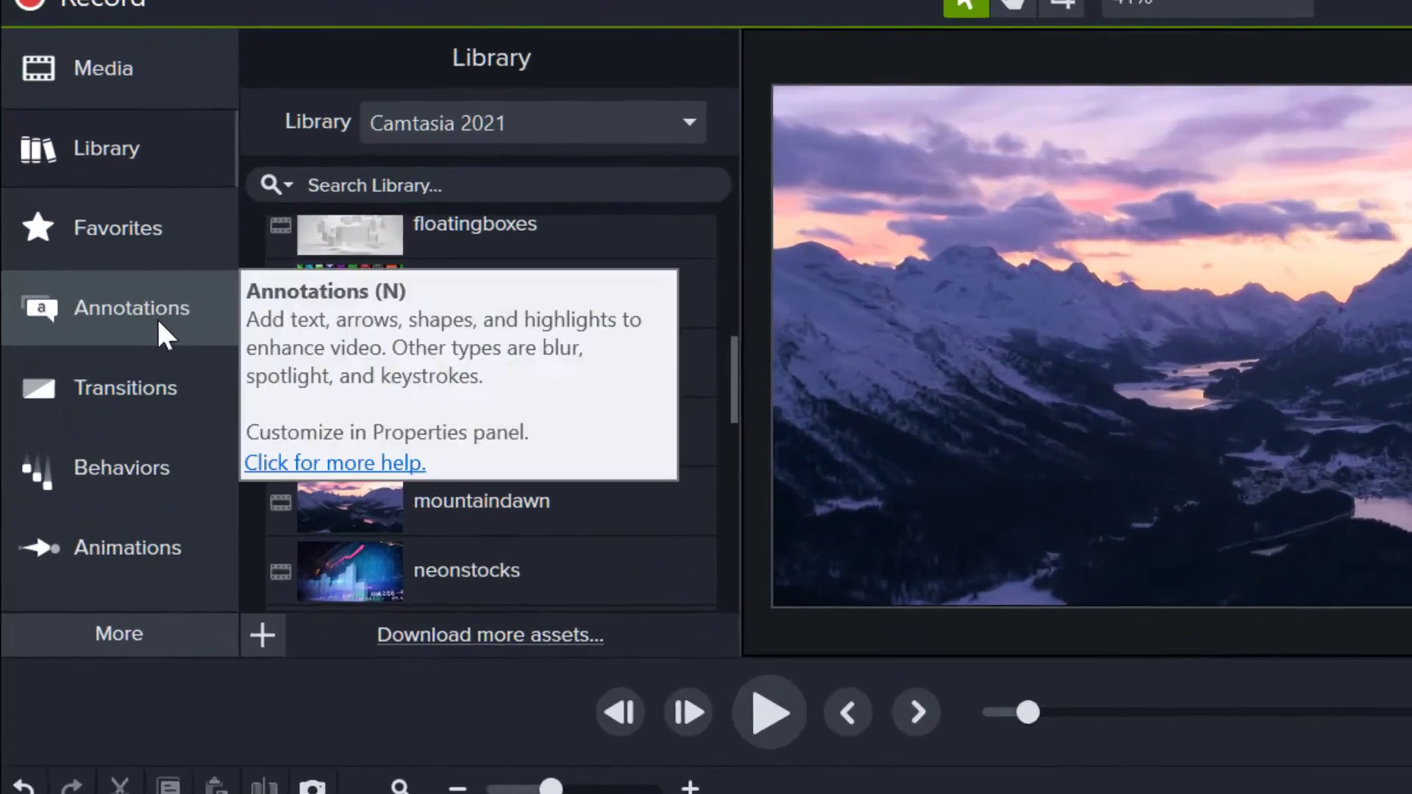
Place the plain ABC text callout on a new Track 3 at the playhead and lengthen its clip
{"action": "left_click", "coordinate": [157, 316]}
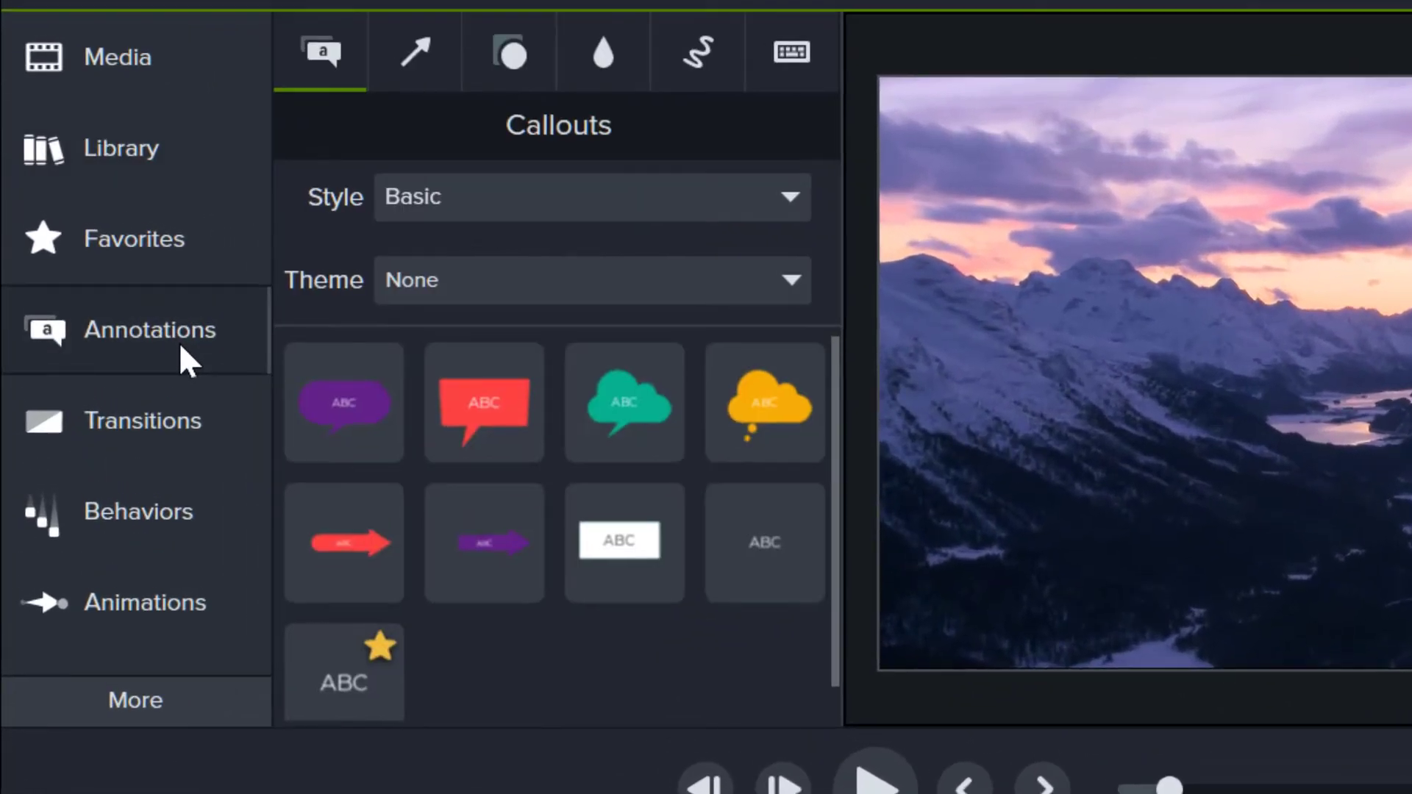
{"action": "scroll", "coordinate": [341, 640], "scroll_direction": "down", "scroll_amount": 1}
{"action": "left_click_drag", "start_coordinate": [341, 637], "coordinate": [299, 753]}
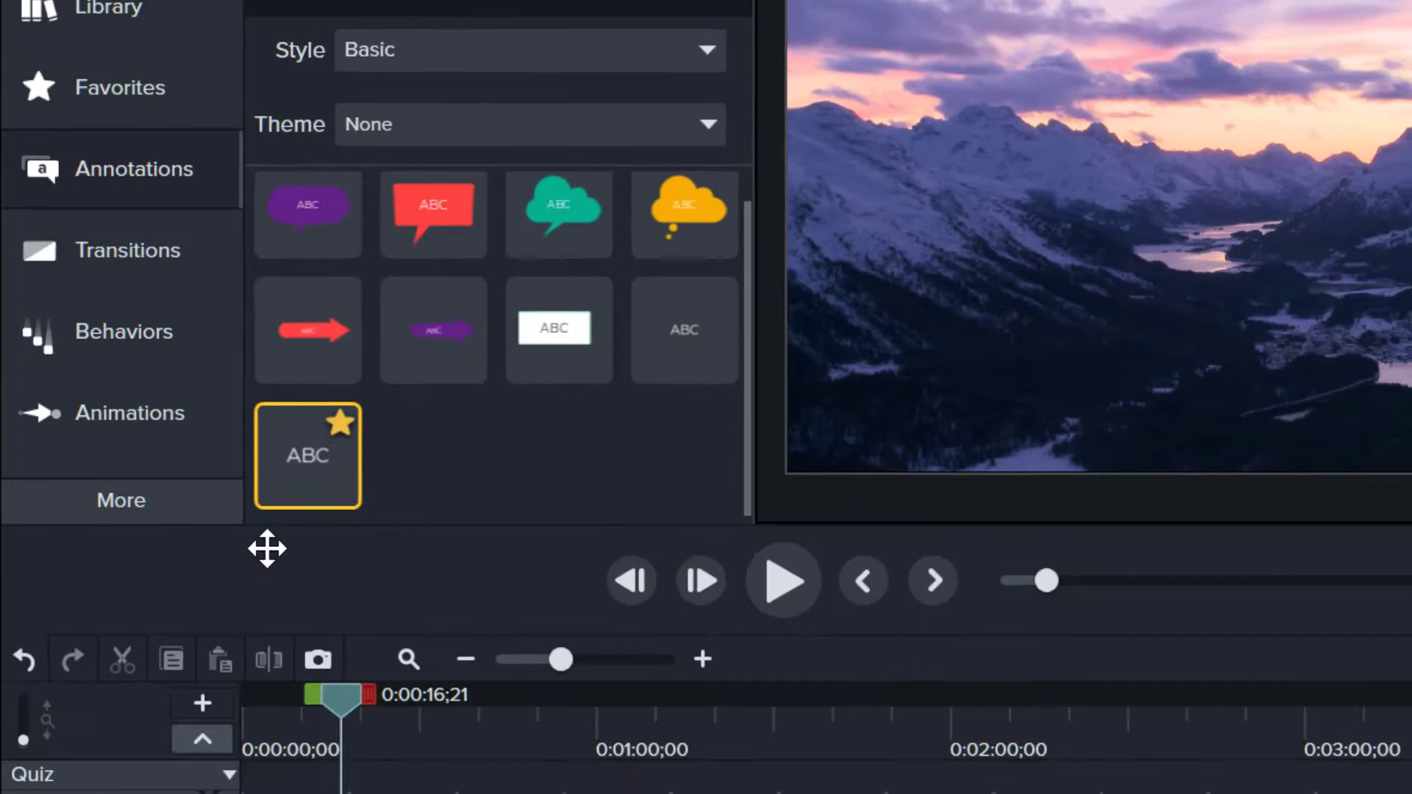
{"action": "left_click_drag", "start_coordinate": [267, 548], "coordinate": [407, 785]}
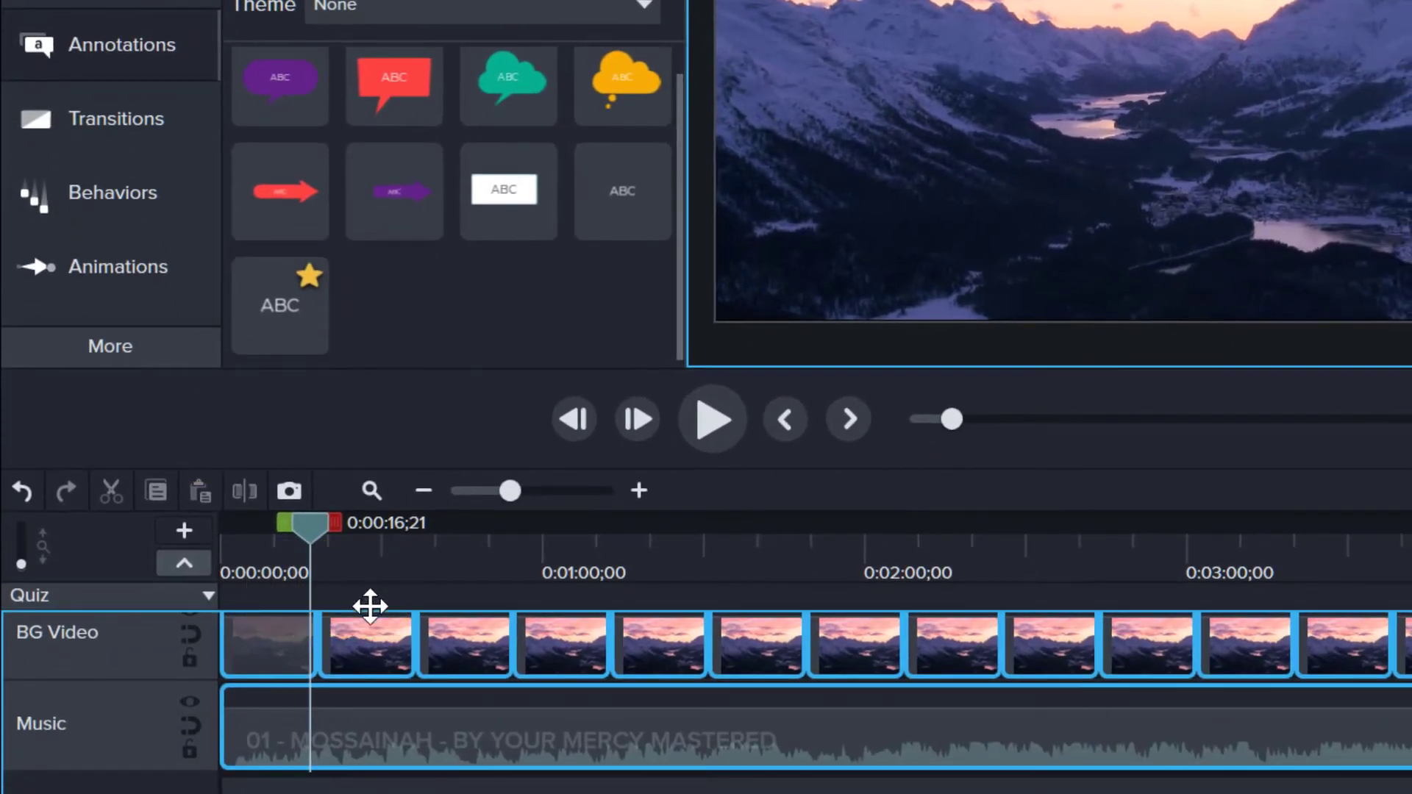
{"action": "left_click_drag", "start_coordinate": [370, 605], "coordinate": [370, 605]}
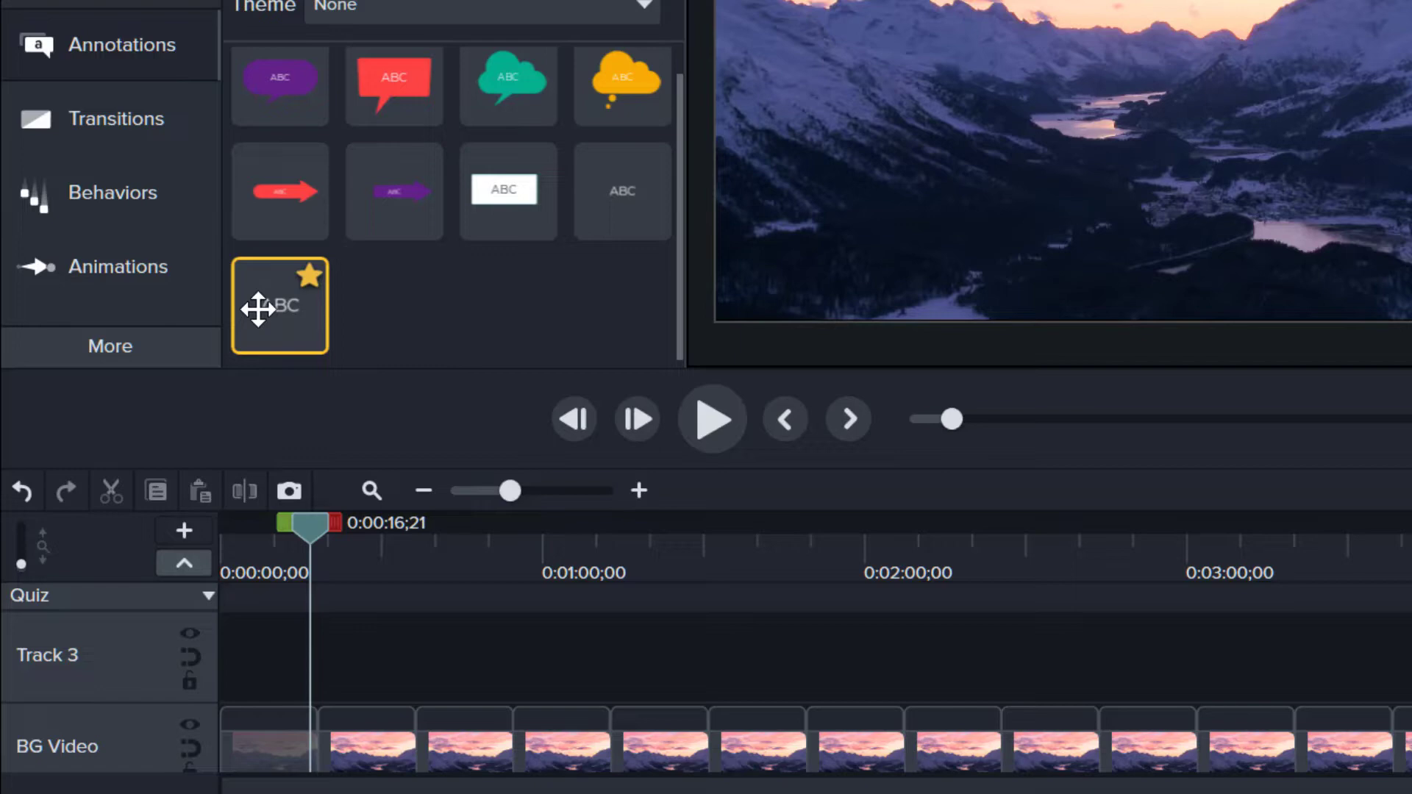
{"action": "mouse_move", "coordinate": [258, 309]}
{"action": "left_mouse_down"}
{"action": "mouse_move", "coordinate": [246, 574]}
{"action": "mouse_move", "coordinate": [317, 650]}
{"action": "left_mouse_up"}
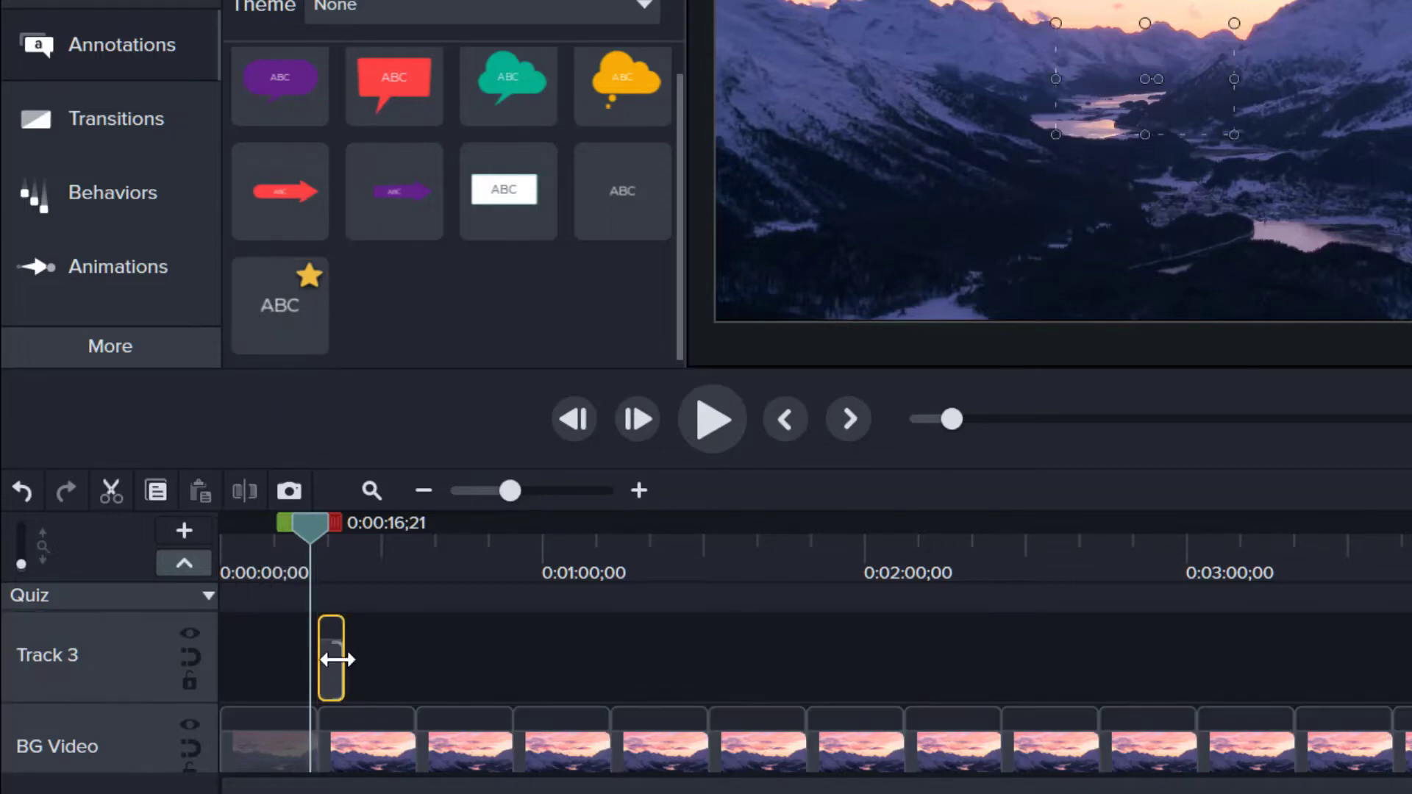
{"action": "left_click_drag", "start_coordinate": [342, 656], "coordinate": [296, 672]}
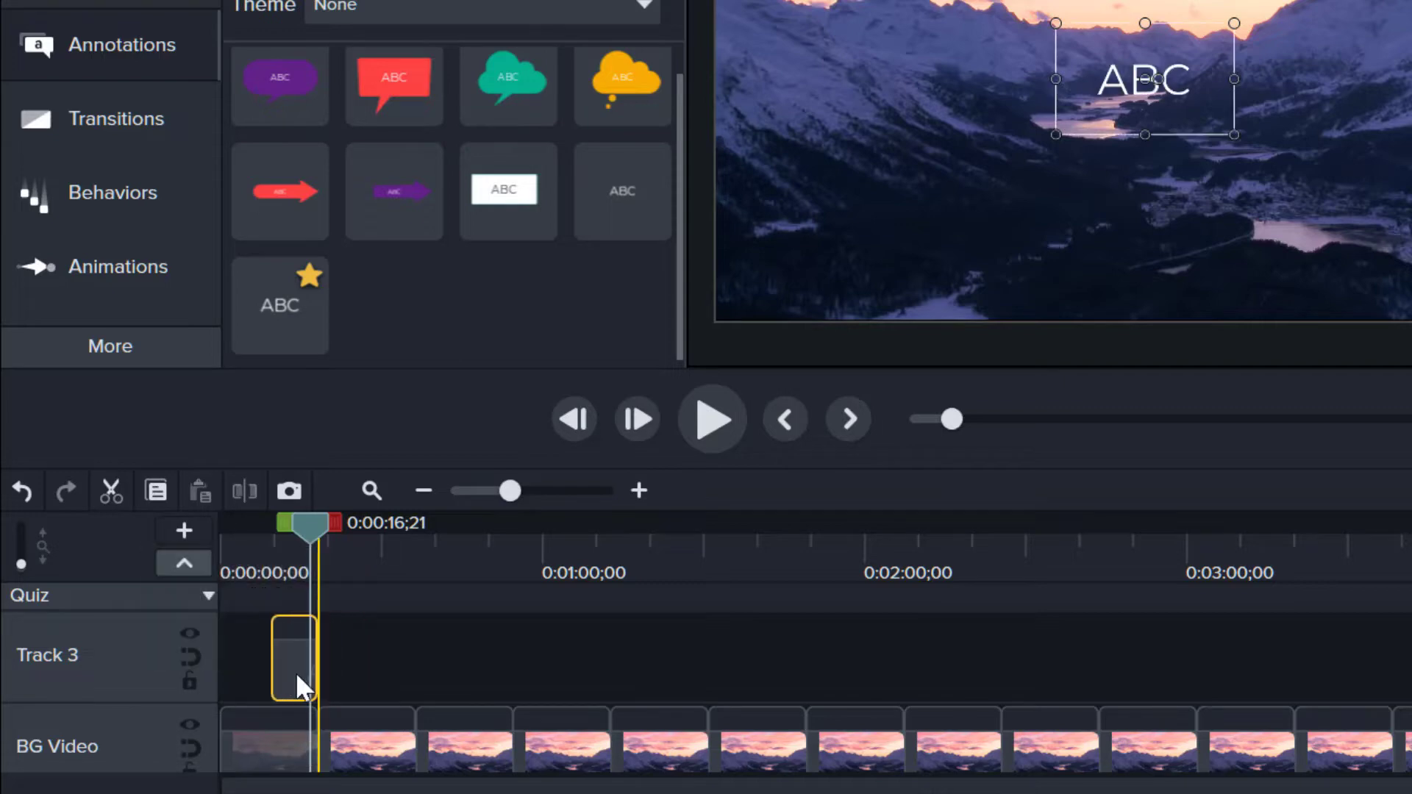
Insert a new empty track below the callout's track
{"action": "right_click", "coordinate": [91, 640]}
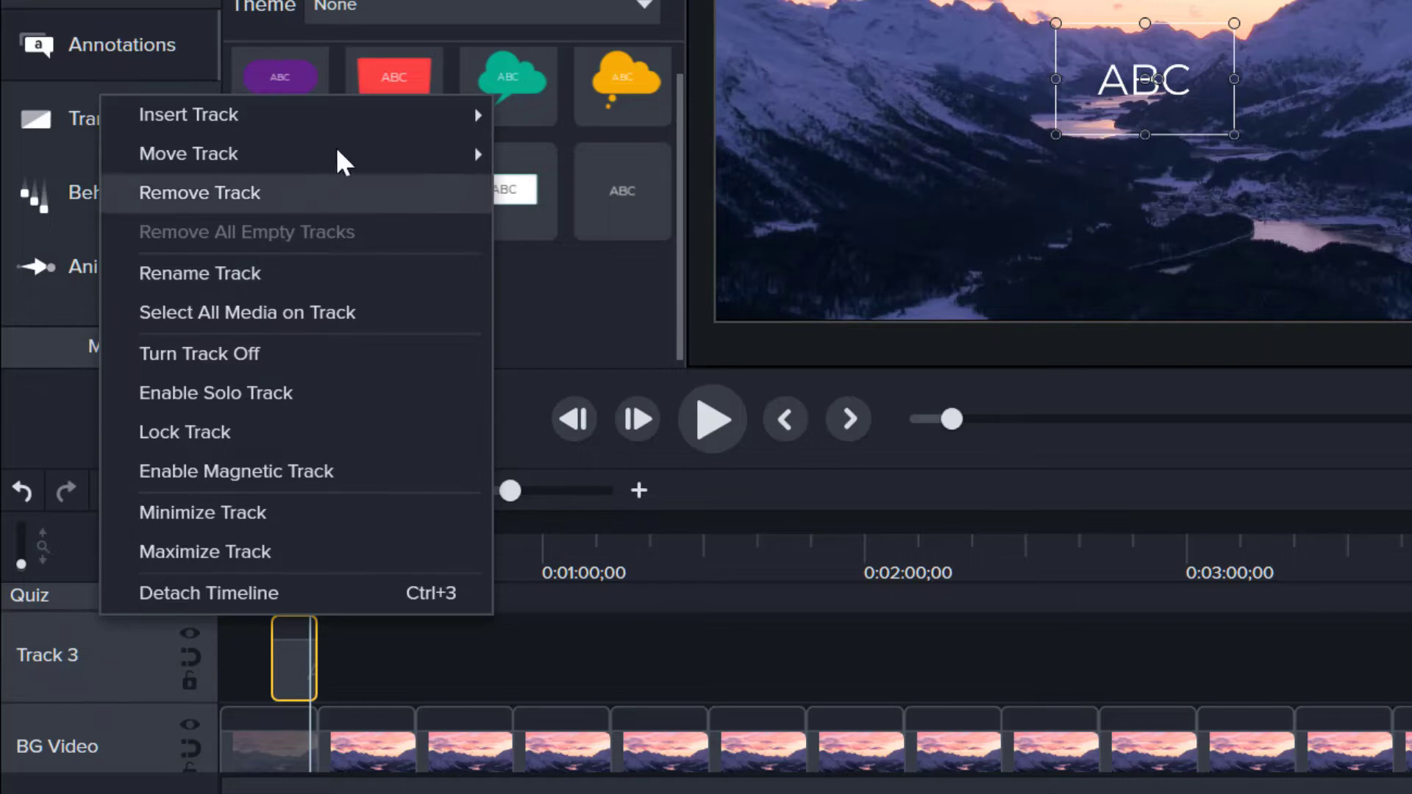
{"action": "mouse_move", "coordinate": [363, 127]}
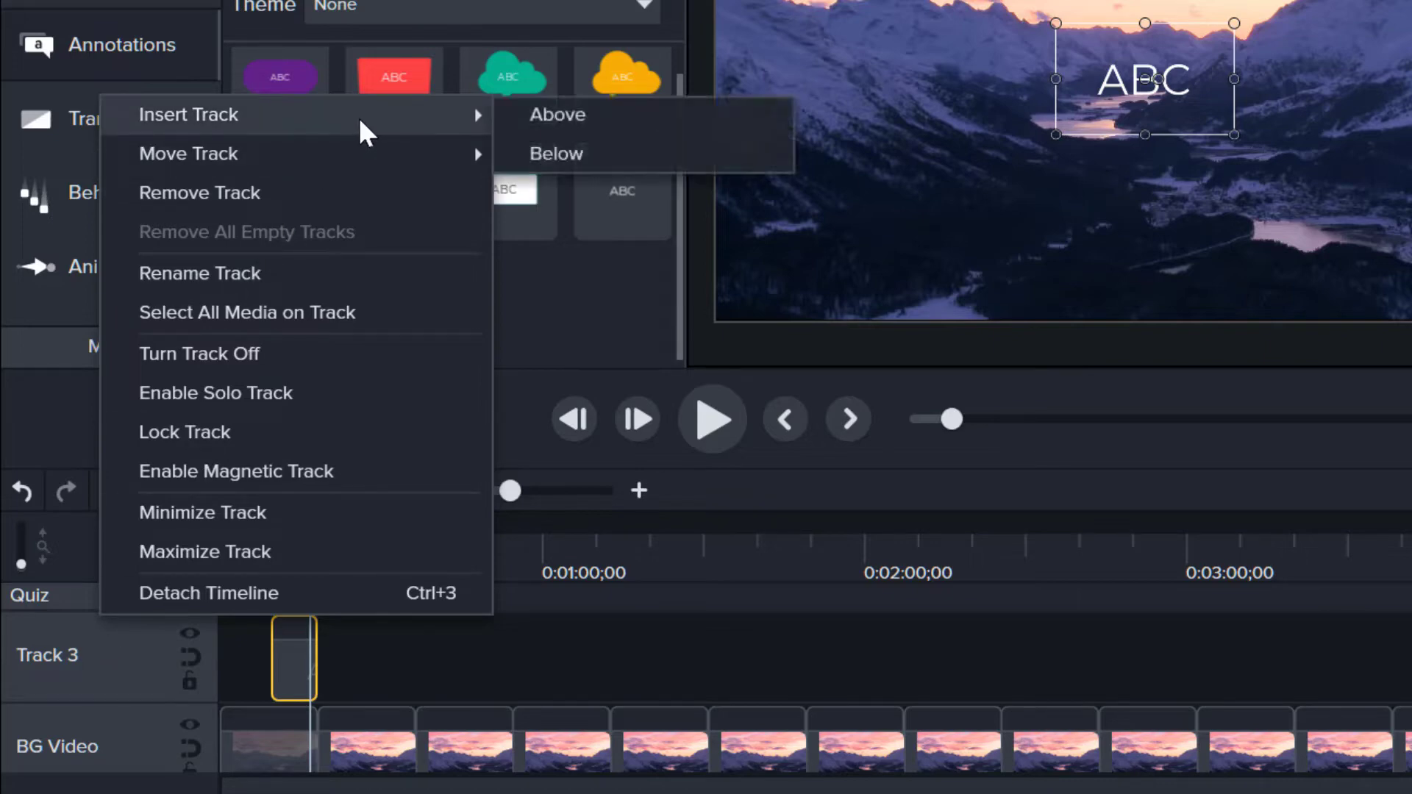
{"action": "left_click", "coordinate": [565, 147]}
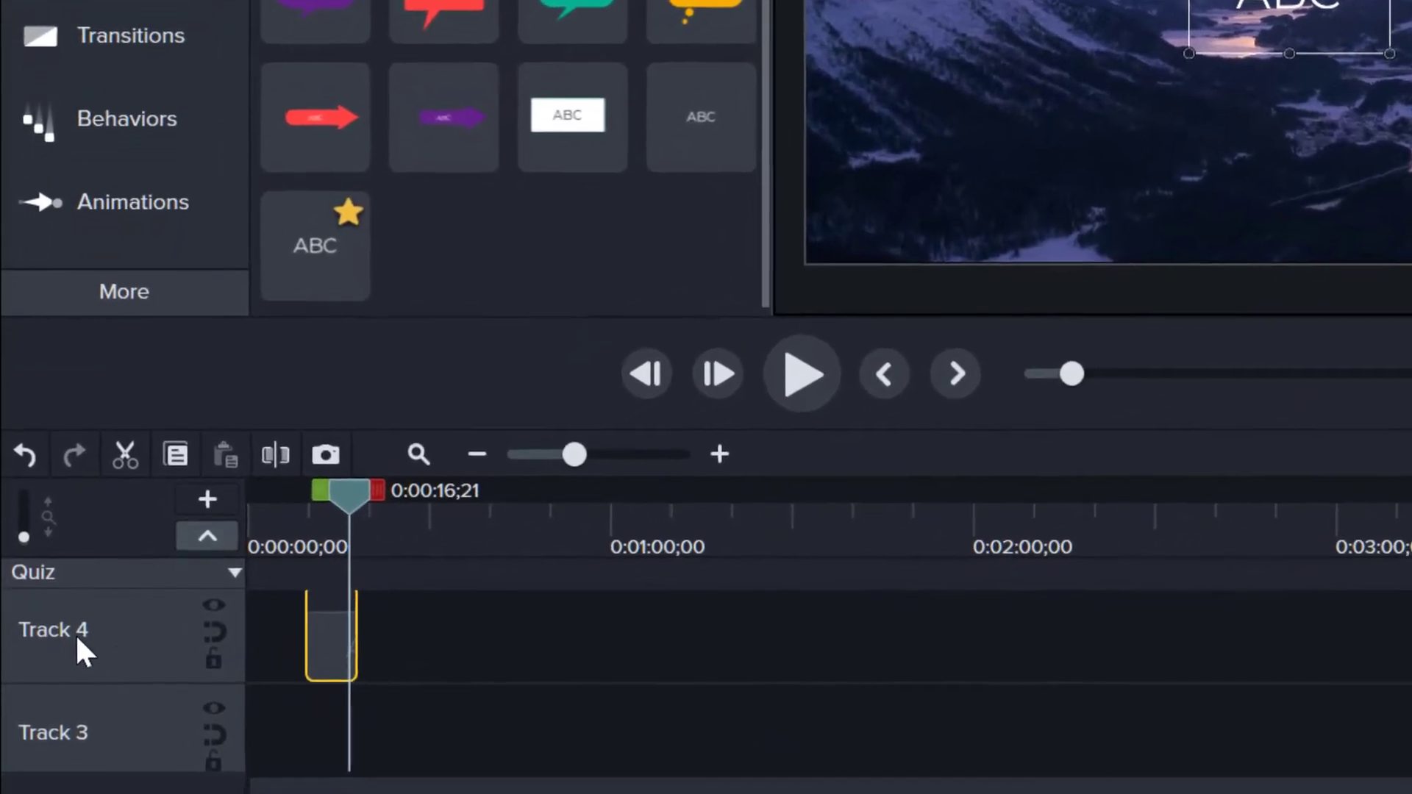
Rename Track 4 to 'Text 1' and Track 3 to 'Text 2'
{"action": "double_click", "coordinate": [77, 636]}
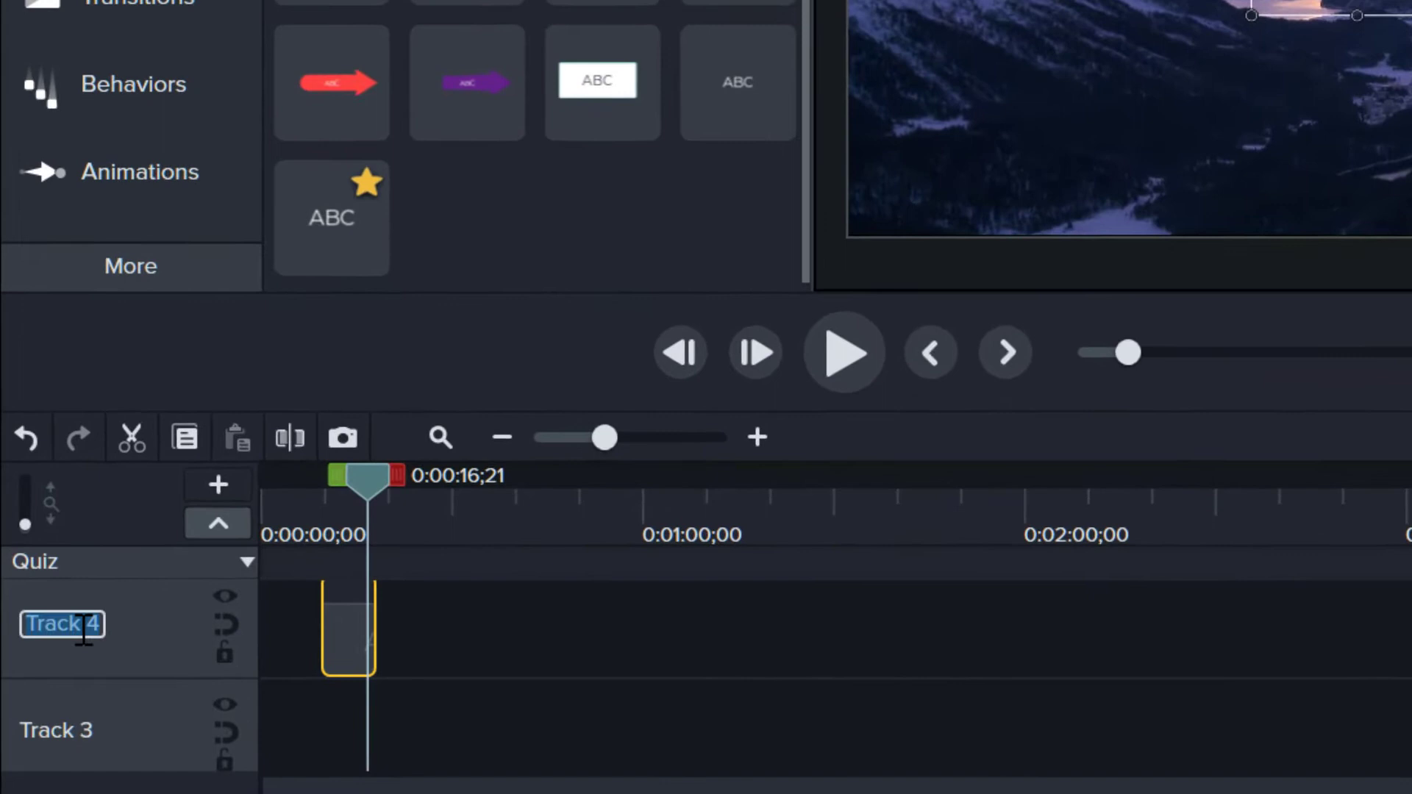
{"action": "type", "text": "Text 1"}
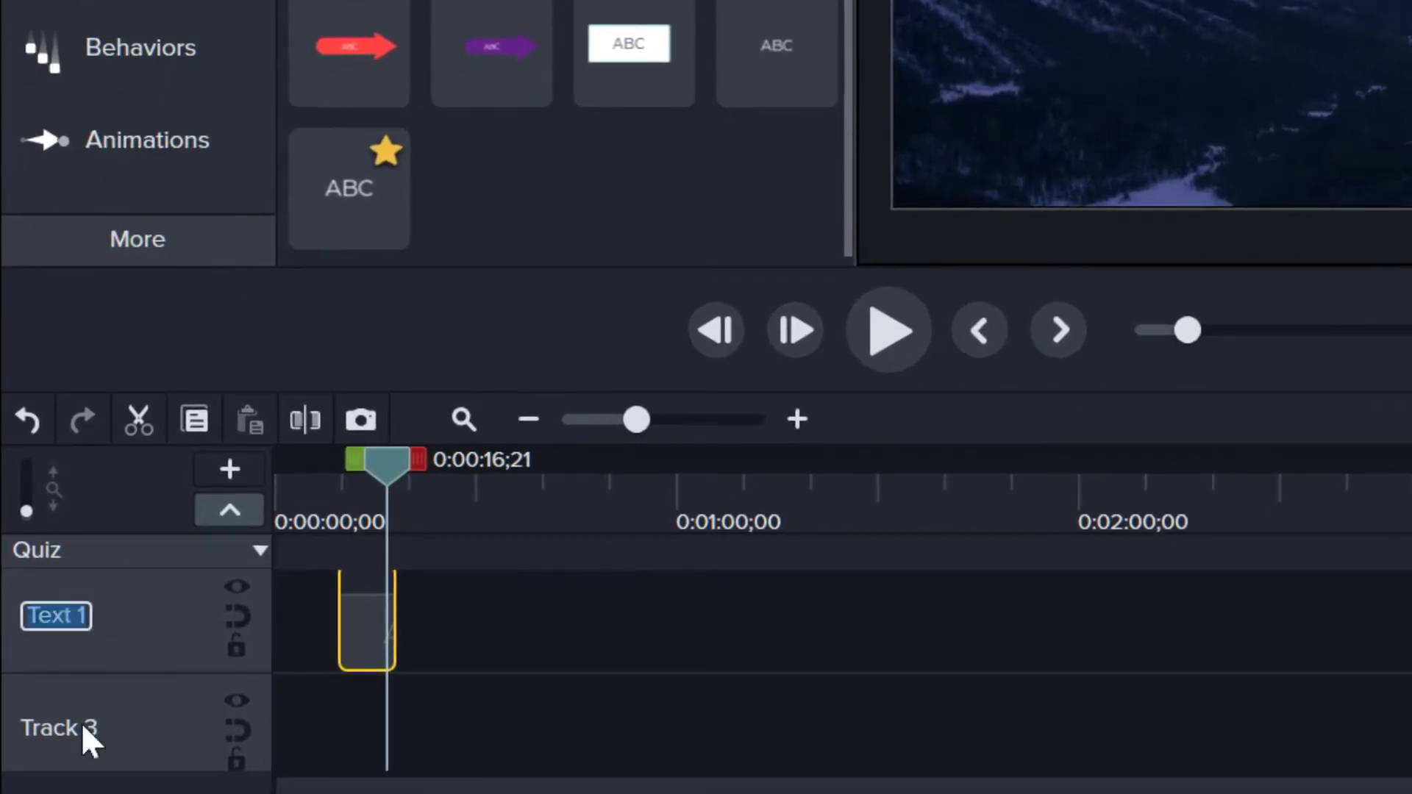
{"action": "key", "text": "Return"}
{"action": "double_click", "coordinate": [86, 730]}
{"action": "type", "text": "Text 2"}
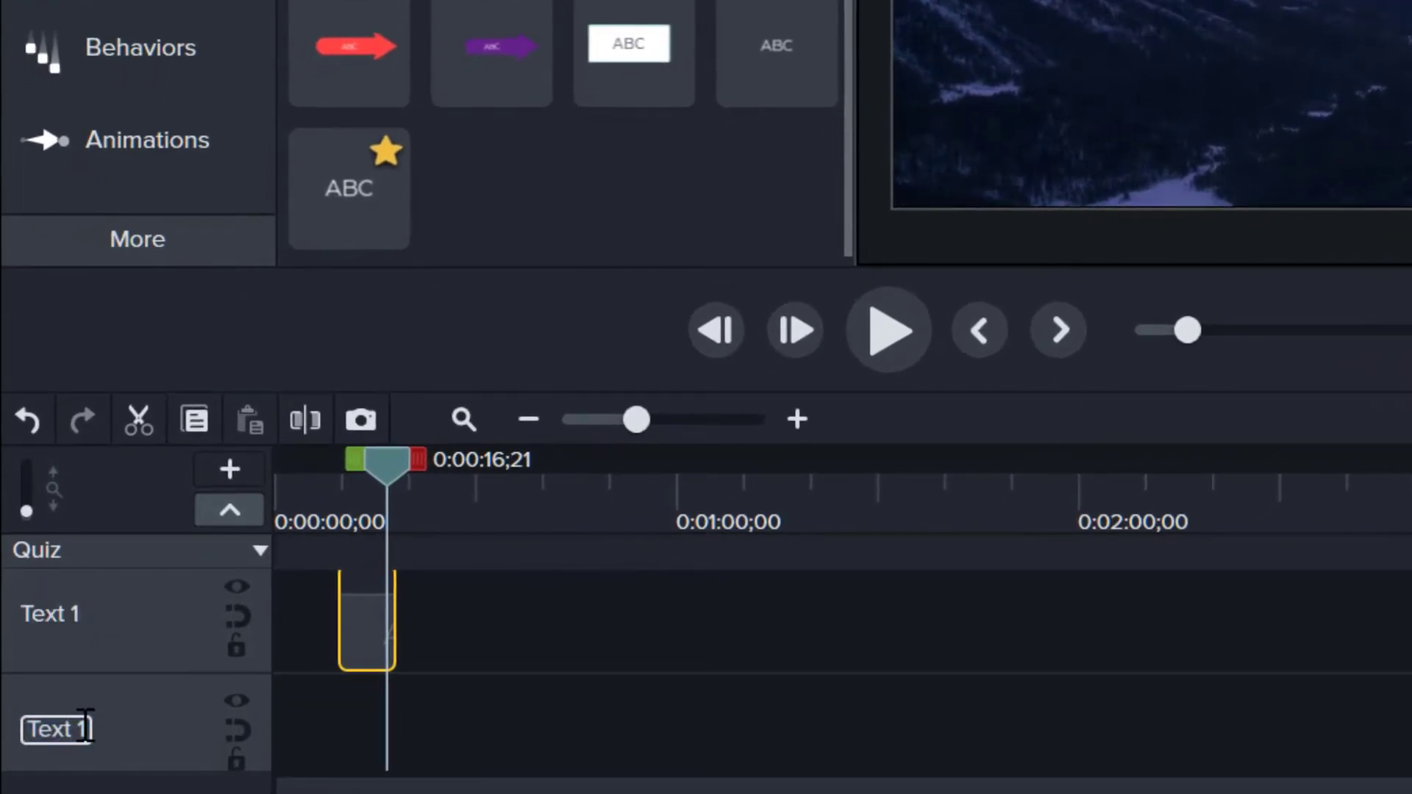
{"action": "key", "text": "Return"}
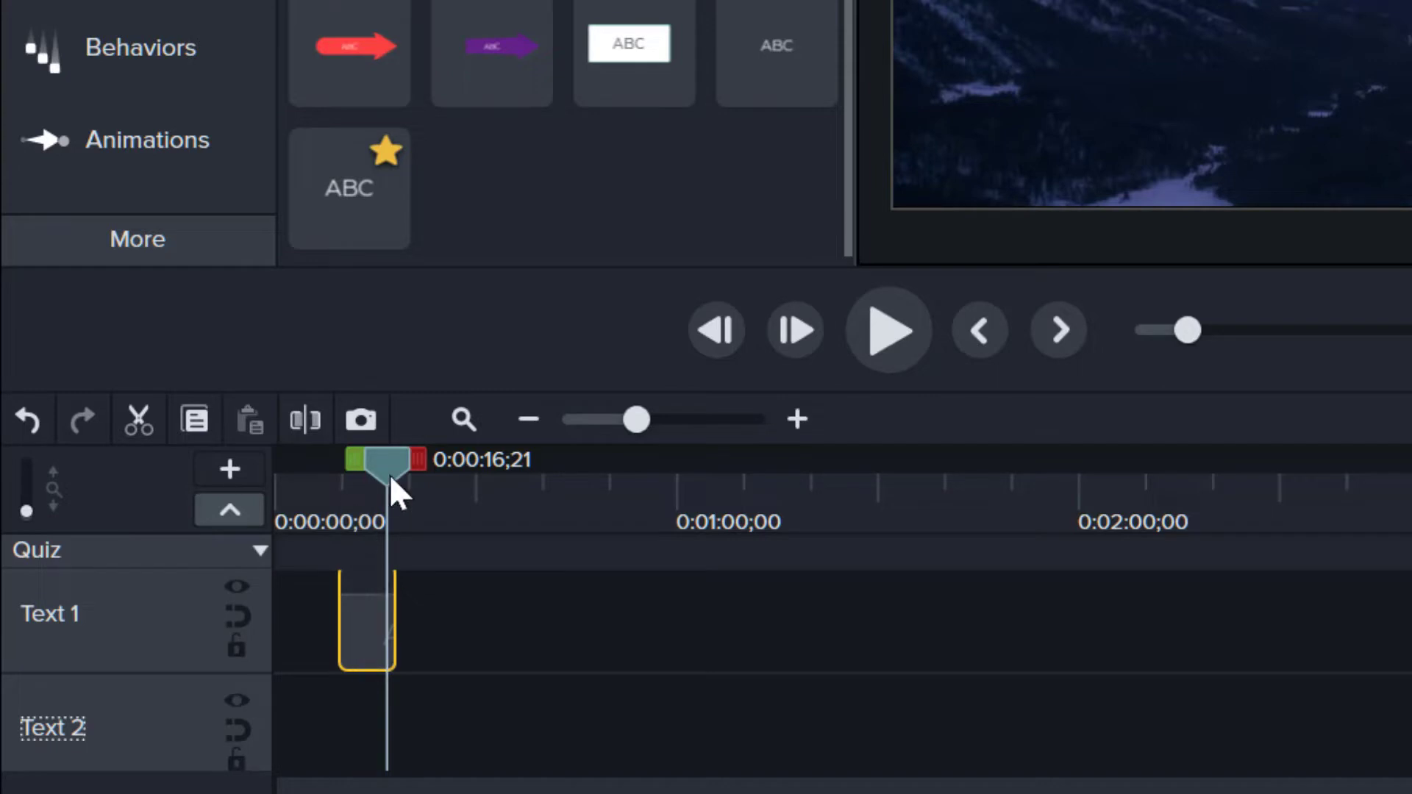
Replay from about 9 seconds and line the Text 1 callout up with the playhead
{"action": "left_click_drag", "start_coordinate": [392, 469], "coordinate": [344, 489]}
{"action": "key", "text": "space"}
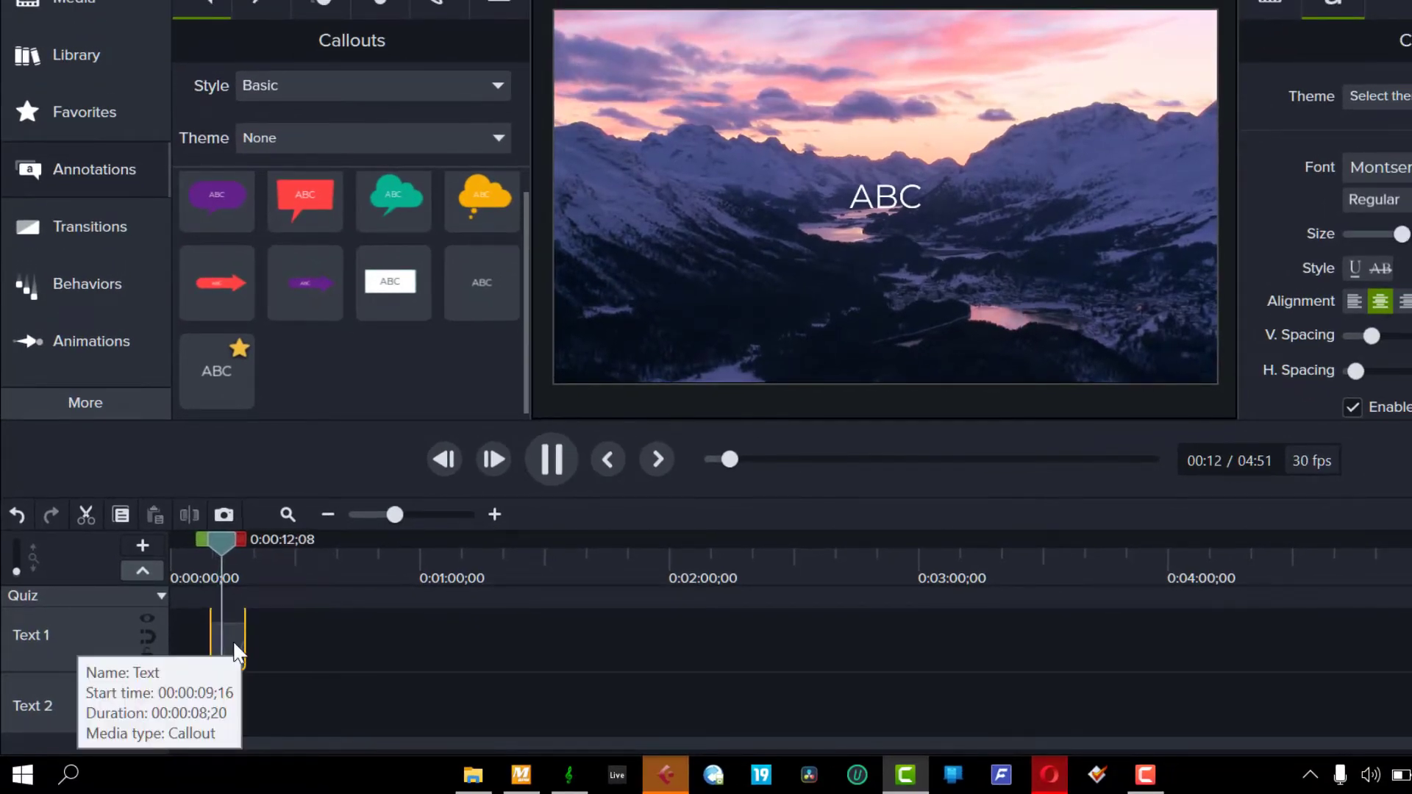
{"action": "left_click_drag", "start_coordinate": [243, 641], "coordinate": [259, 642]}
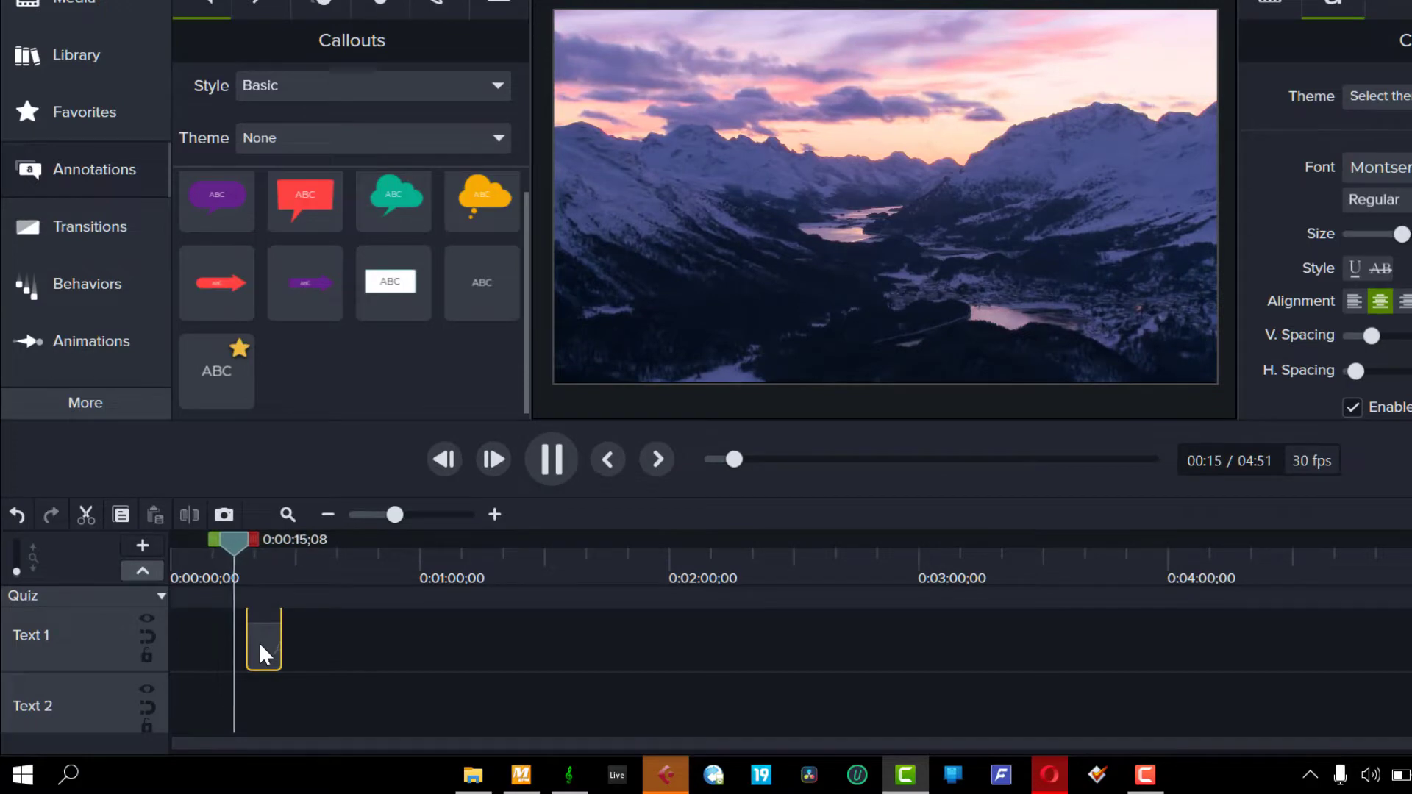
{"action": "key", "text": "space"}
{"action": "left_click_drag", "start_coordinate": [259, 642], "coordinate": [242, 646]}
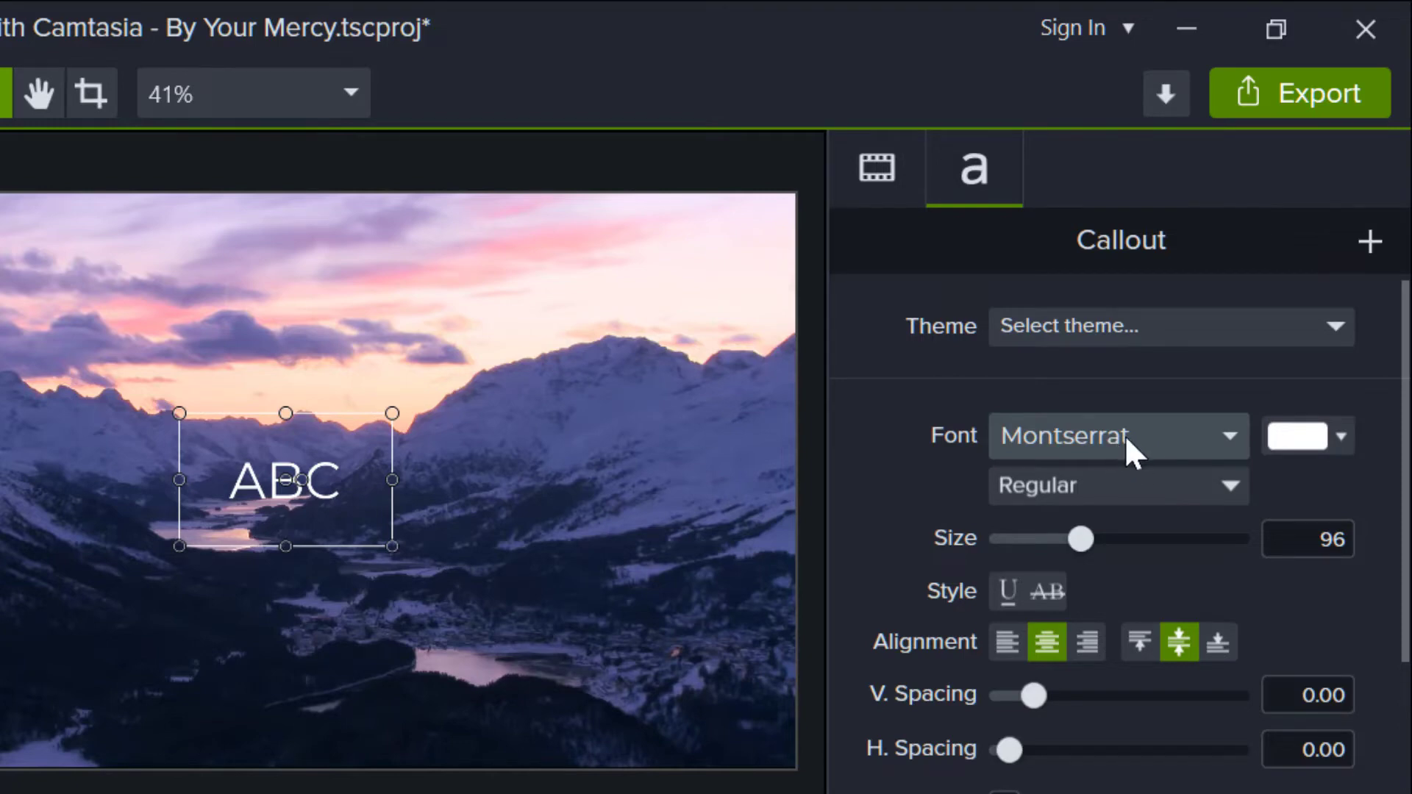
Set the callout font to Argentum Sans Black
{"action": "left_click", "coordinate": [1227, 436]}
{"action": "left_click", "coordinate": [1227, 436]}
{"action": "left_click", "coordinate": [1226, 436]}
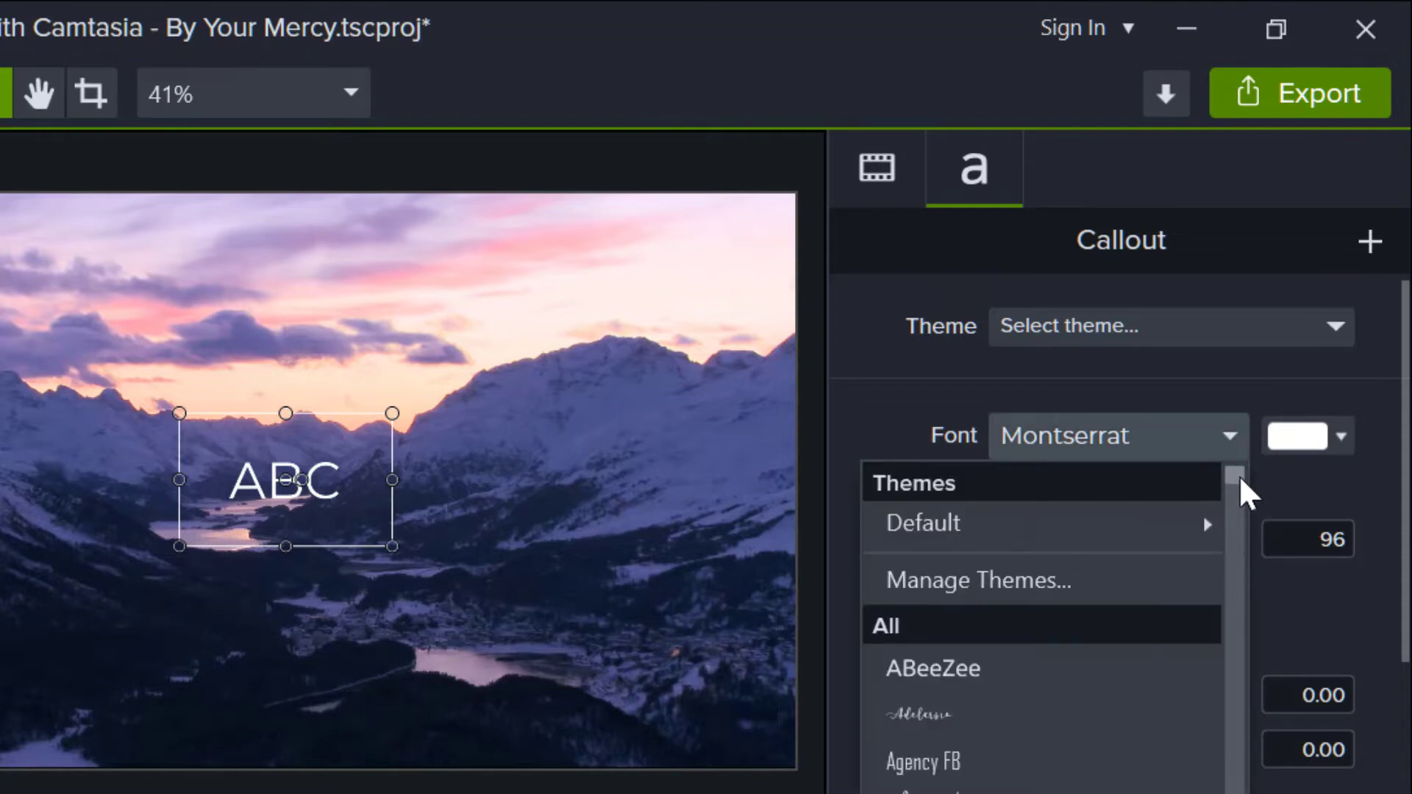
{"action": "mouse_move", "coordinate": [1240, 479]}
{"action": "left_mouse_down"}
{"action": "mouse_move", "coordinate": [1237, 541]}
{"action": "mouse_move", "coordinate": [1237, 487]}
{"action": "left_mouse_up"}
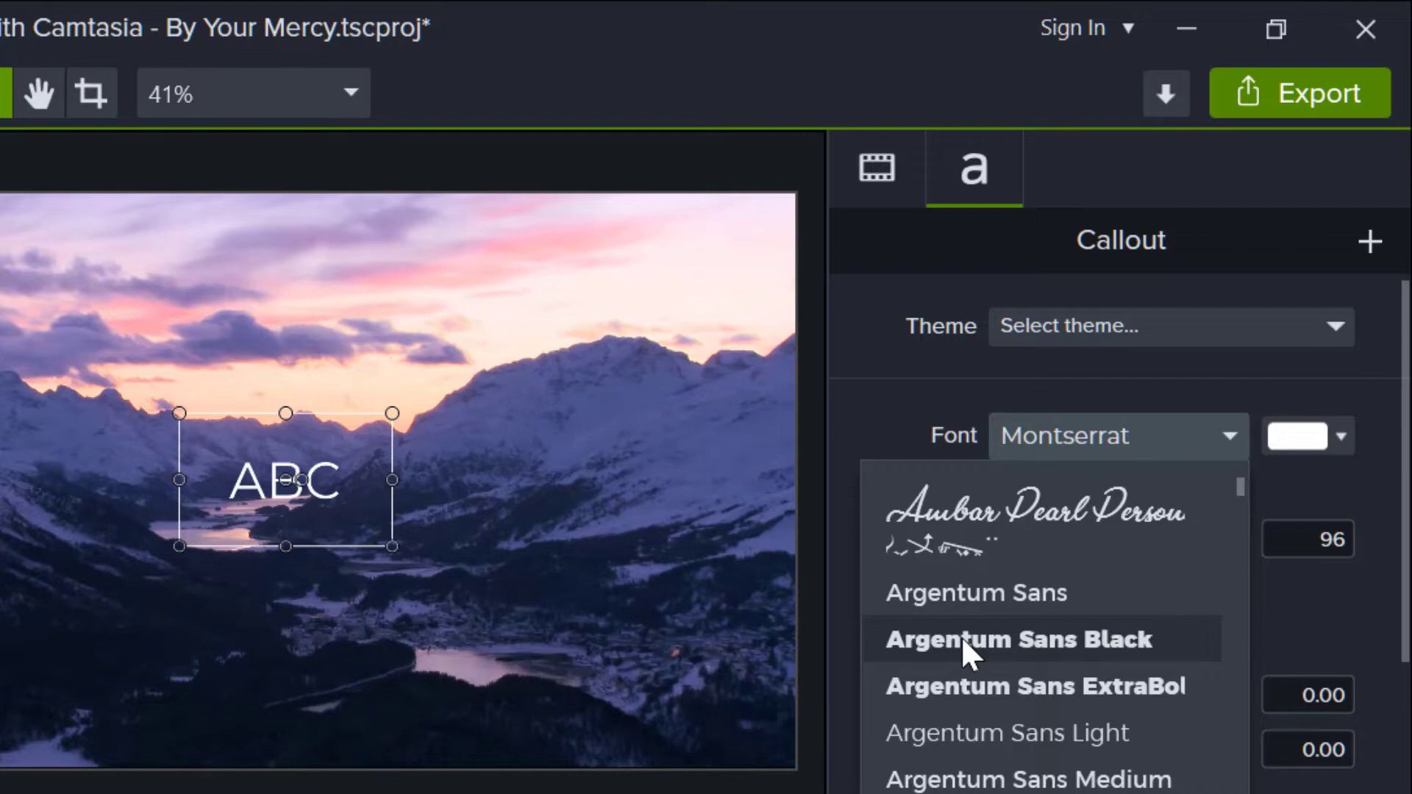
{"action": "key", "text": "Escape"}
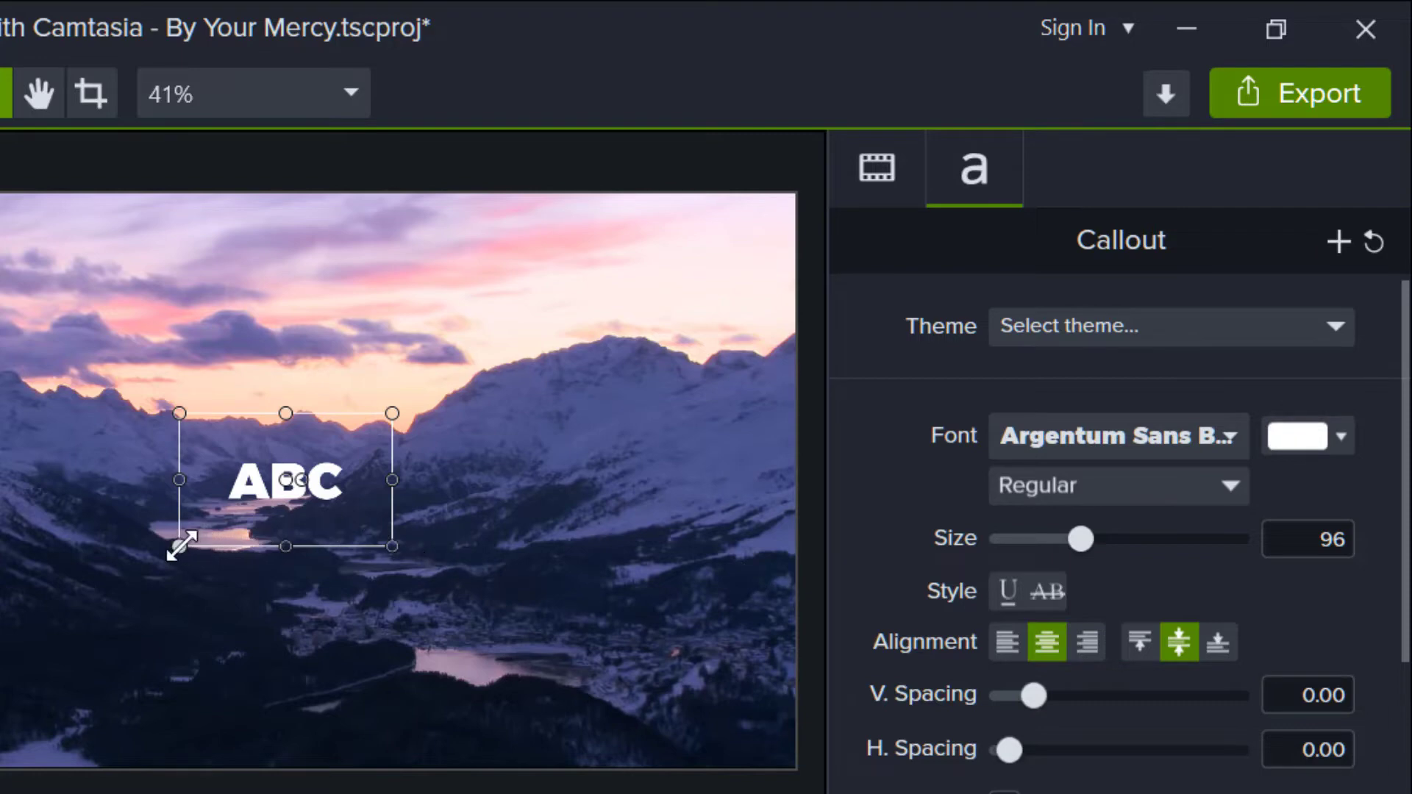
Enlarge the callout box, raise it into the sky, and set size 244 italic
{"action": "left_click_drag", "start_coordinate": [179, 544], "coordinate": [44, 673]}
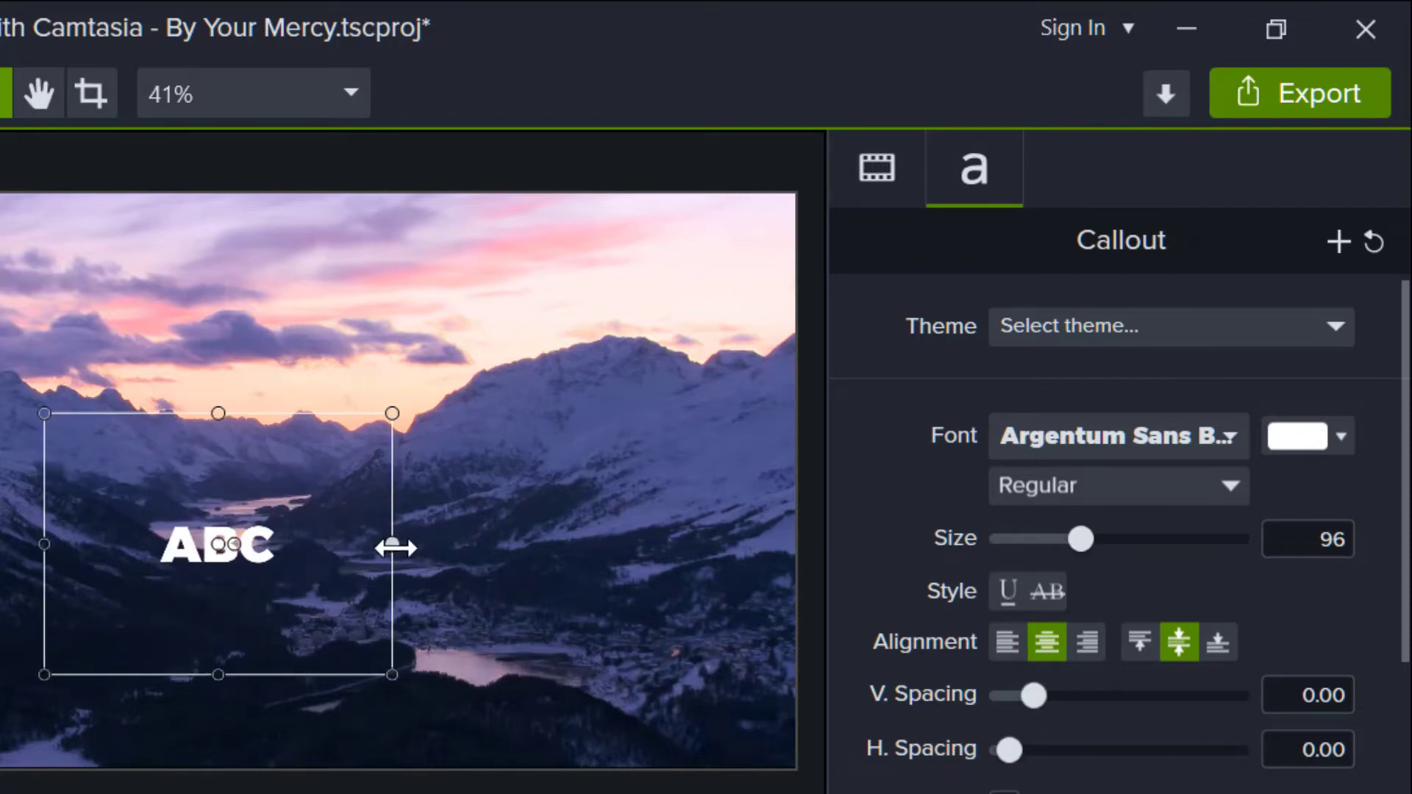
{"action": "left_click_drag", "start_coordinate": [392, 674], "coordinate": [477, 725]}
{"action": "left_click_drag", "start_coordinate": [330, 591], "coordinate": [336, 501]}
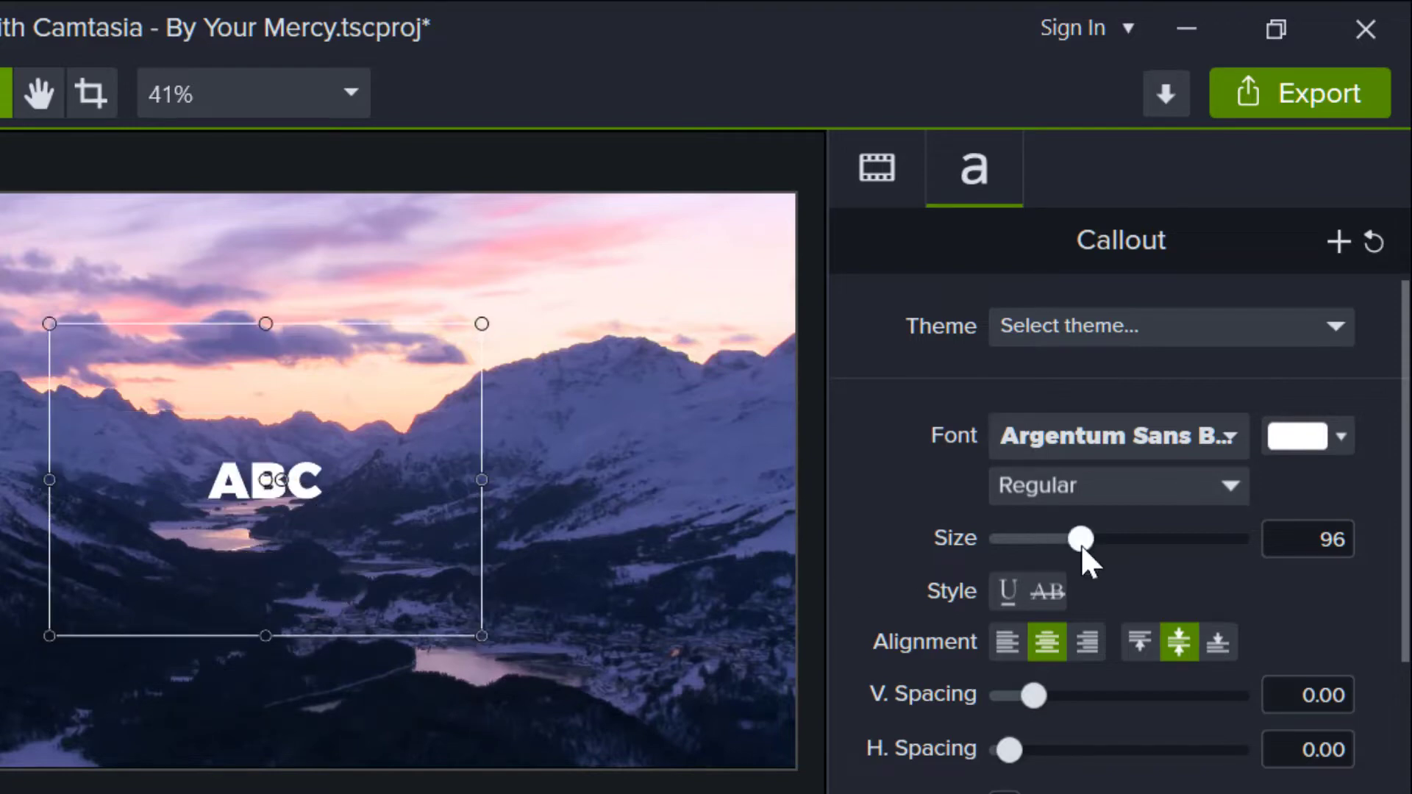
{"action": "left_click_drag", "start_coordinate": [1083, 541], "coordinate": [1224, 553]}
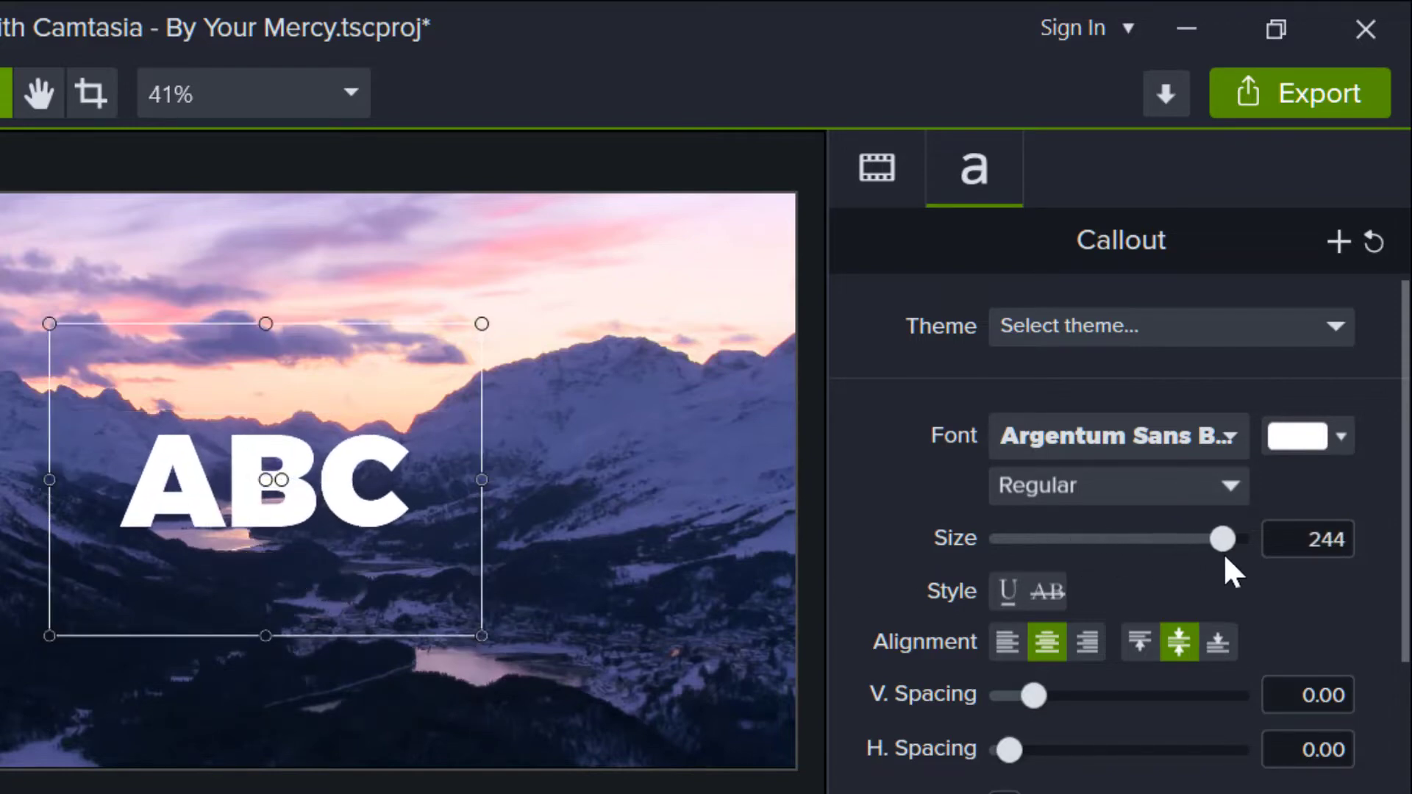
{"action": "left_click", "coordinate": [1130, 494]}
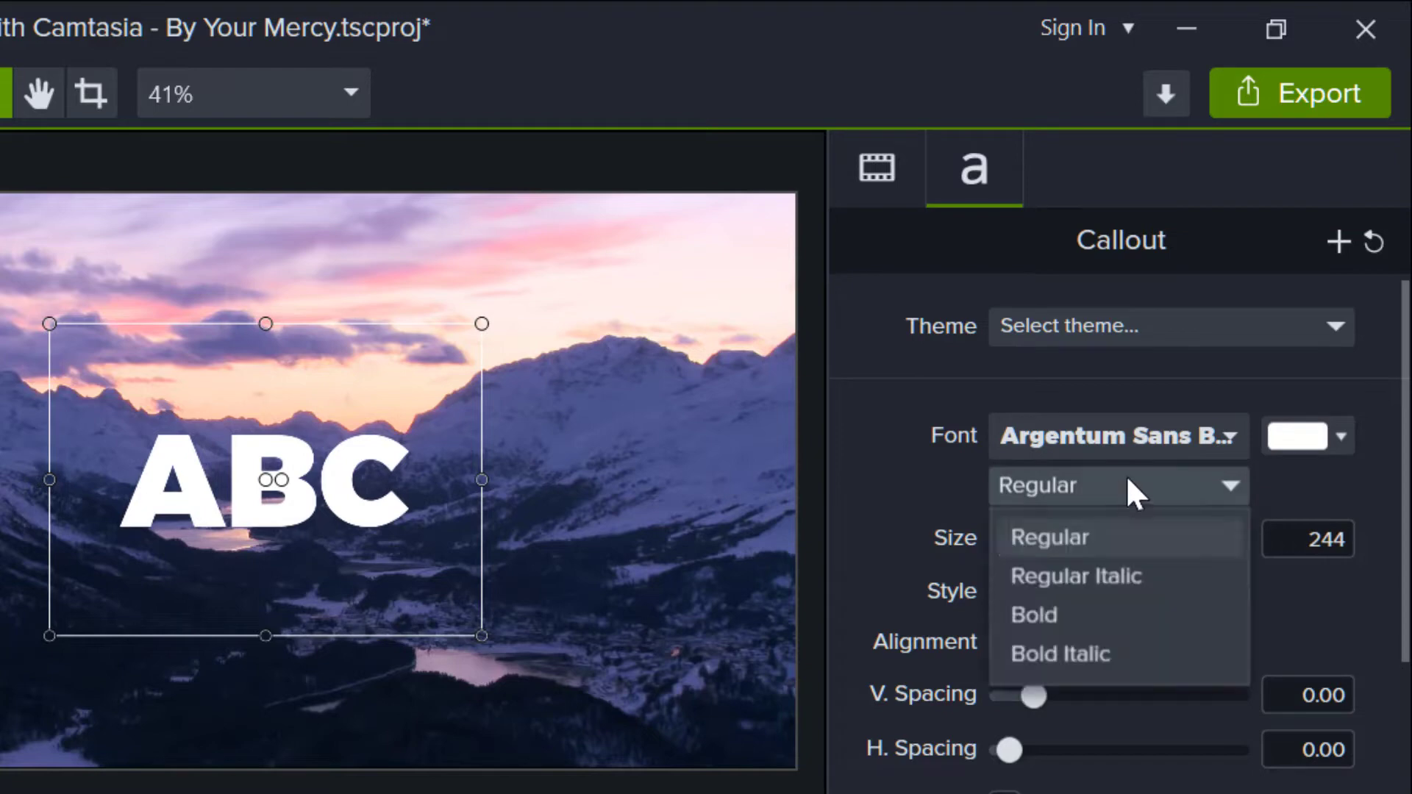
{"action": "left_click", "coordinate": [1088, 575]}
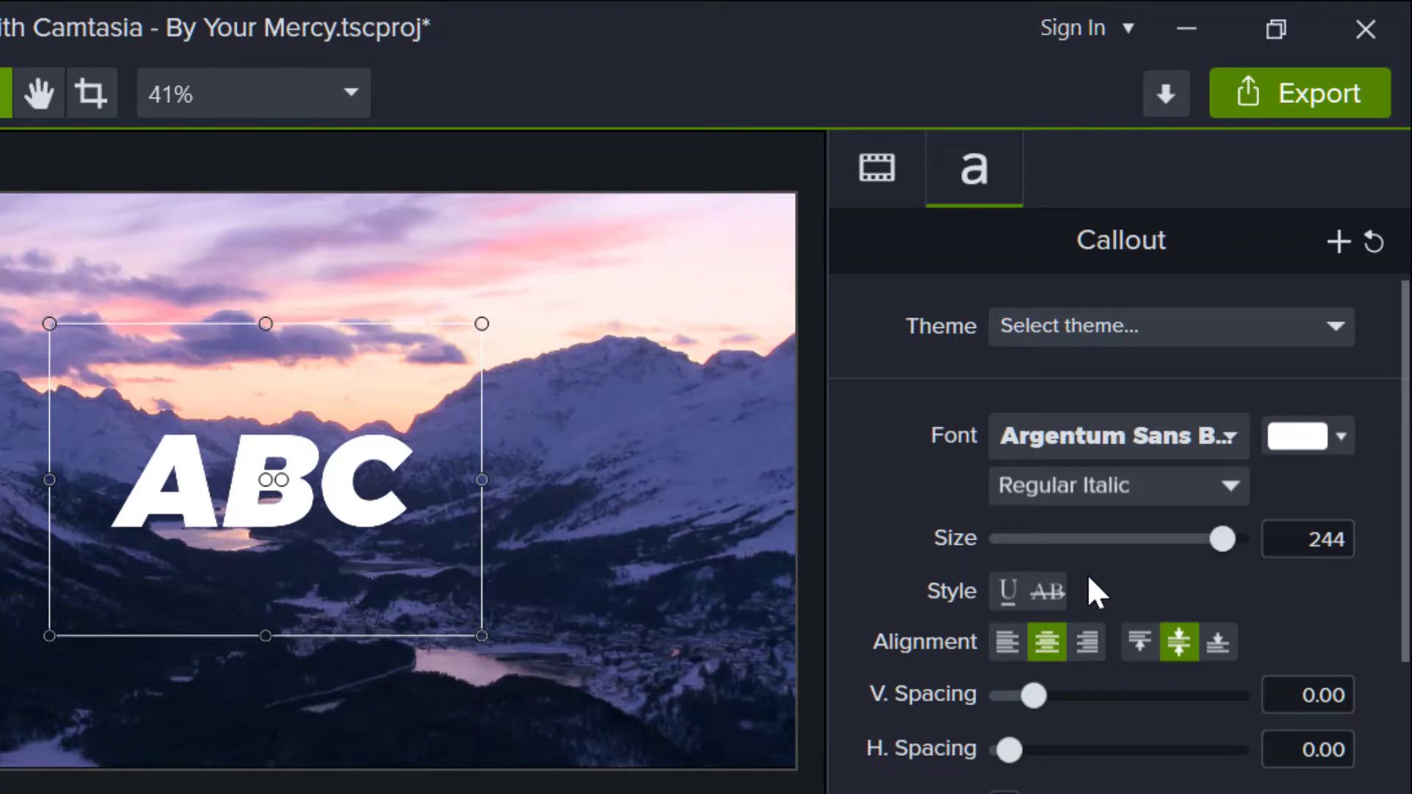
Replace the ABC callout text with 'I'M' and 'ALIVE'
{"action": "double_click", "coordinate": [188, 508]}
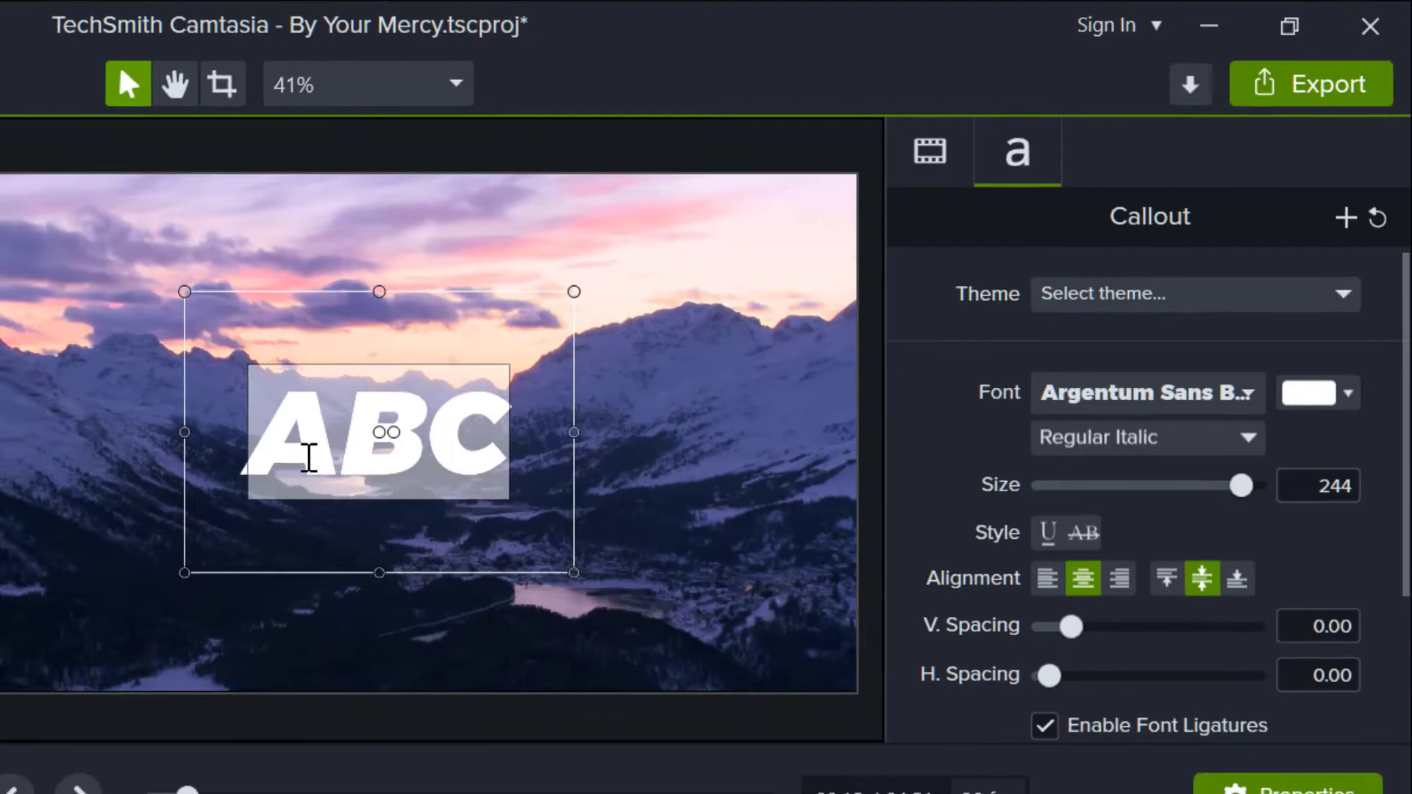
{"action": "type", "text": "I"}
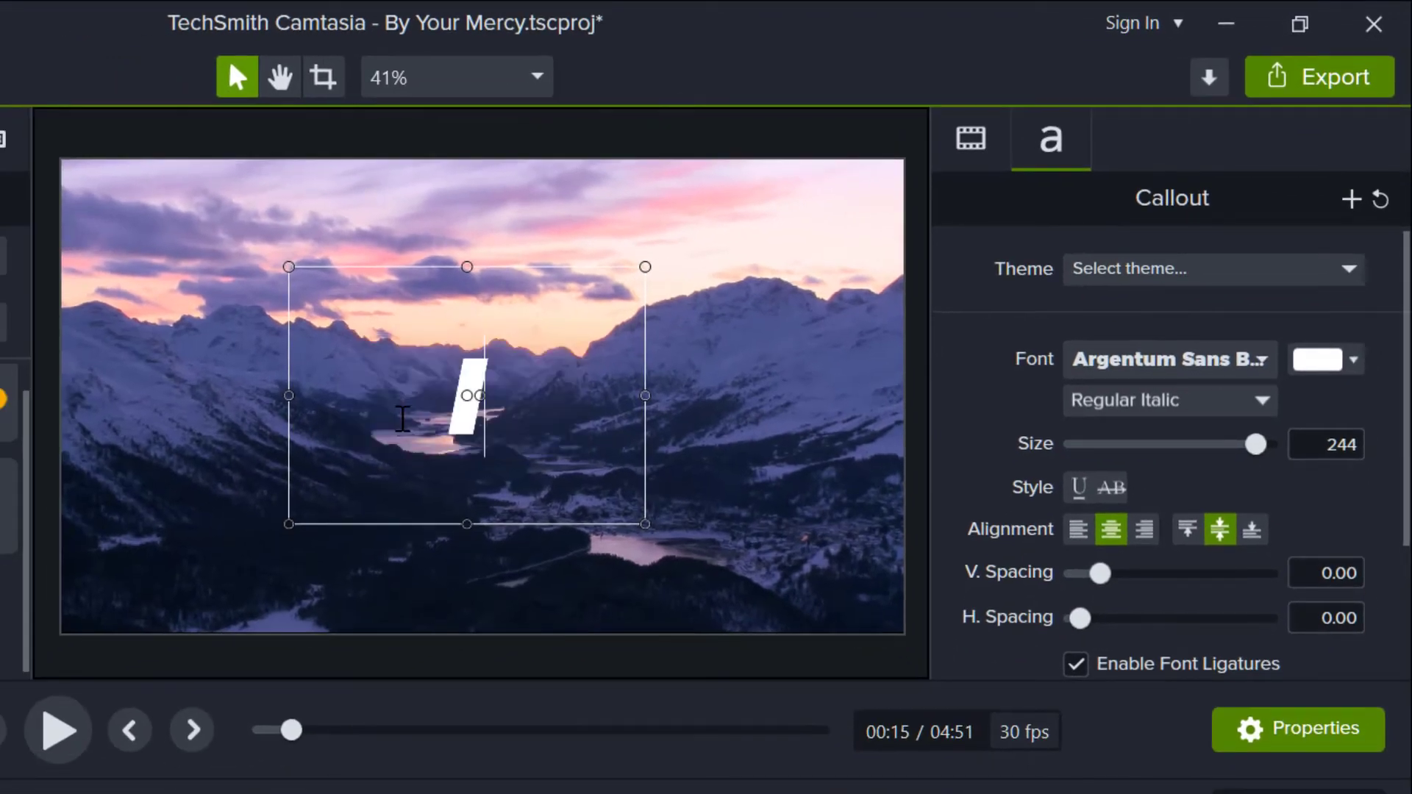
{"action": "type", "text": "'M"}
{"action": "key", "text": "Return"}
{"action": "type", "text": "ALIVE"}
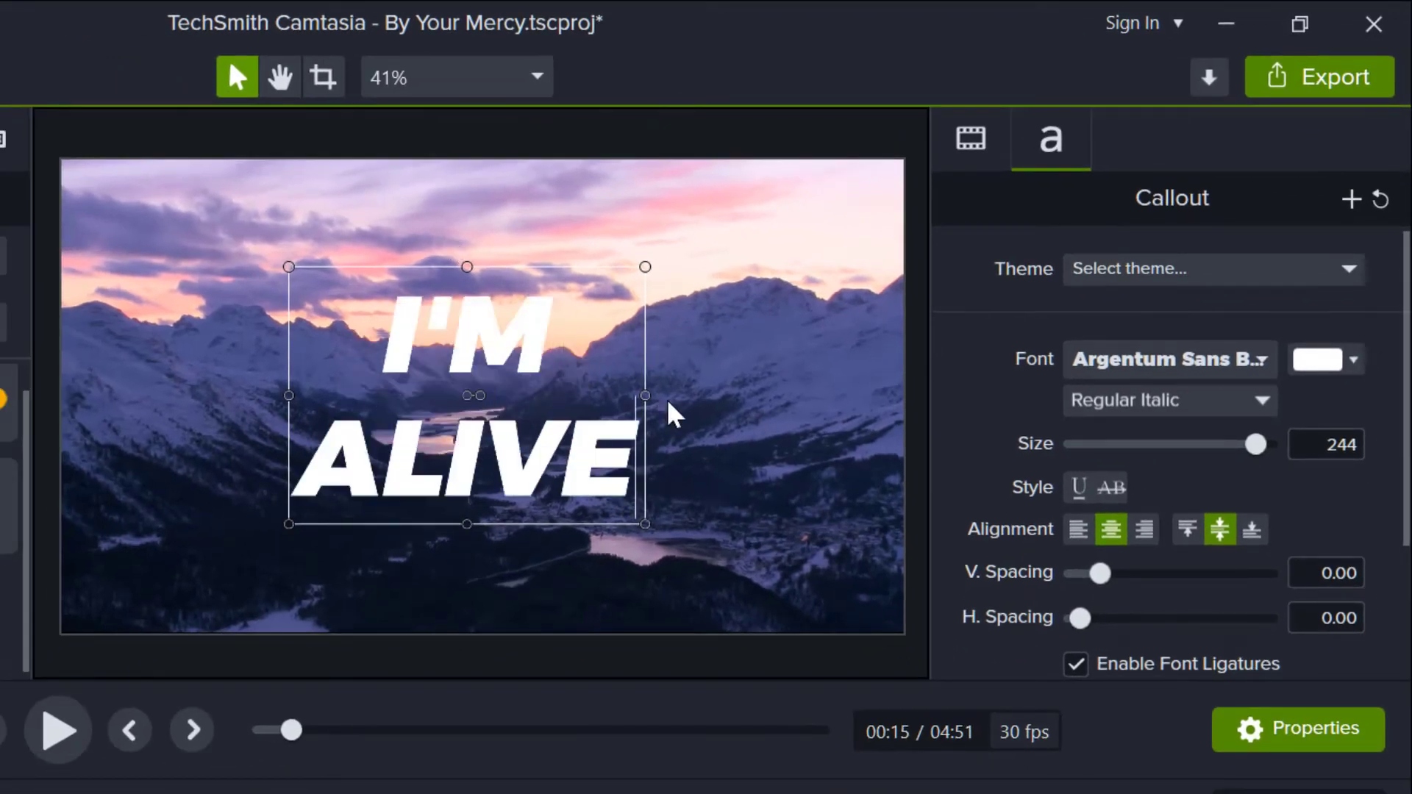
Widen the text box so I'M ALIVE fits one line and centre it horizontally
{"action": "left_click_drag", "start_coordinate": [643, 396], "coordinate": [881, 418]}
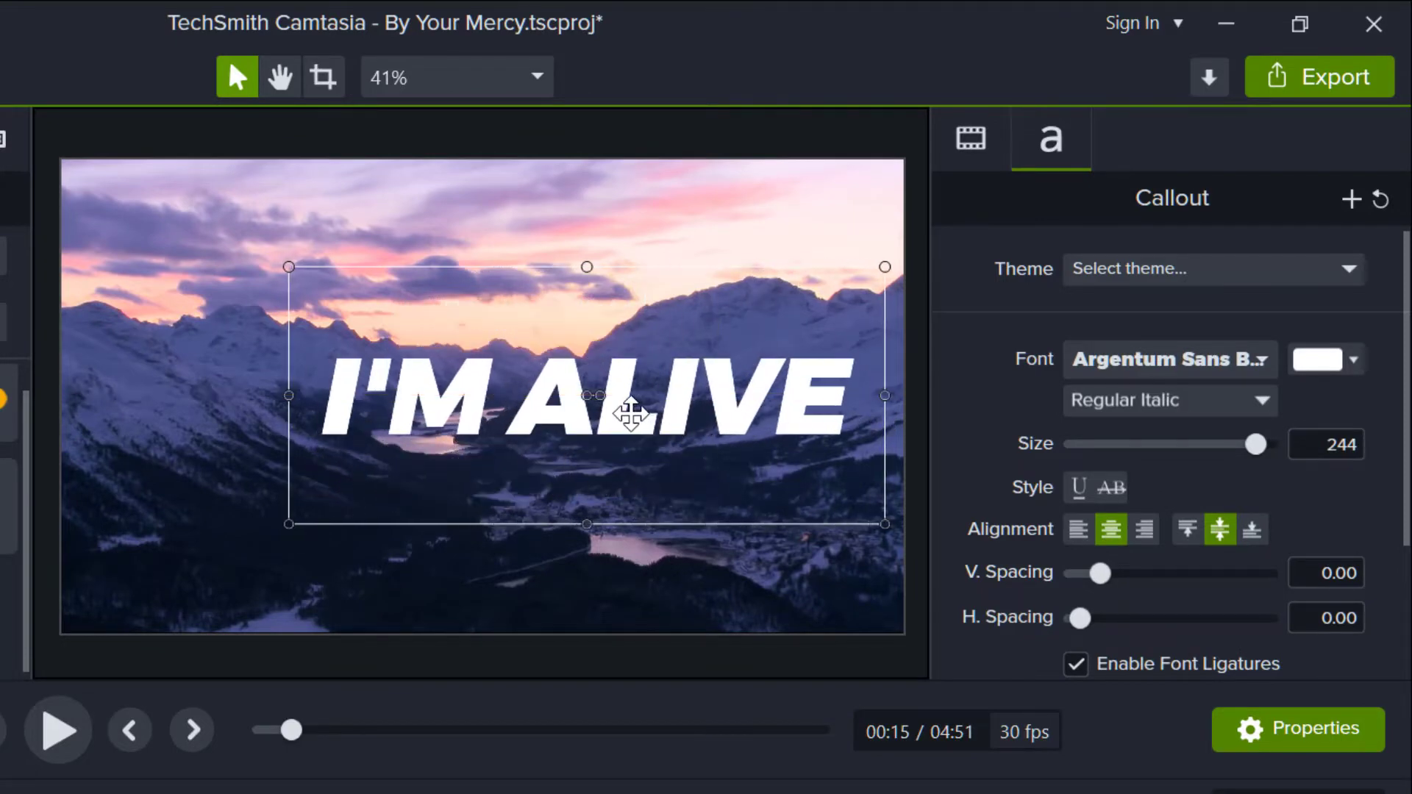
{"action": "left_click_drag", "start_coordinate": [630, 414], "coordinate": [529, 418]}
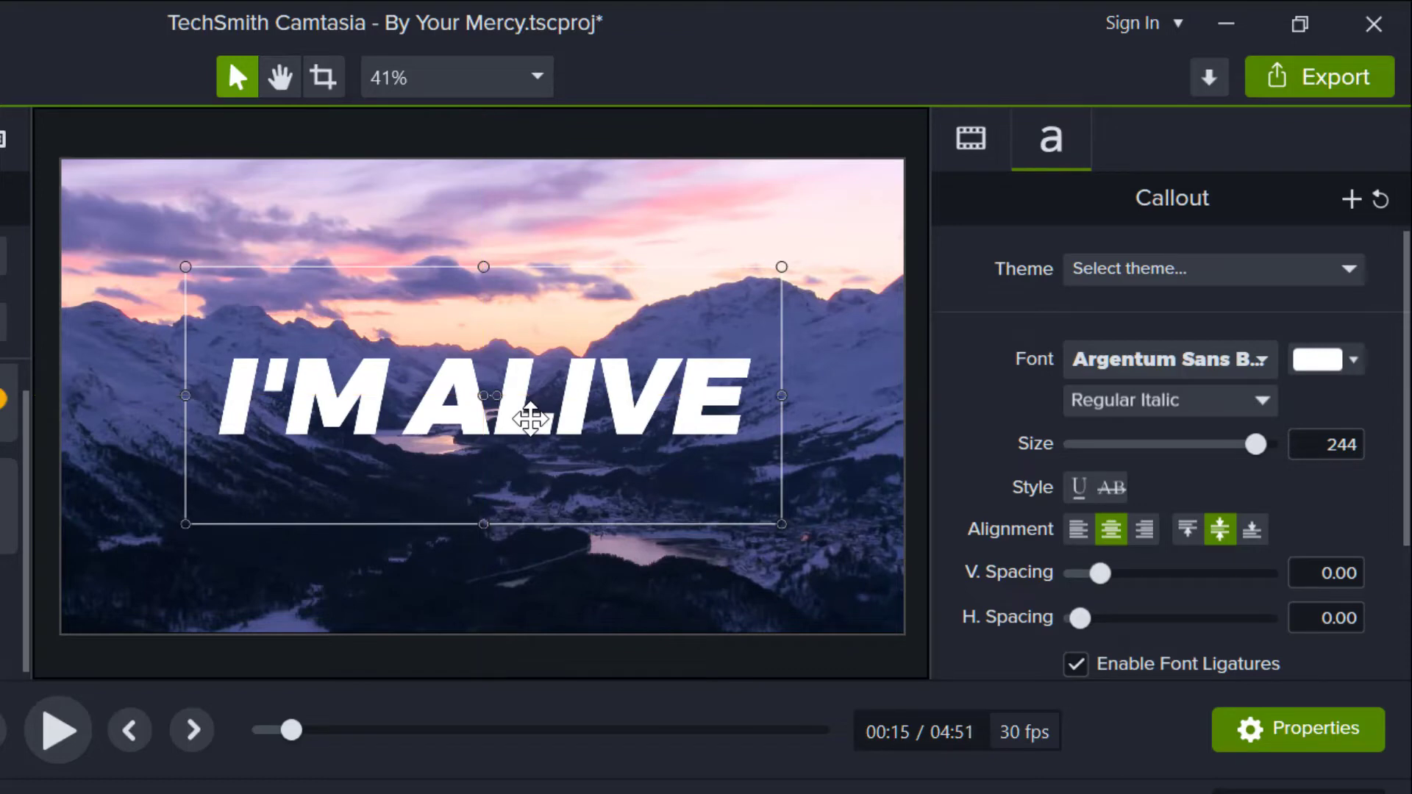
{"action": "left_click", "coordinate": [592, 593]}
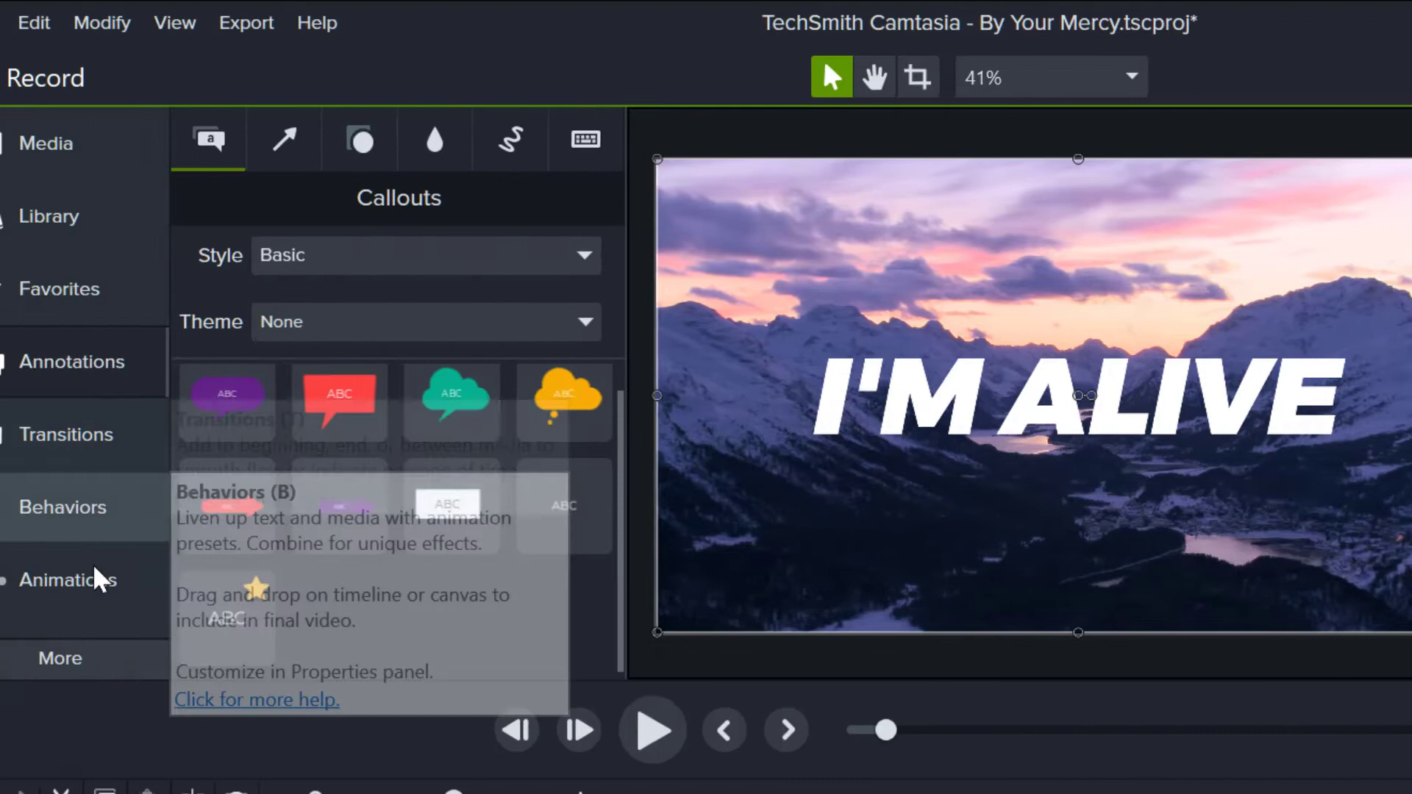
Show the Visual Effects library and select the Drop Shadow effect
{"action": "left_click", "coordinate": [144, 607]}
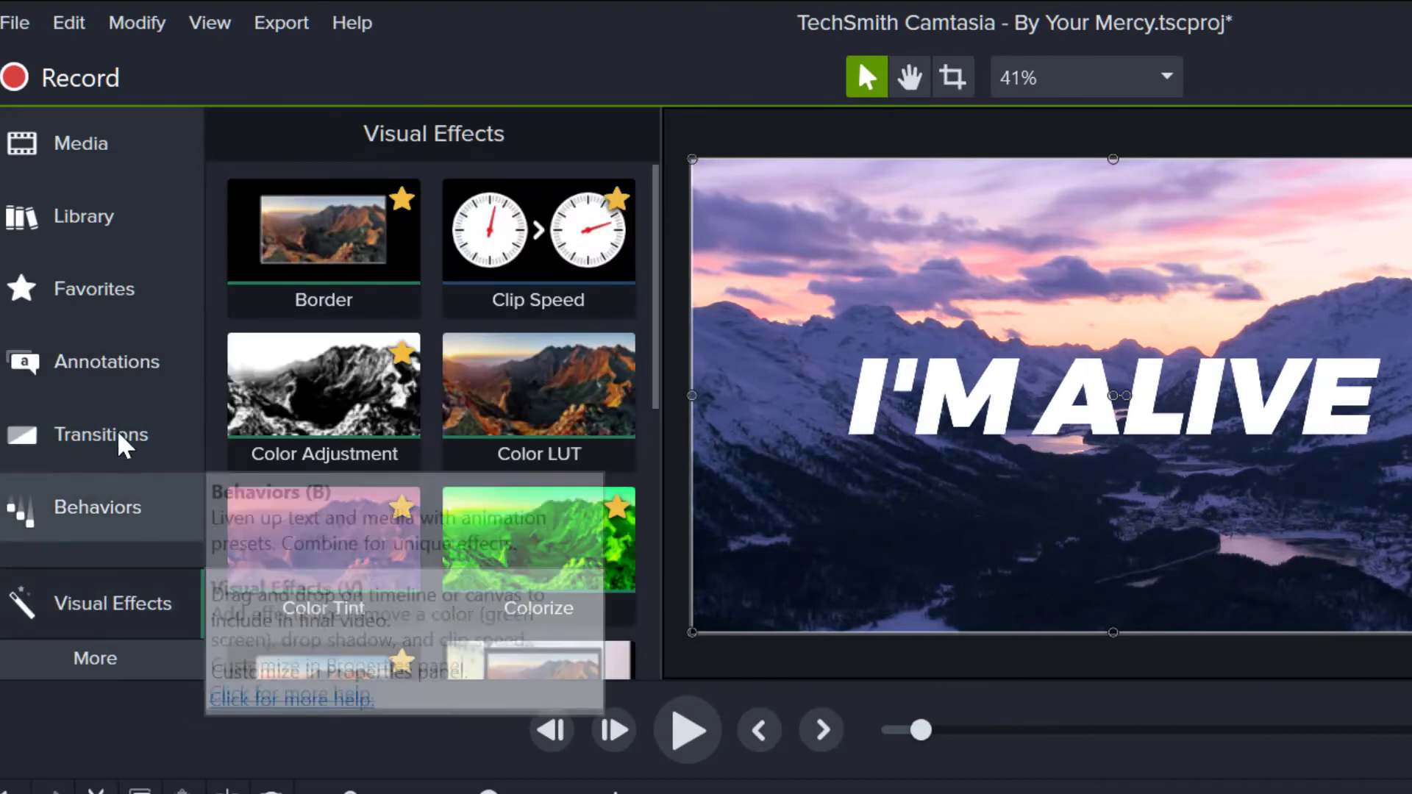
{"action": "left_click", "coordinate": [132, 669]}
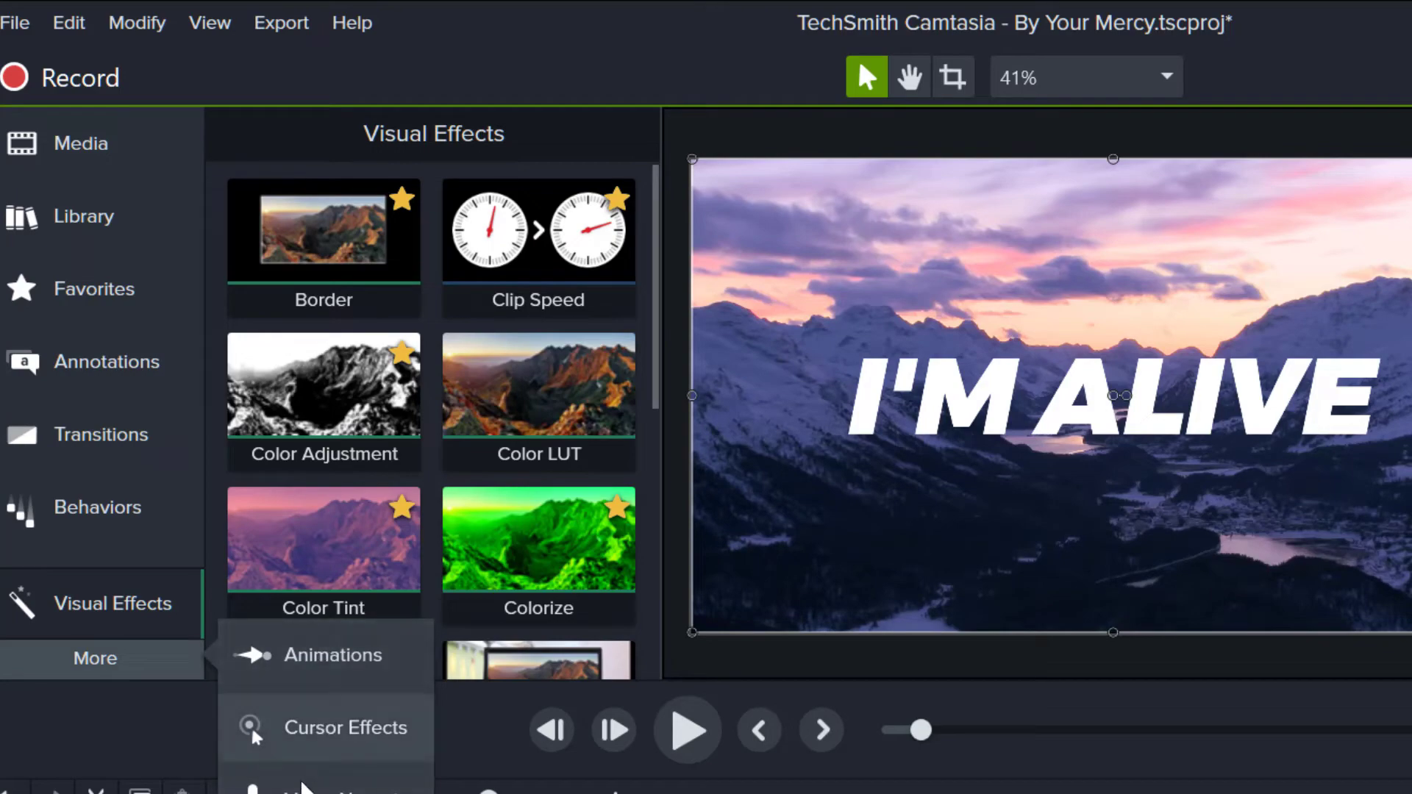
{"action": "left_click", "coordinate": [107, 609]}
{"action": "left_click", "coordinate": [105, 614]}
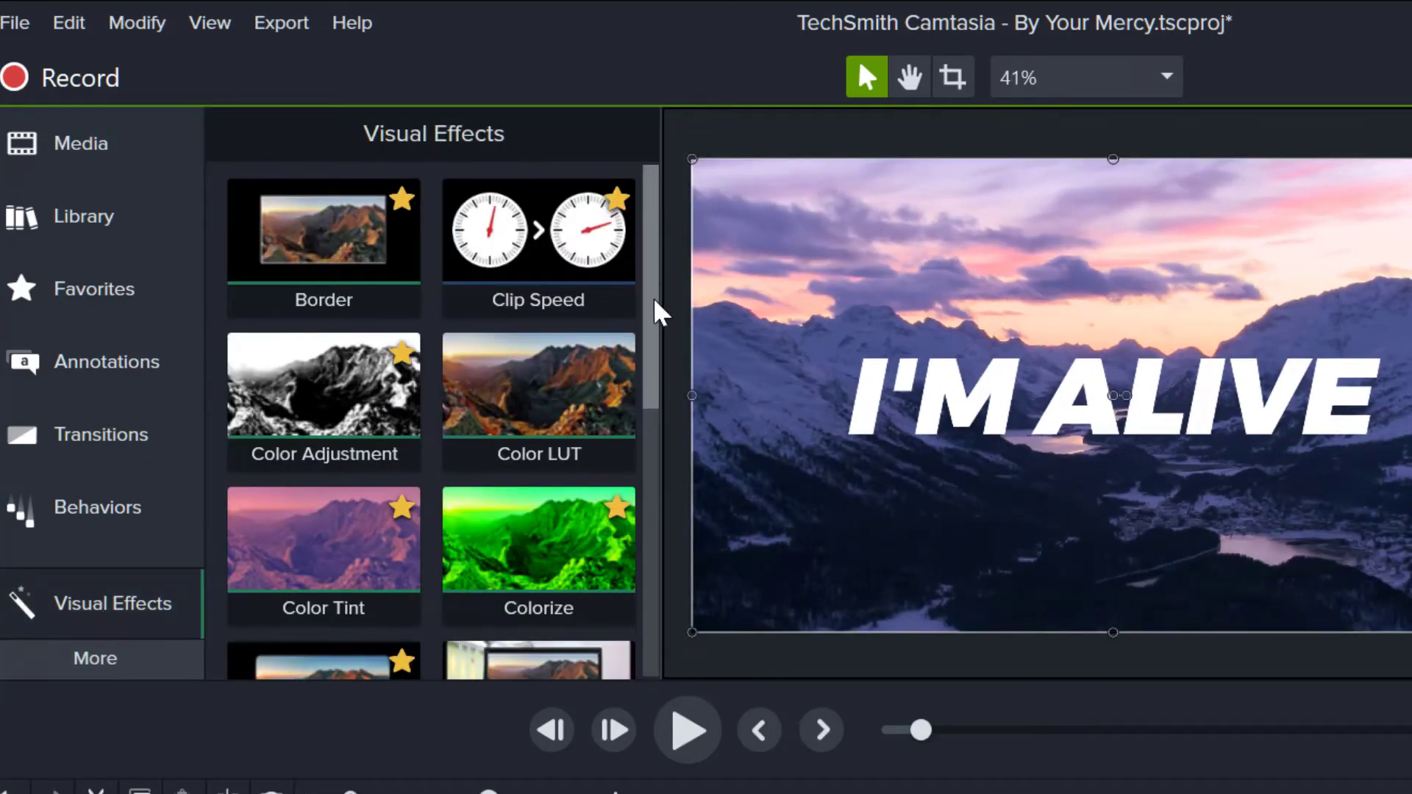
{"action": "left_click_drag", "start_coordinate": [655, 312], "coordinate": [655, 518]}
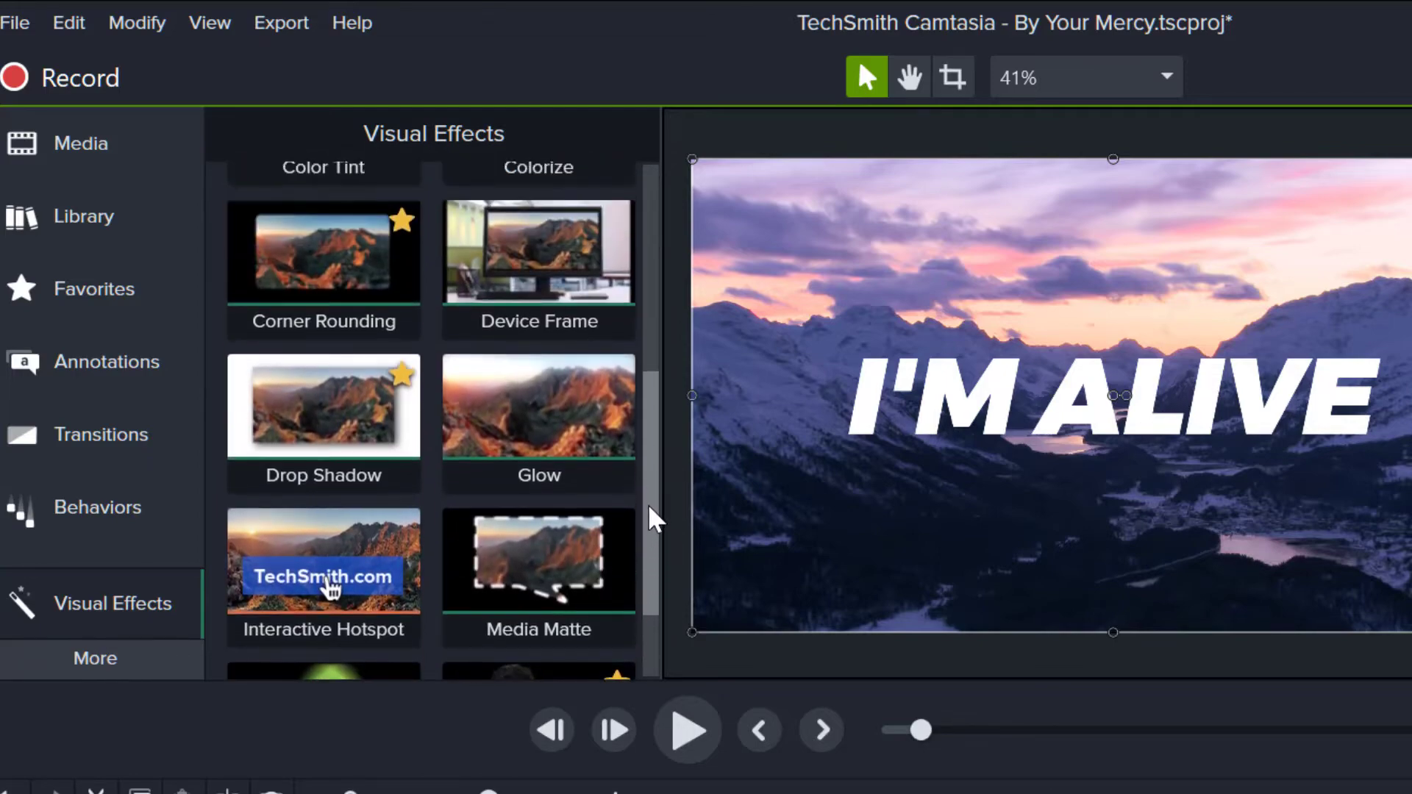
{"action": "left_click", "coordinate": [367, 446]}
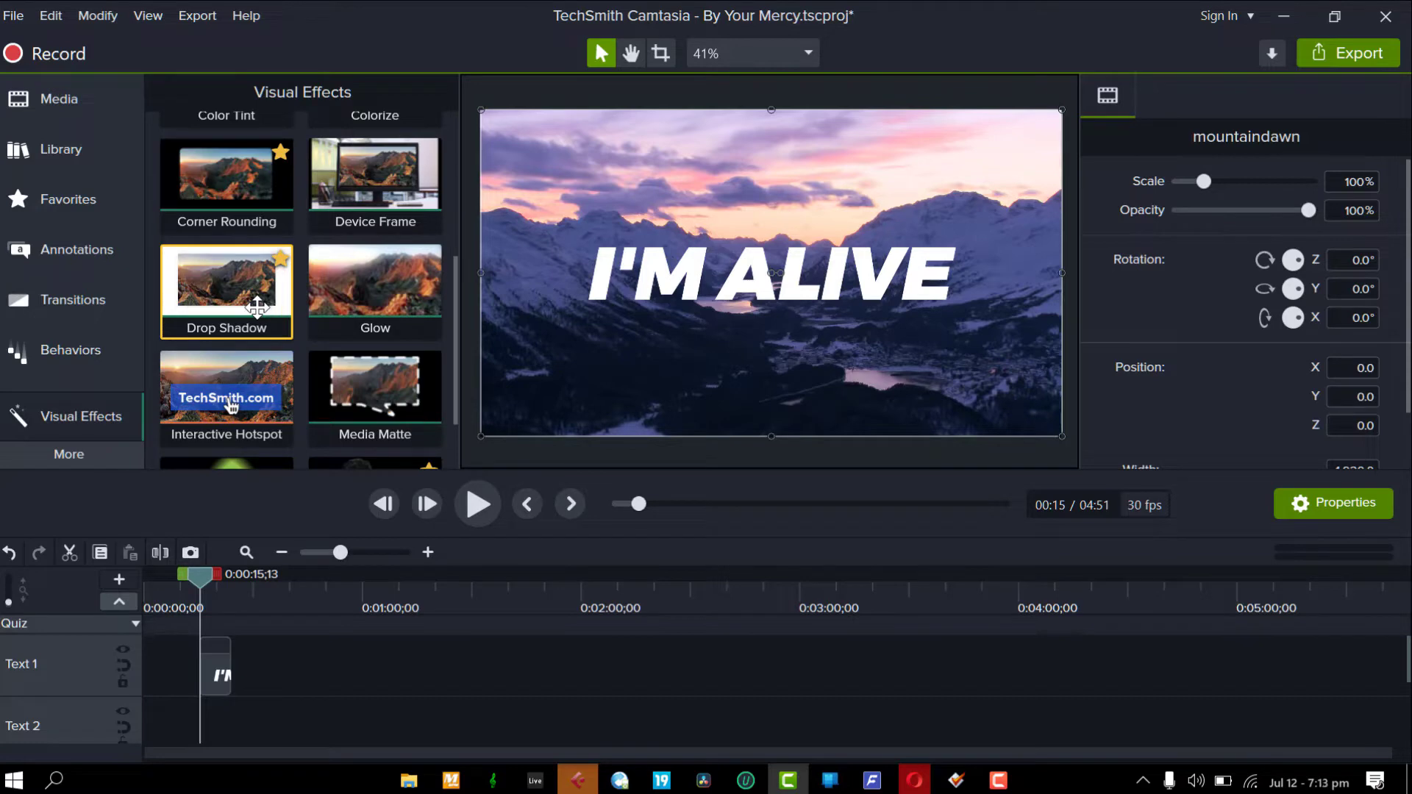
Apply Drop Shadow to the I'M ALIVE clip and zoom the timeline in on it
{"action": "left_click_drag", "start_coordinate": [257, 306], "coordinate": [222, 672]}
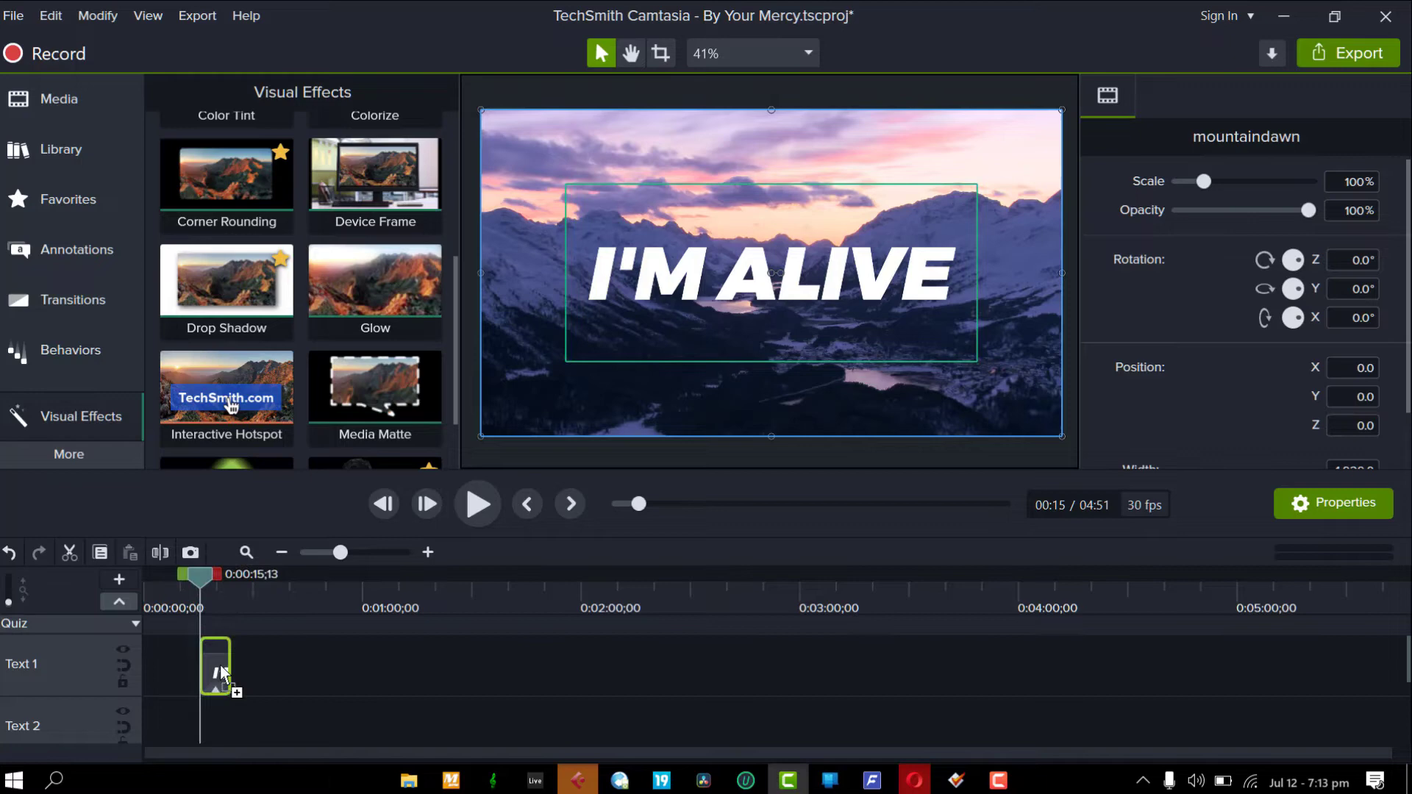
{"action": "left_click", "coordinate": [427, 552]}
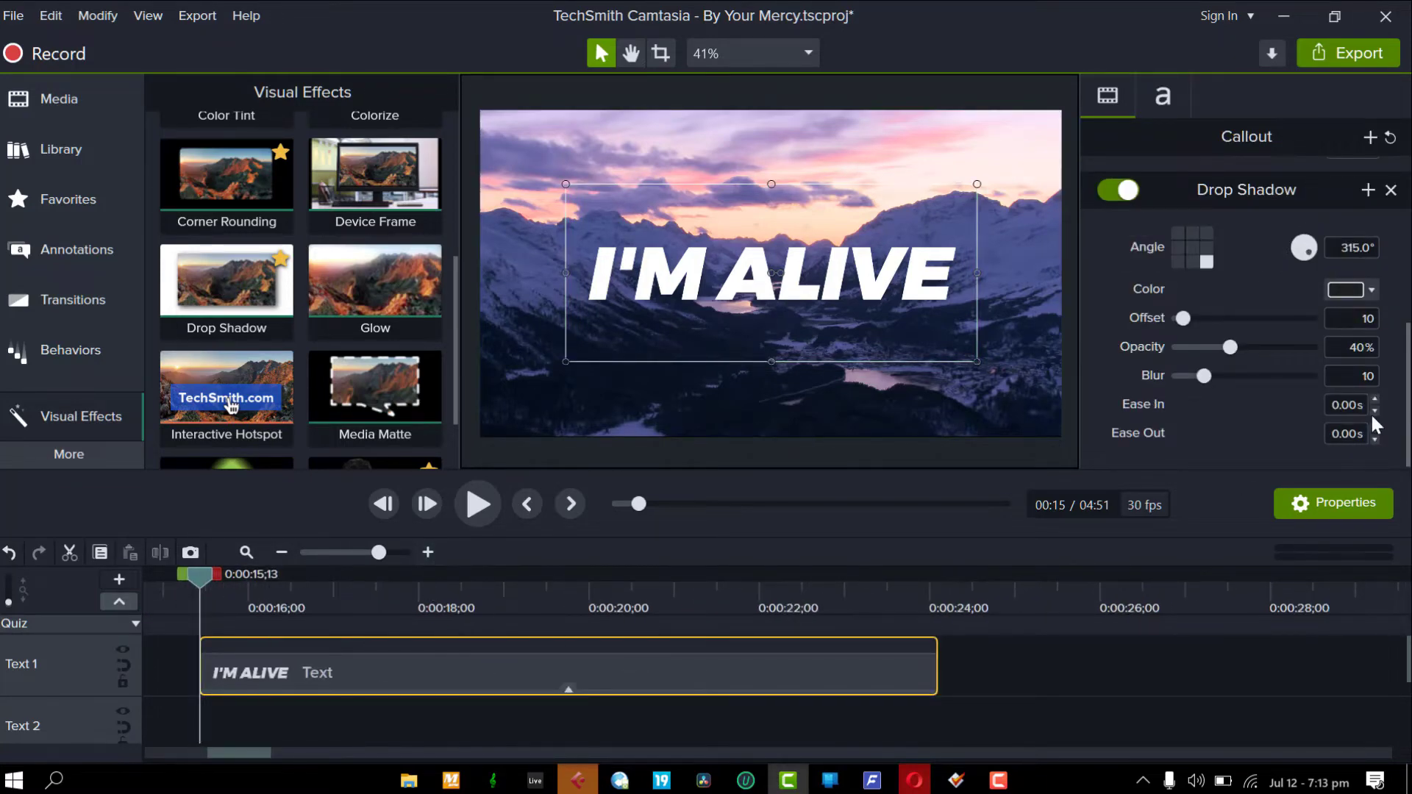
{"action": "scroll", "coordinate": [1410, 401], "scroll_direction": "up", "scroll_amount": 6}
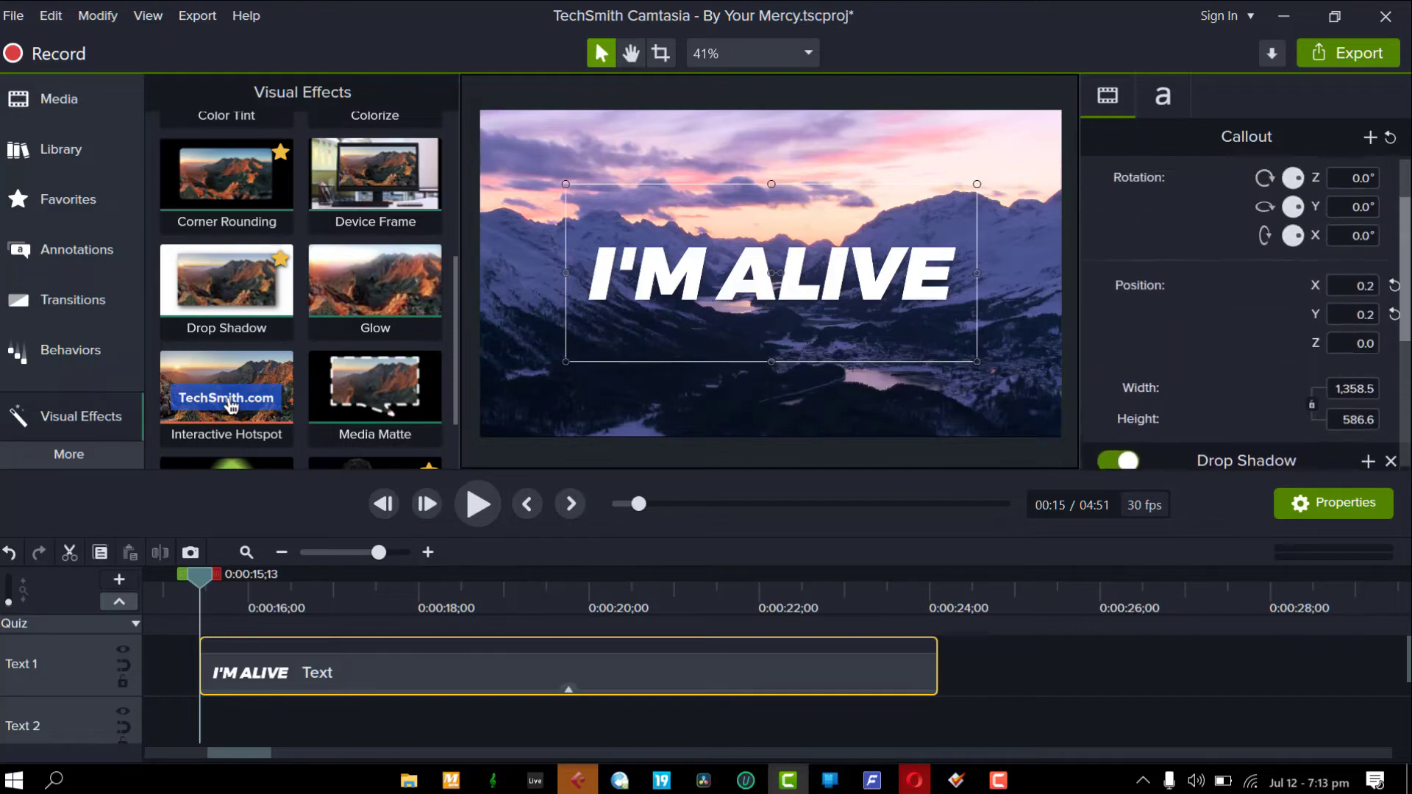
{"action": "scroll", "coordinate": [1410, 401], "scroll_direction": "down", "scroll_amount": 5}
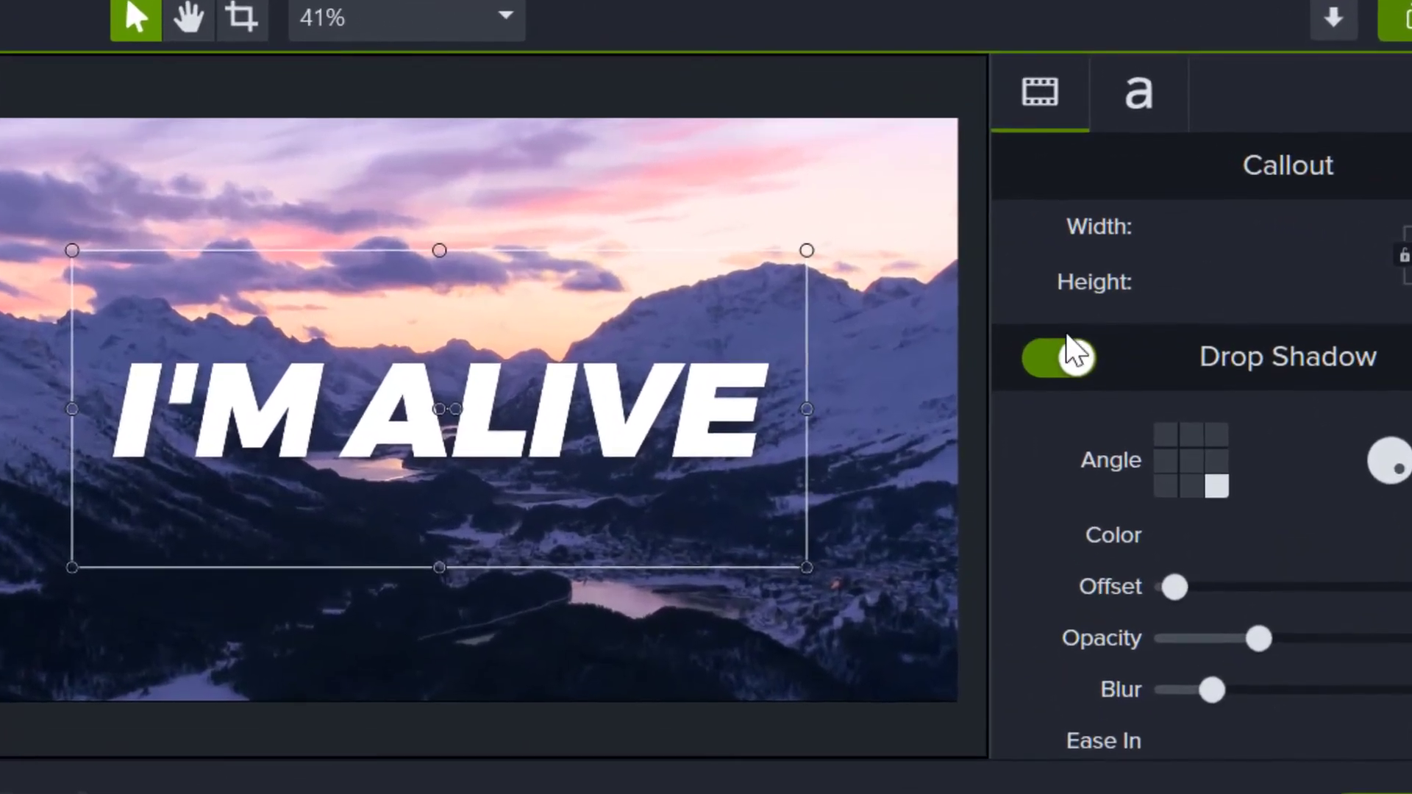
Toggle the drop shadow off and on twice to compare, leaving it enabled
{"action": "left_click", "coordinate": [1071, 355]}
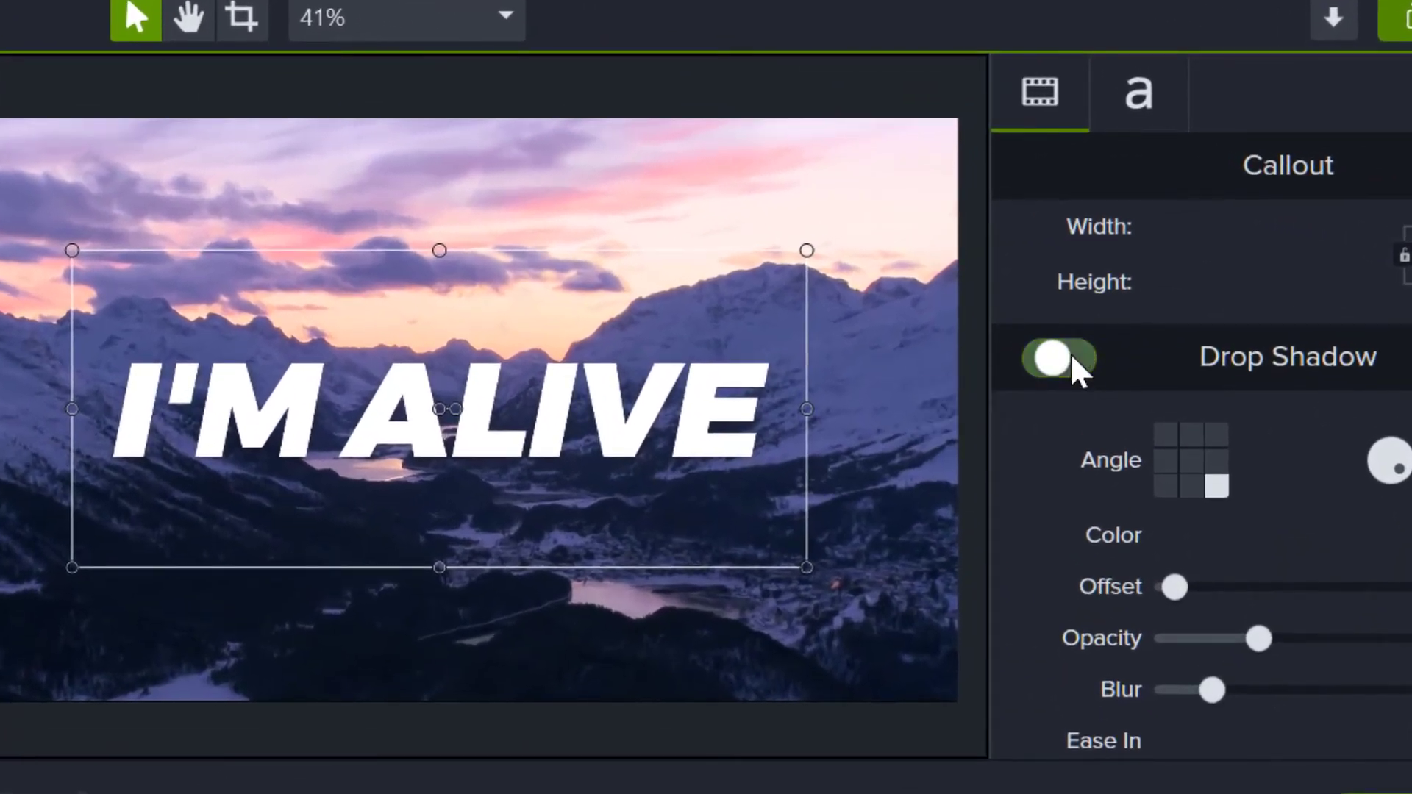
{"action": "left_click", "coordinate": [1076, 360]}
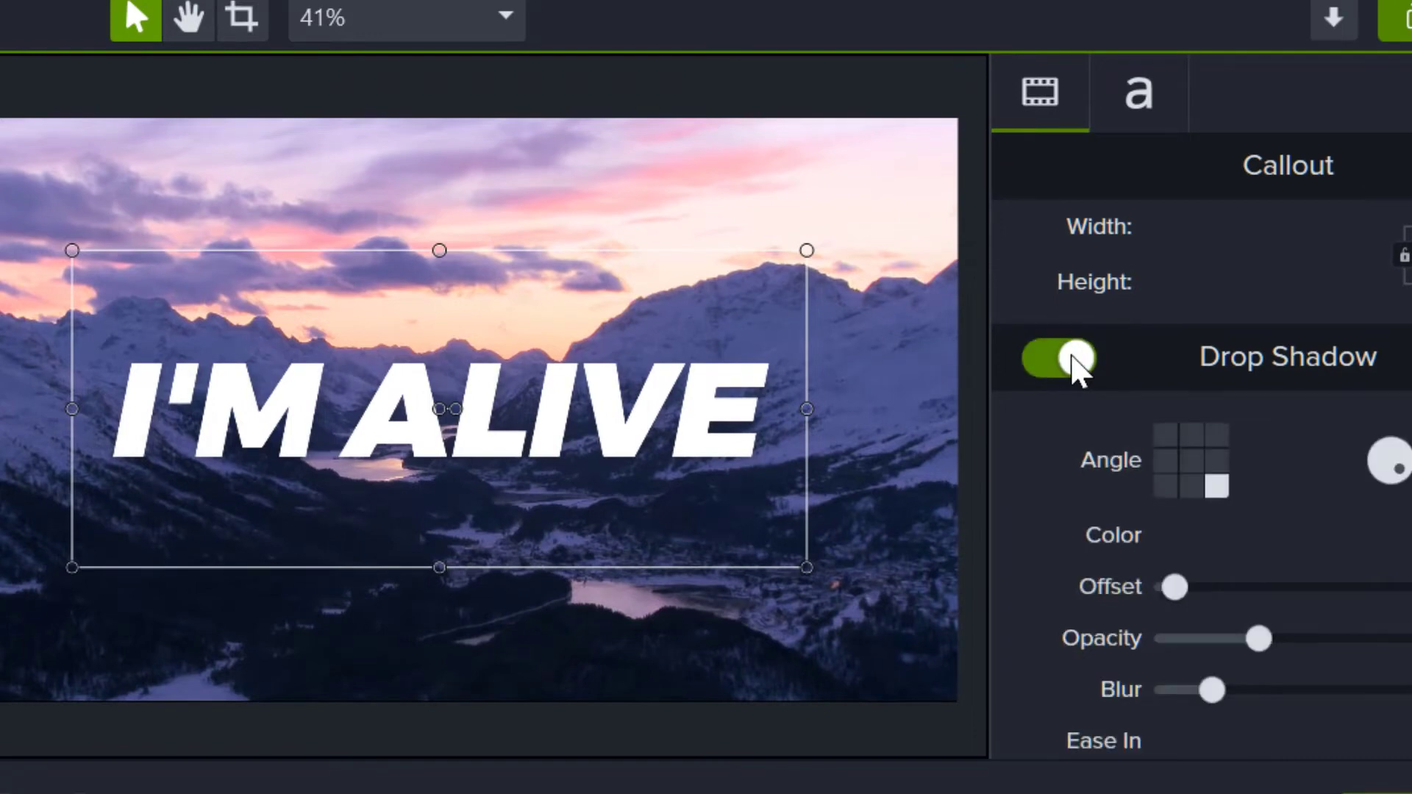
{"action": "left_click", "coordinate": [1072, 357]}
{"action": "left_click", "coordinate": [1072, 357]}
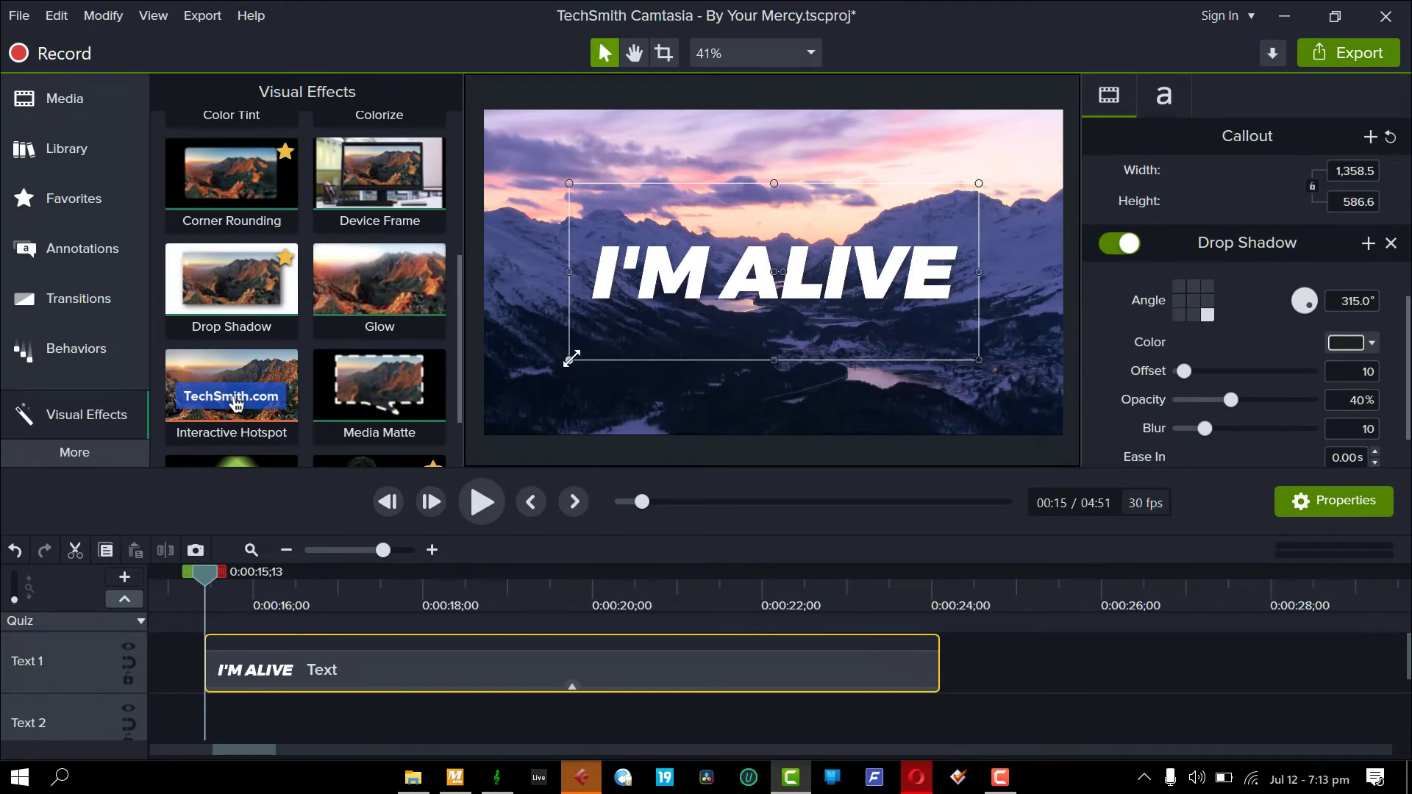
Enlarge and recentre the I'M ALIVE title, preview it, and trim its clip to end near 18 seconds
{"action": "left_click_drag", "start_coordinate": [571, 358], "coordinate": [531, 388]}
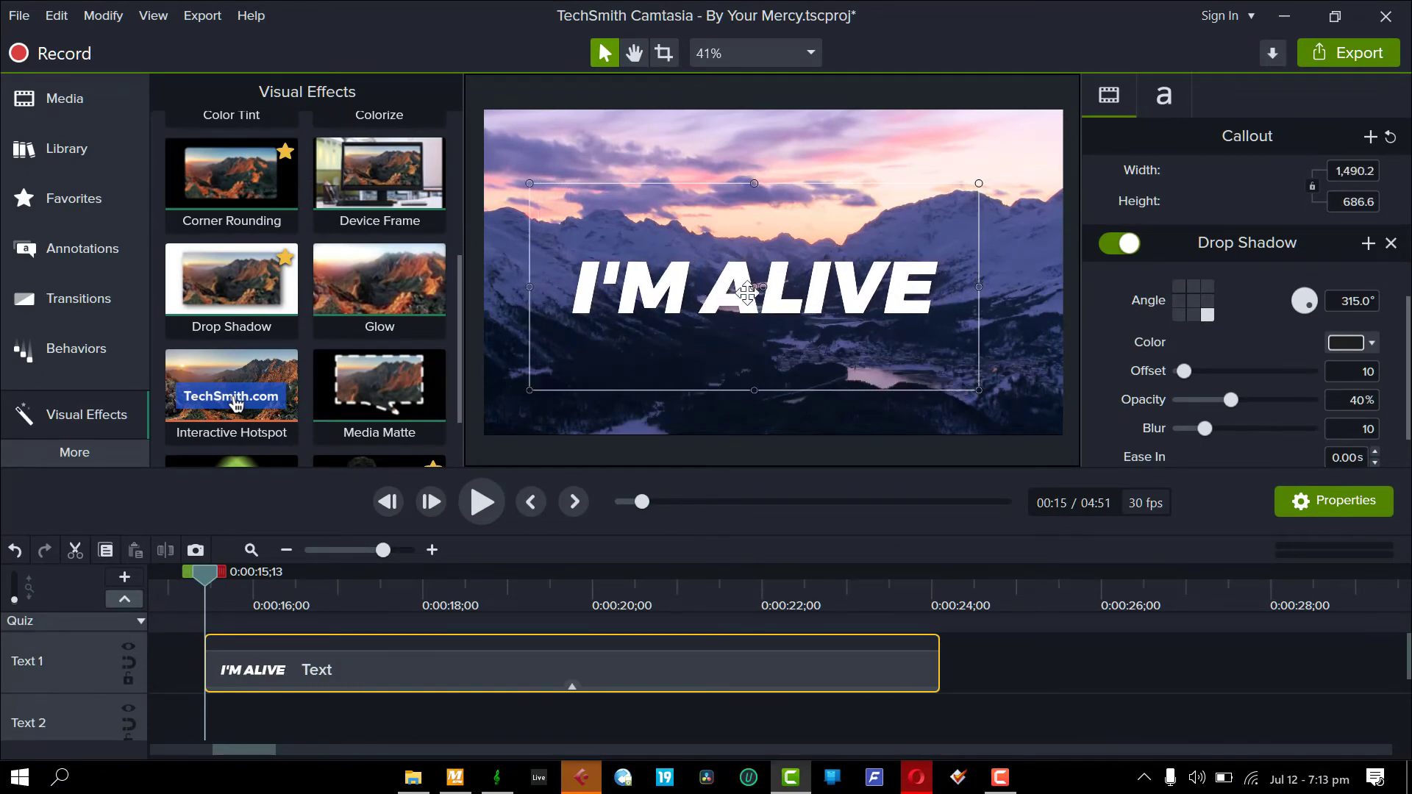
{"action": "left_click_drag", "start_coordinate": [853, 293], "coordinate": [868, 280]}
{"action": "key", "text": "space"}
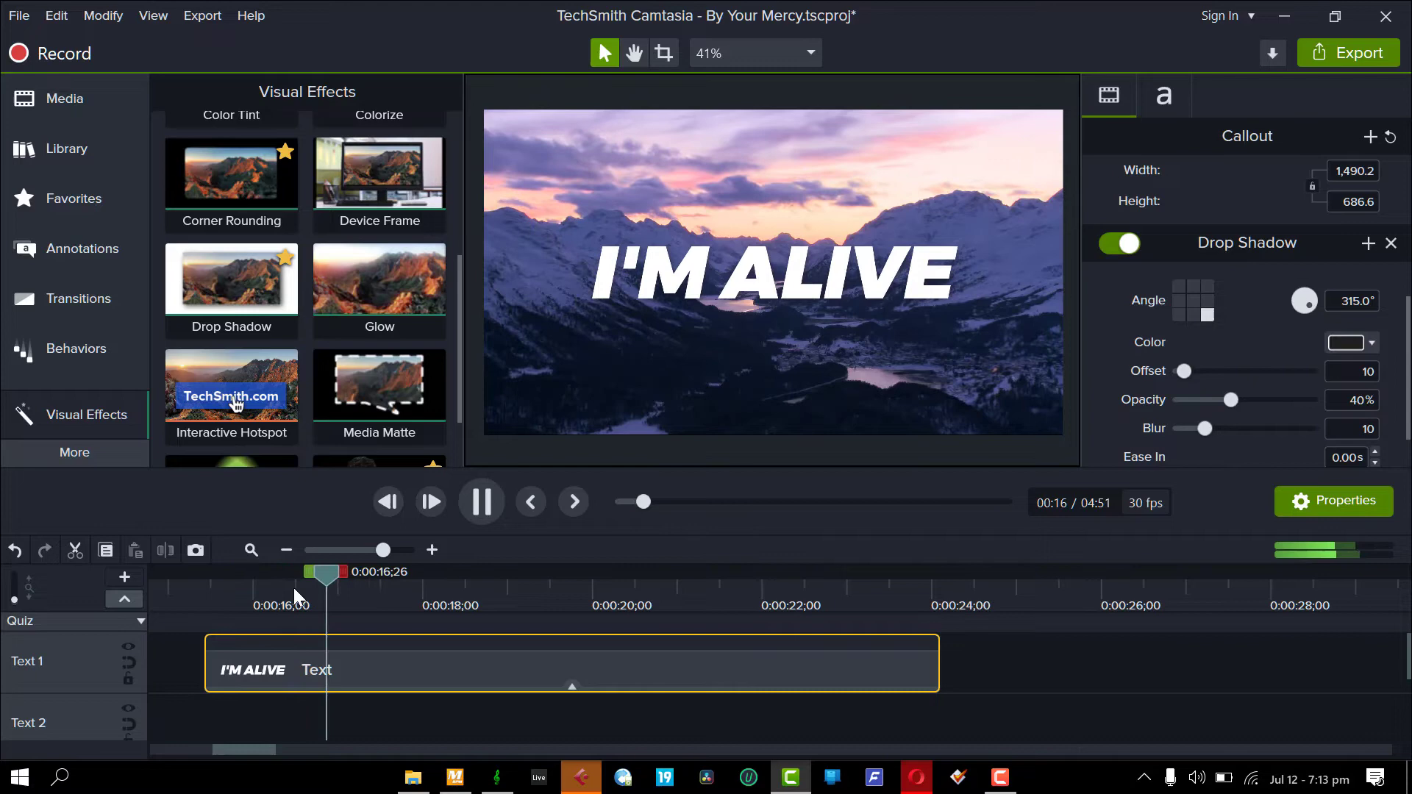
{"action": "key", "text": "space"}
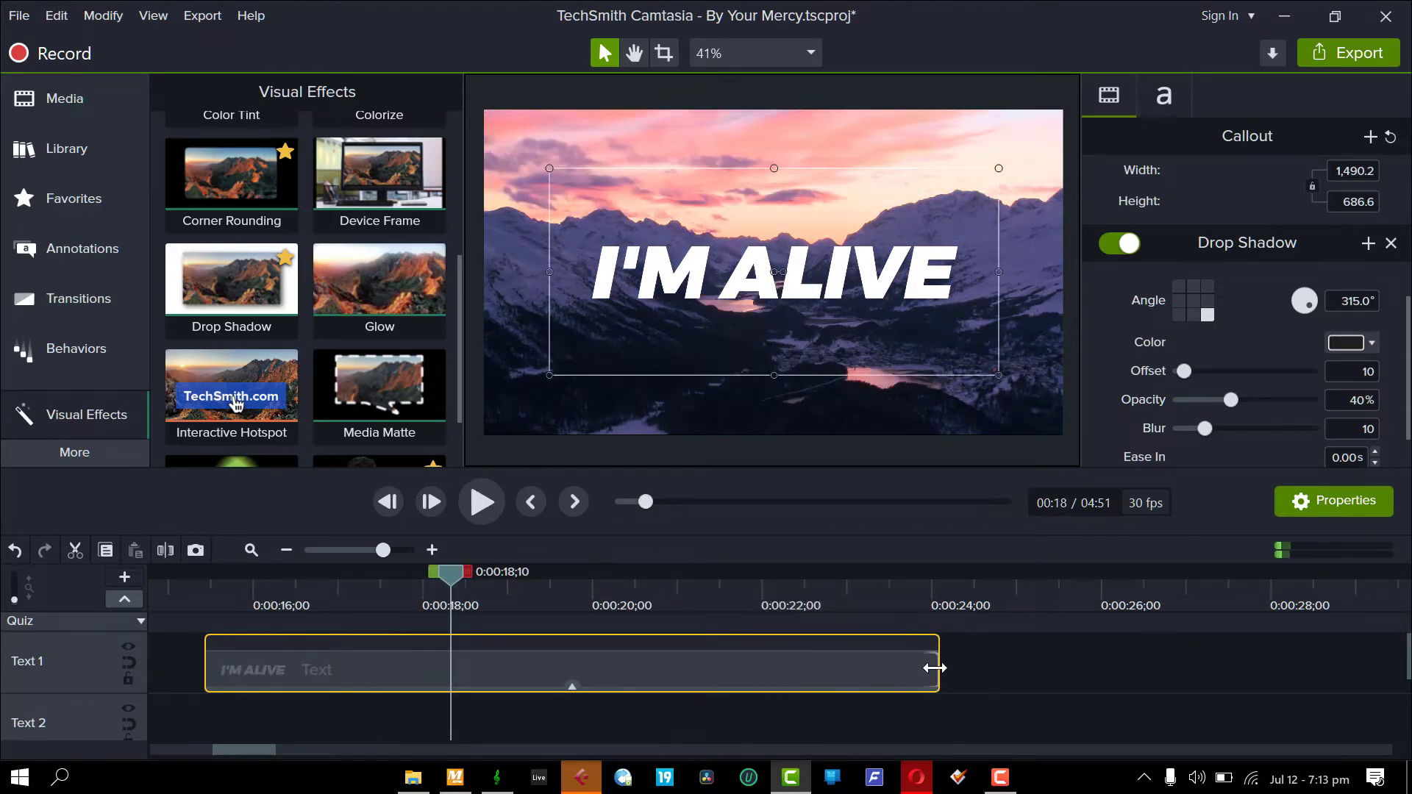
{"action": "left_click_drag", "start_coordinate": [937, 665], "coordinate": [447, 686]}
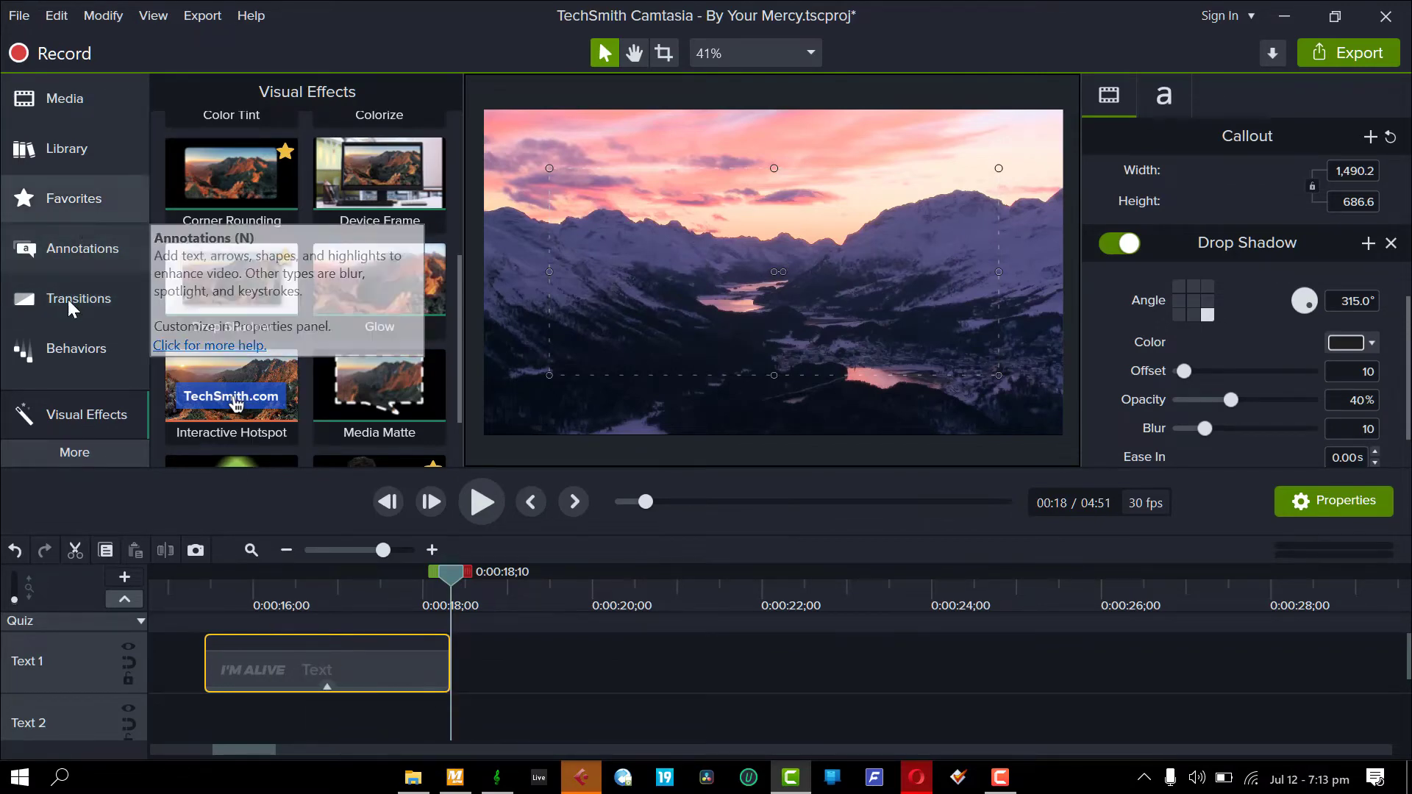
{"action": "left_click", "coordinate": [59, 355]}
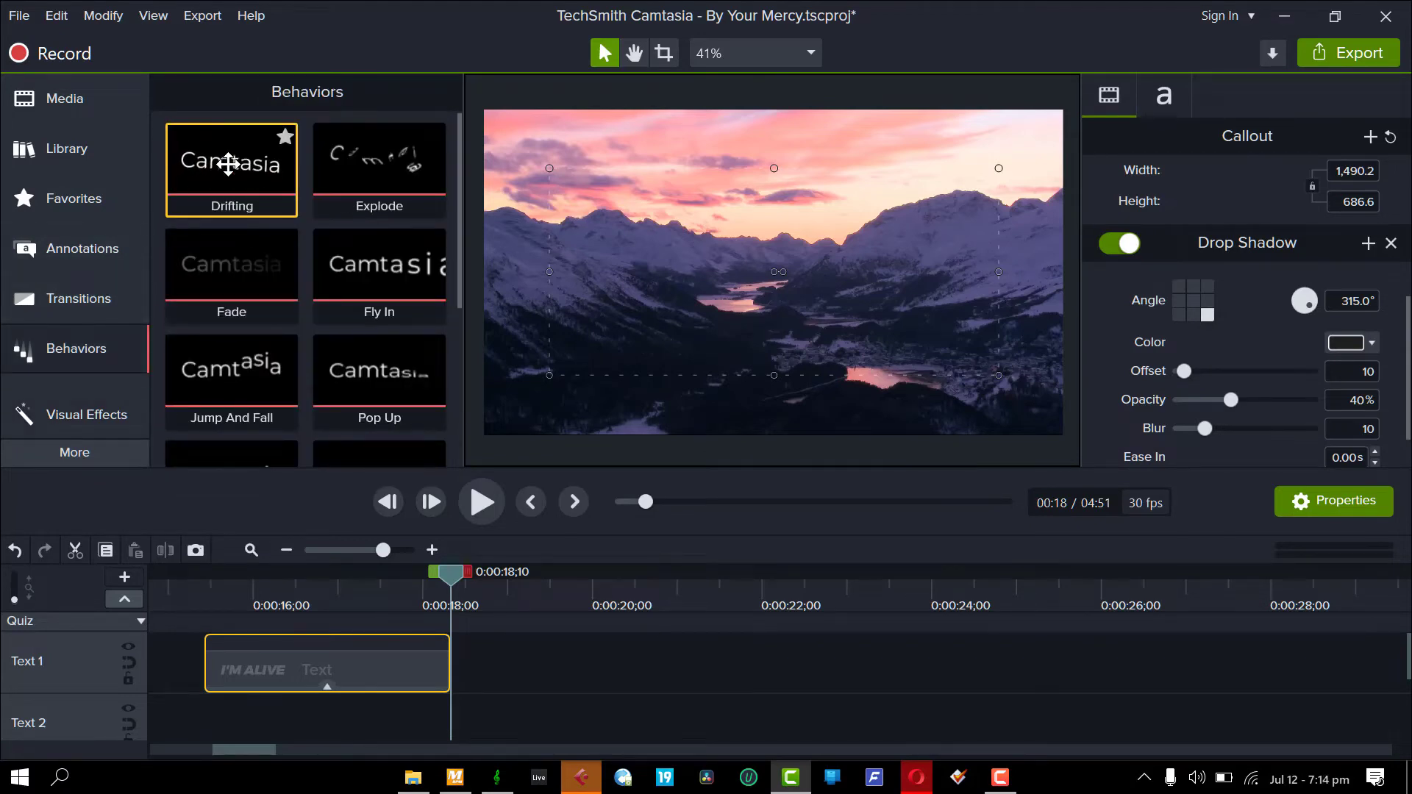
{"action": "left_click", "coordinate": [240, 597]}
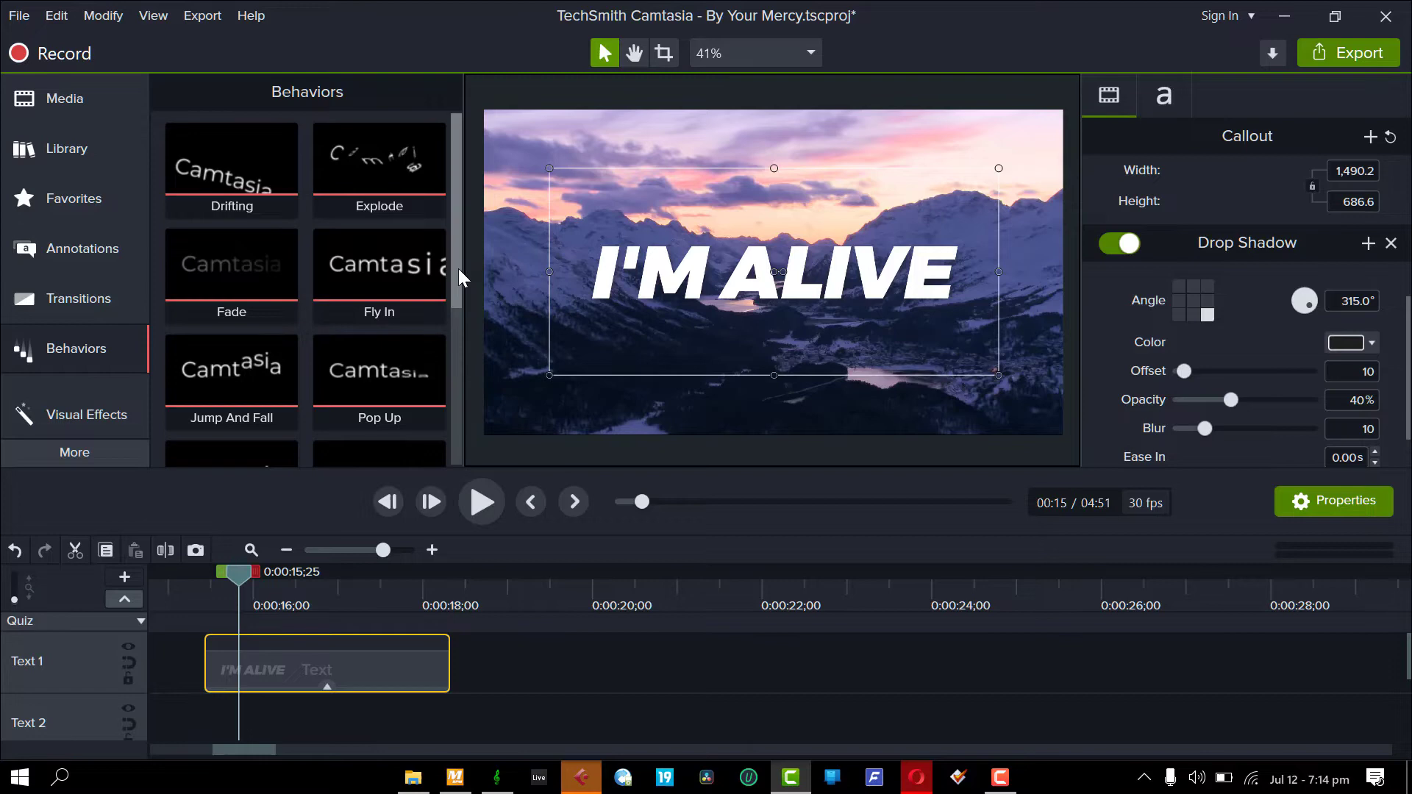
{"action": "left_click_drag", "start_coordinate": [458, 268], "coordinate": [457, 341]}
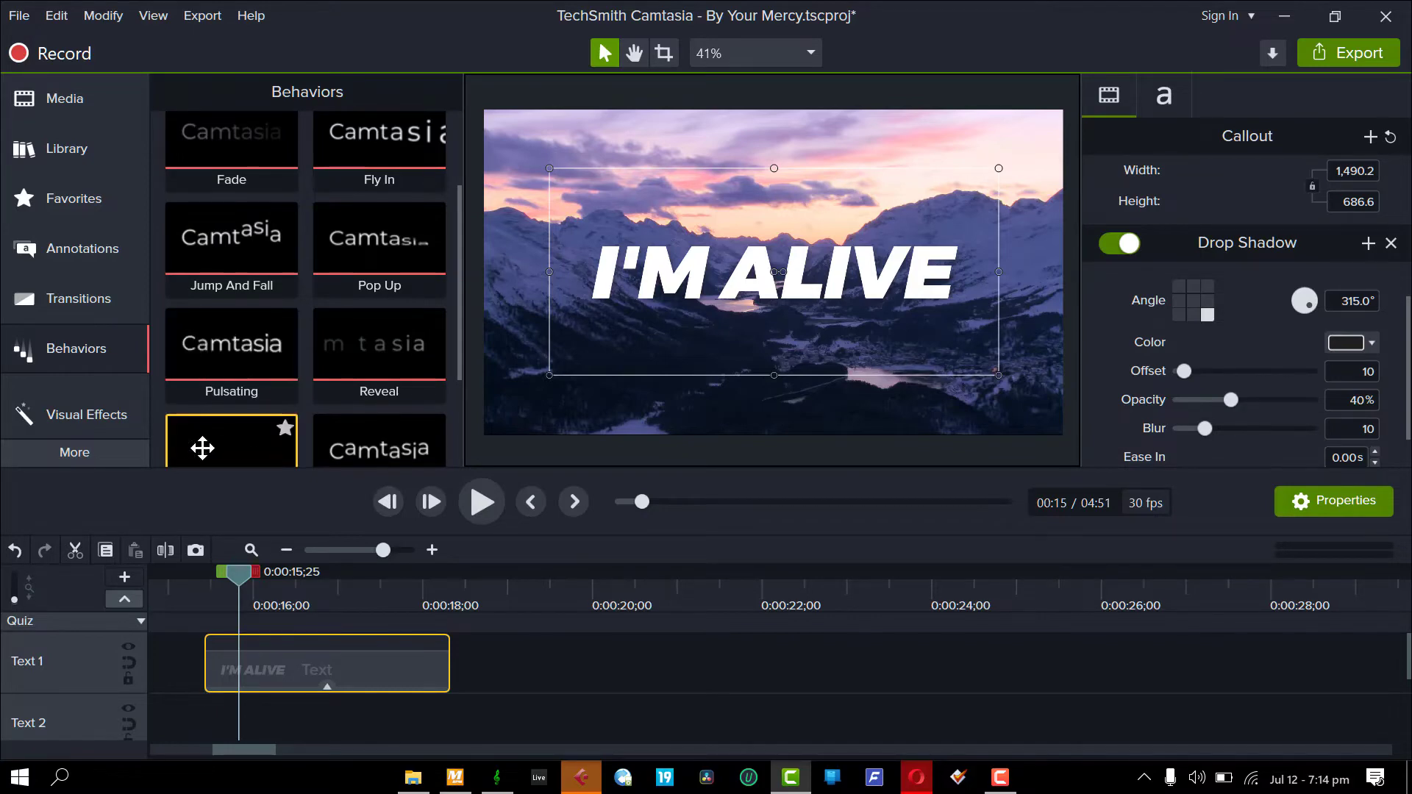
{"action": "scroll", "coordinate": [457, 367], "scroll_direction": "down", "scroll_amount": 1}
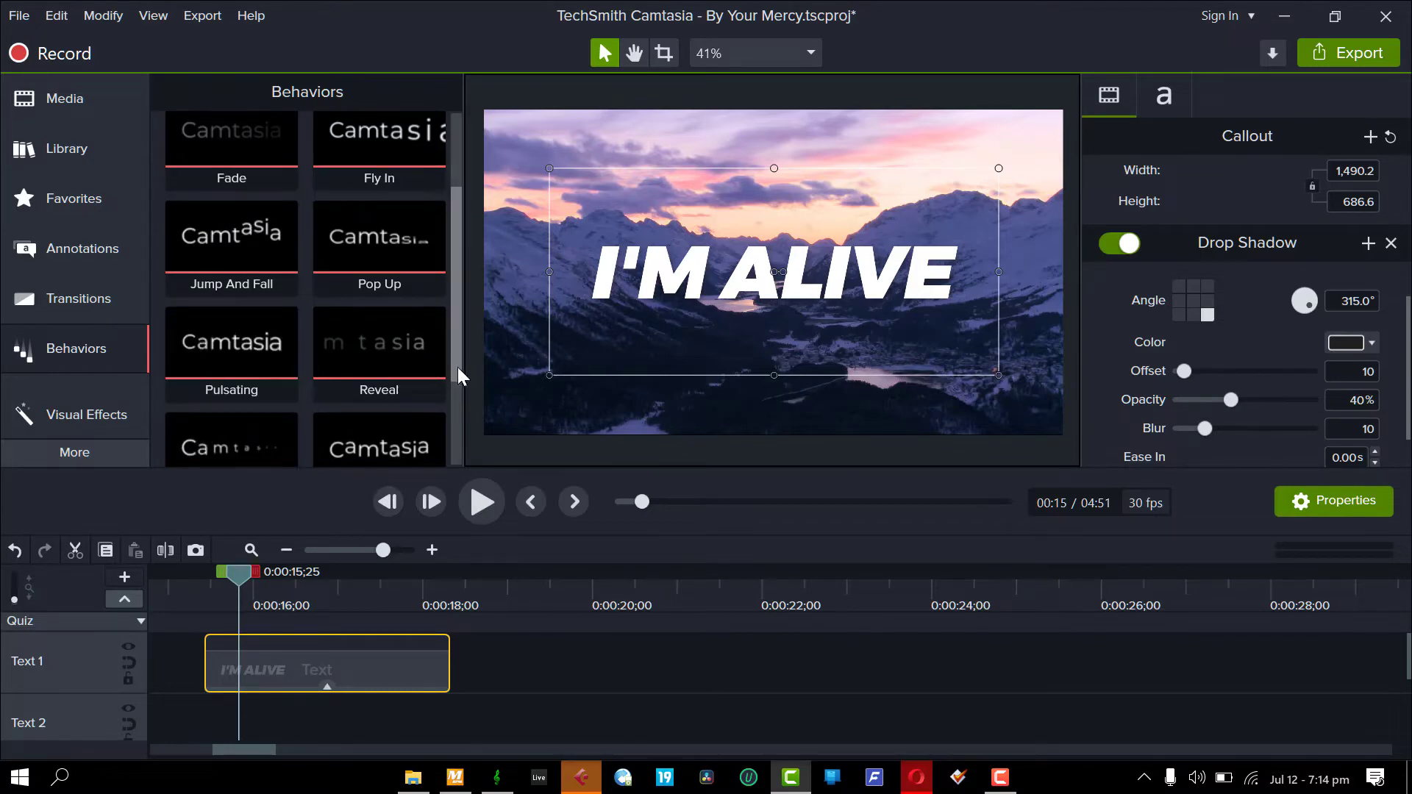
{"action": "scroll", "coordinate": [458, 390], "scroll_direction": "down", "scroll_amount": 3}
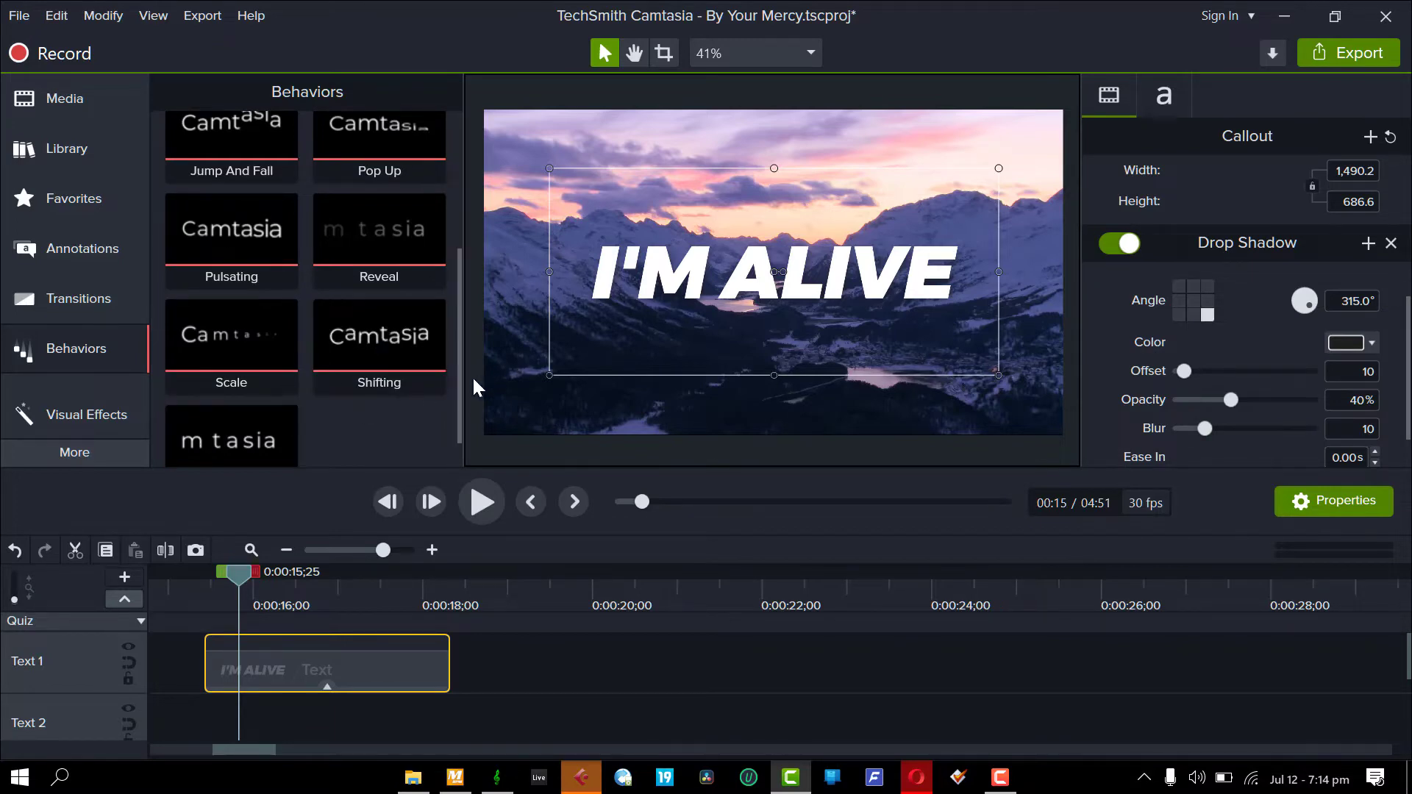
{"action": "scroll", "coordinate": [458, 386], "scroll_direction": "down", "scroll_amount": 1}
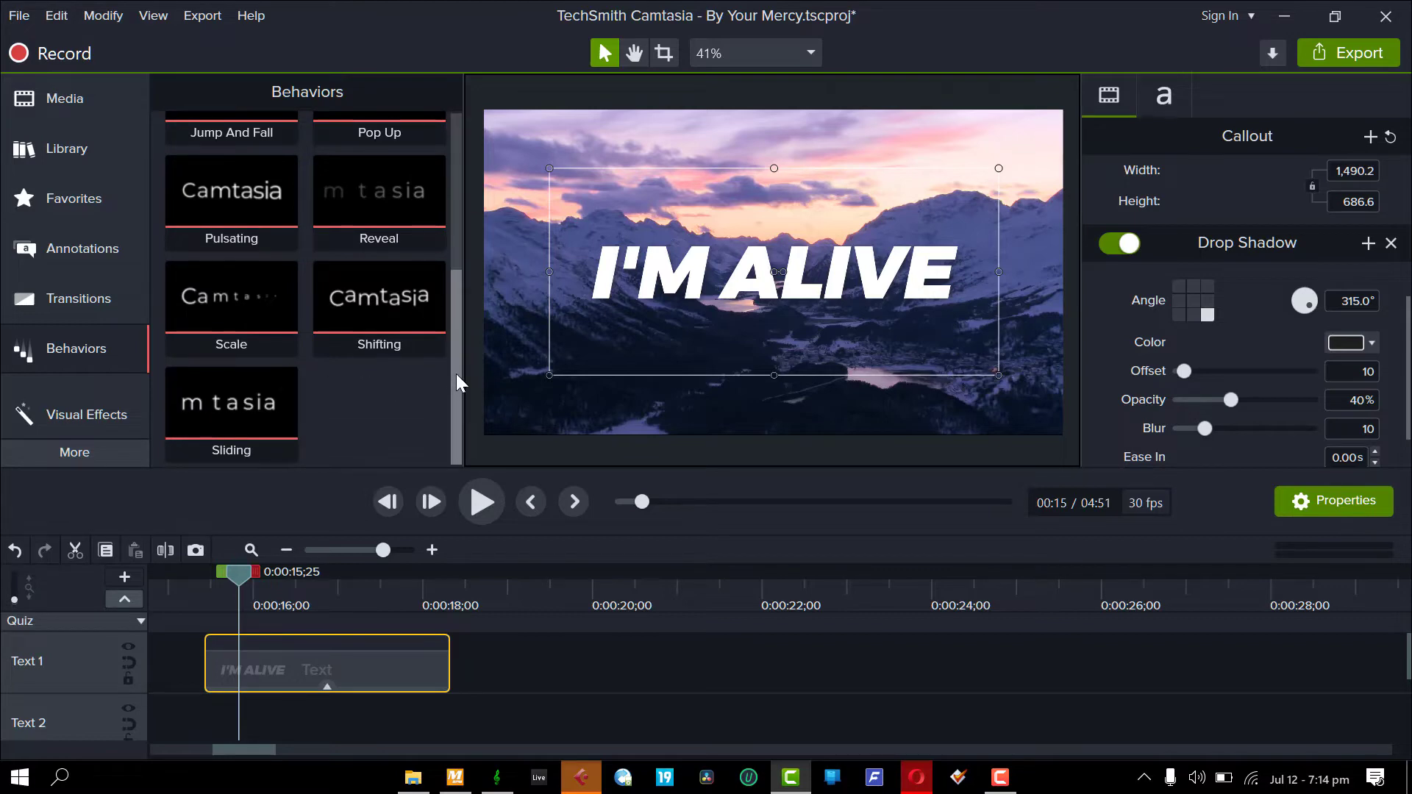
{"action": "left_click_drag", "start_coordinate": [456, 374], "coordinate": [459, 224]}
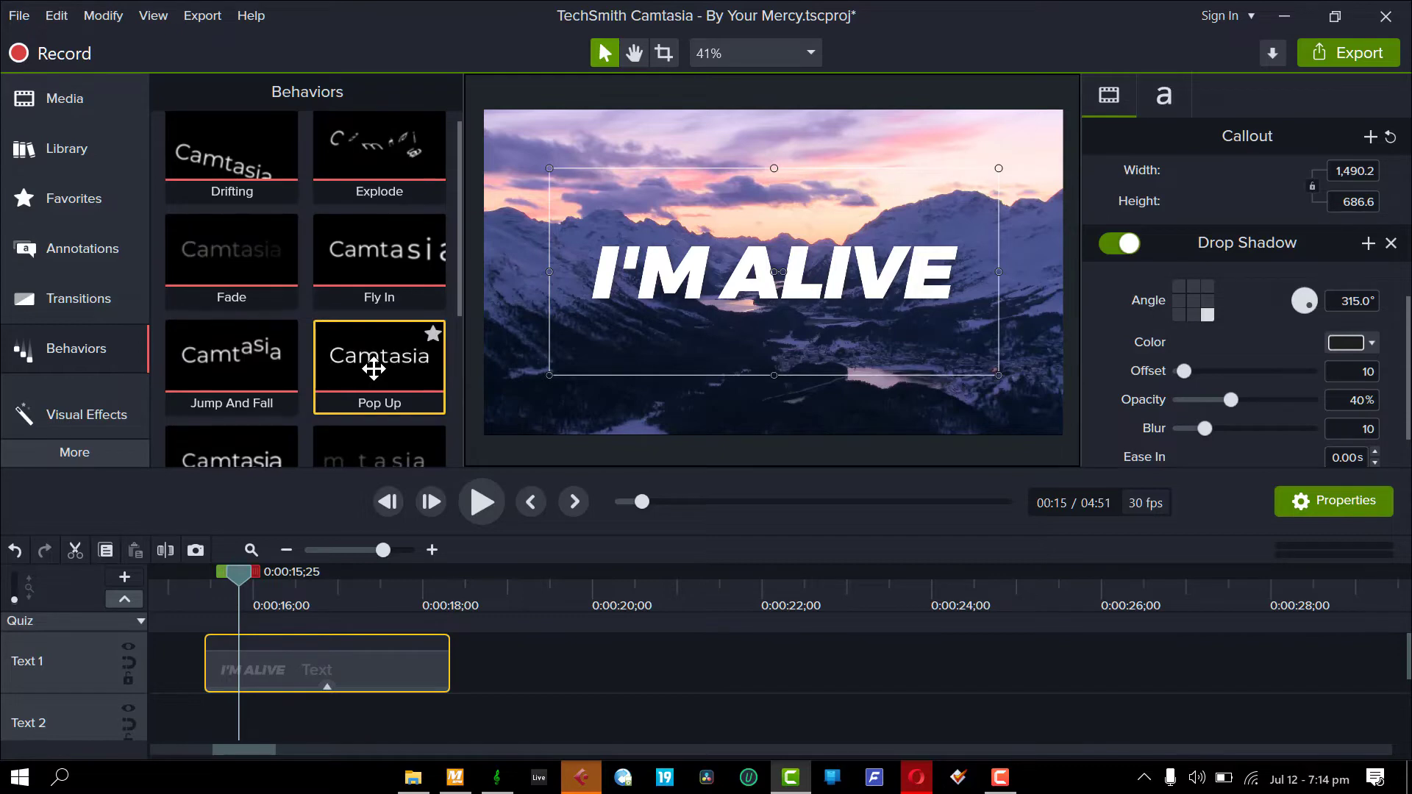
Apply the Pop Up behavior to the I'M ALIVE lyric clip and preview its animation
{"action": "left_click_drag", "start_coordinate": [373, 369], "coordinate": [234, 672]}
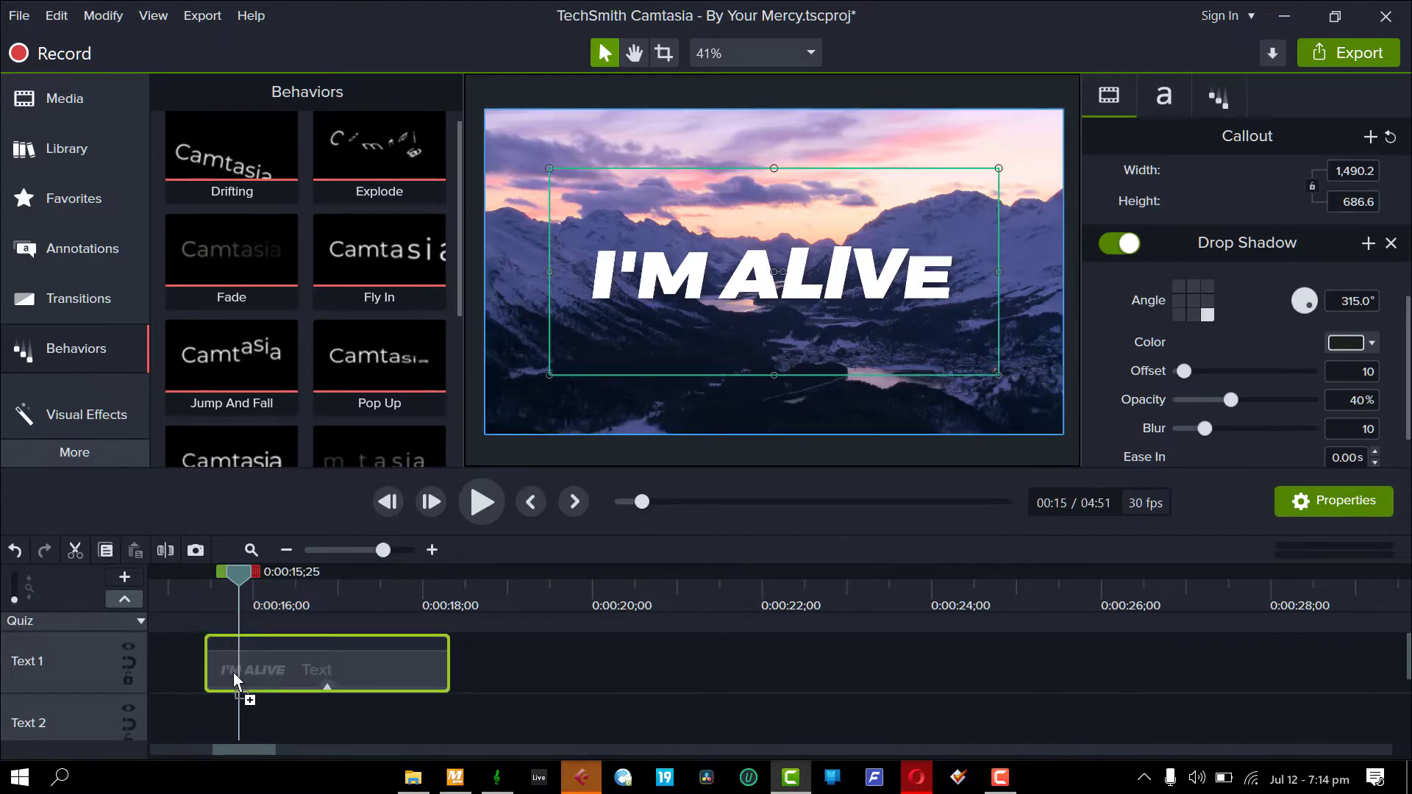
{"action": "scroll", "coordinate": [232, 672], "scroll_direction": "down", "scroll_amount": 2}
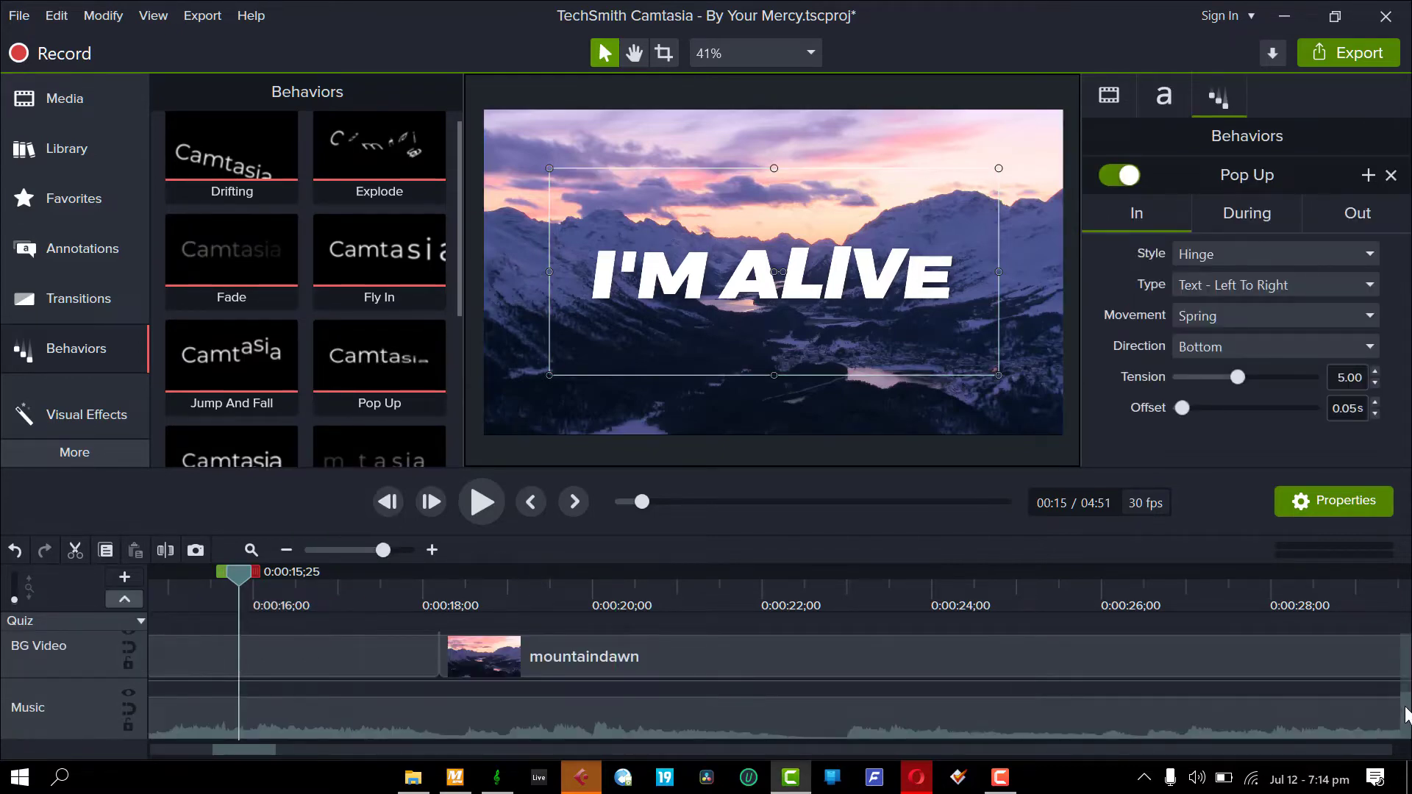
{"action": "scroll", "coordinate": [1408, 713], "scroll_direction": "up", "scroll_amount": 2}
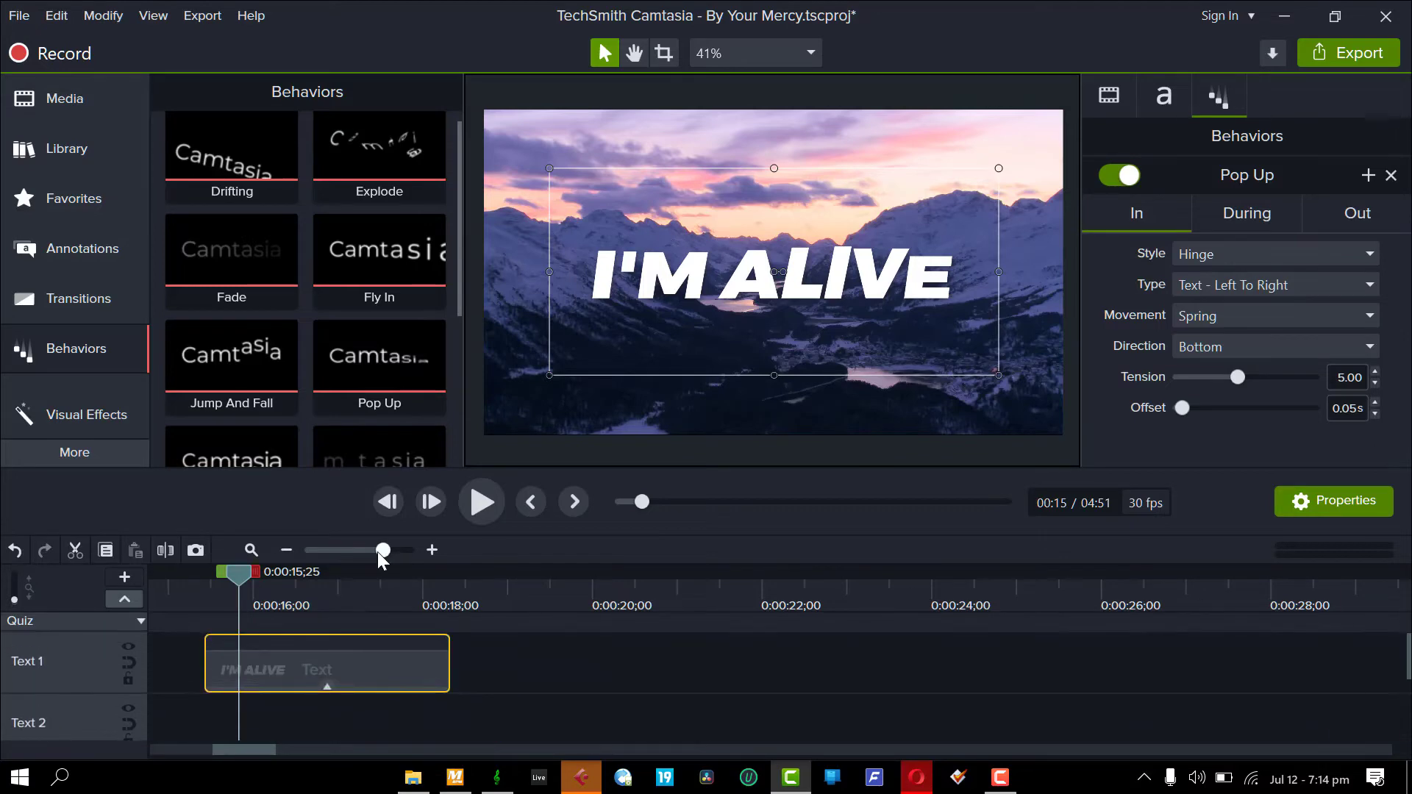
{"action": "key", "text": "space"}
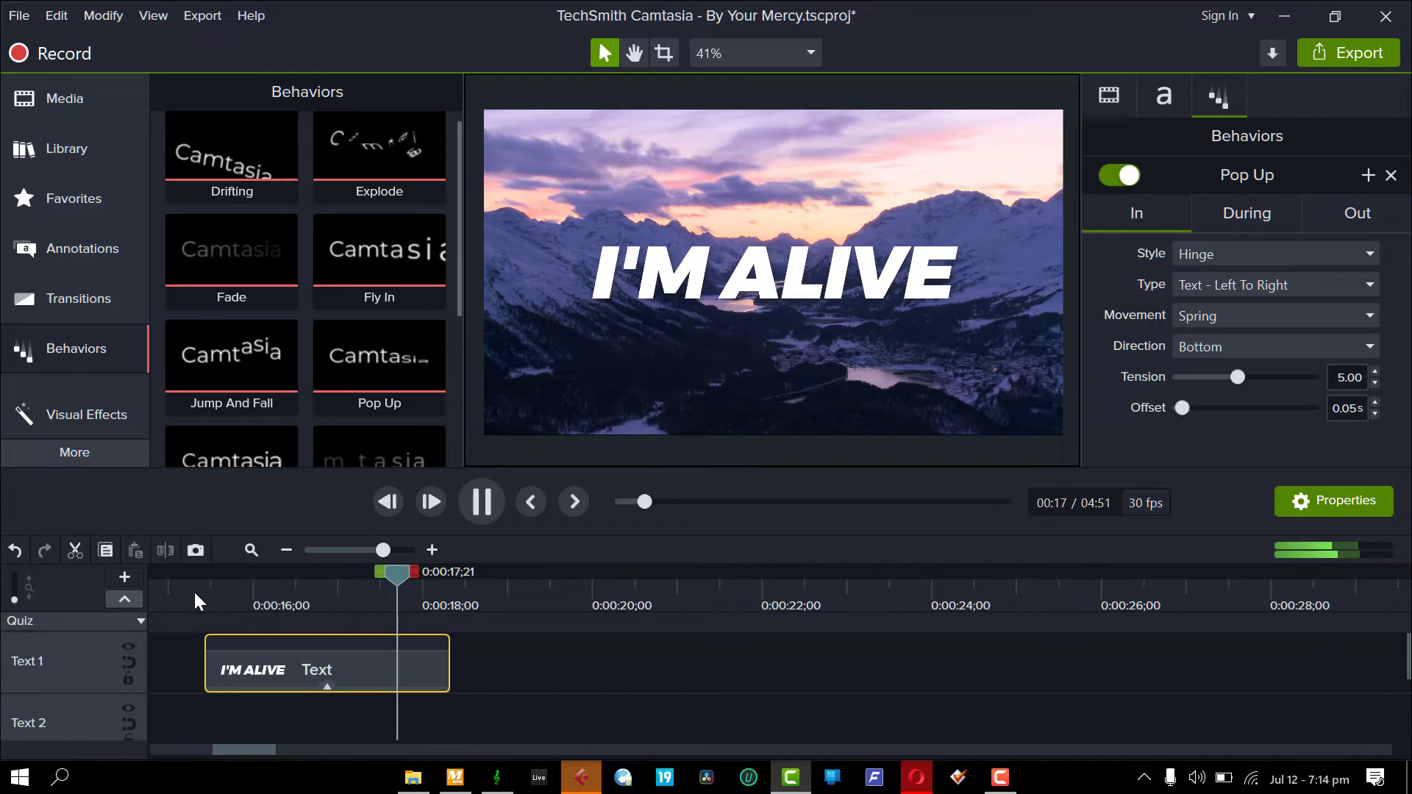
{"action": "key", "text": "space"}
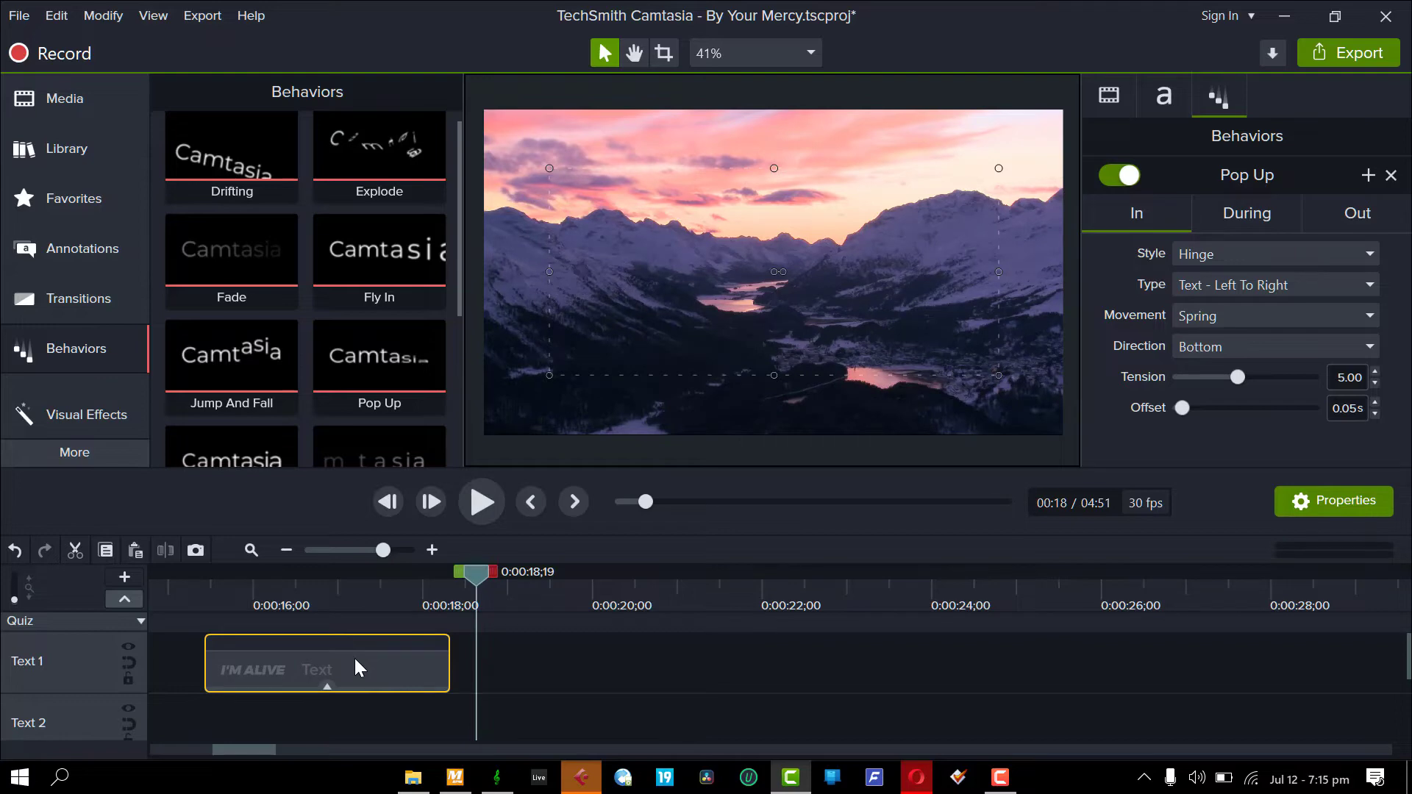
Paste a copy of the lyric onto Text 2 right after I'M ALIVE and begin editing its text
{"action": "key", "text": "ctrl+v"}
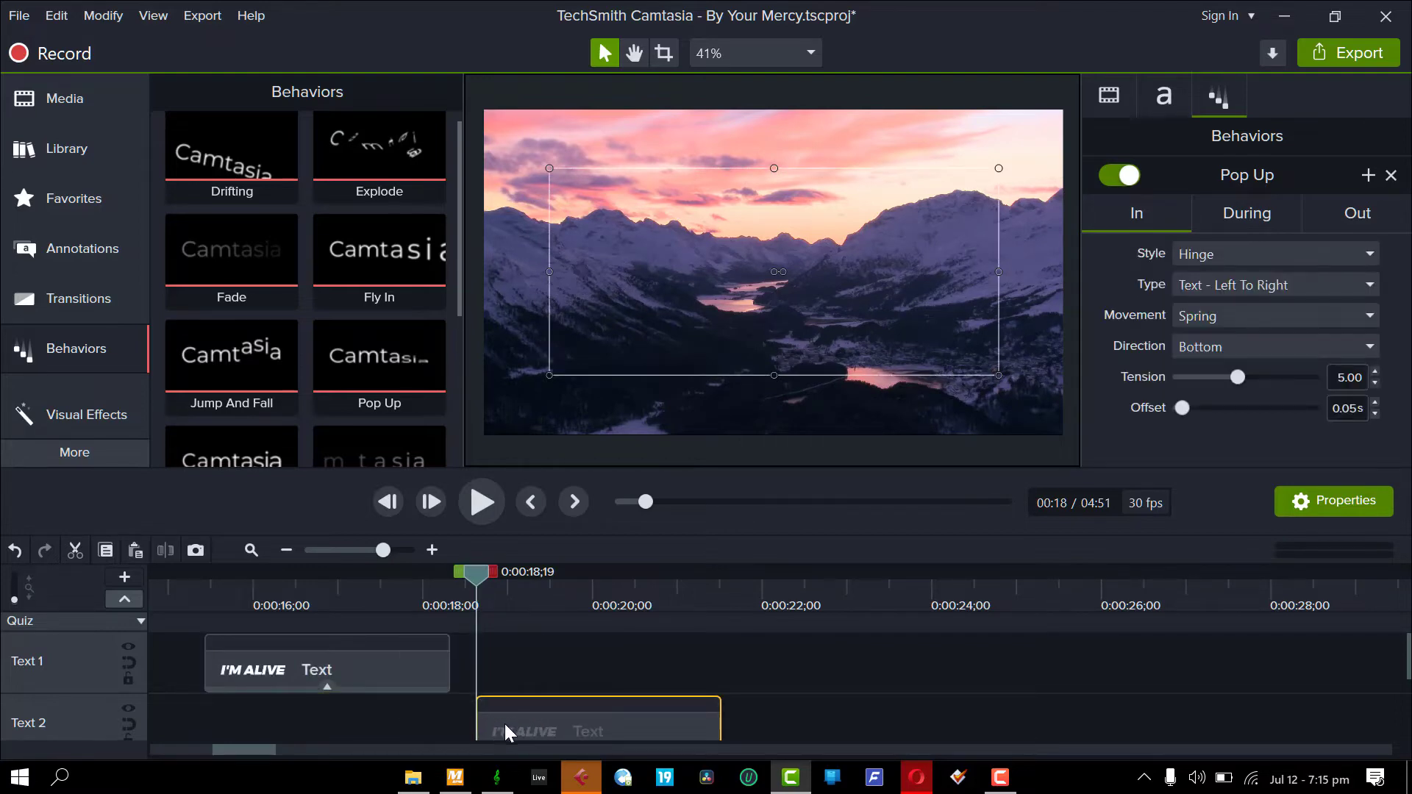
{"action": "left_click_drag", "start_coordinate": [523, 725], "coordinate": [478, 688]}
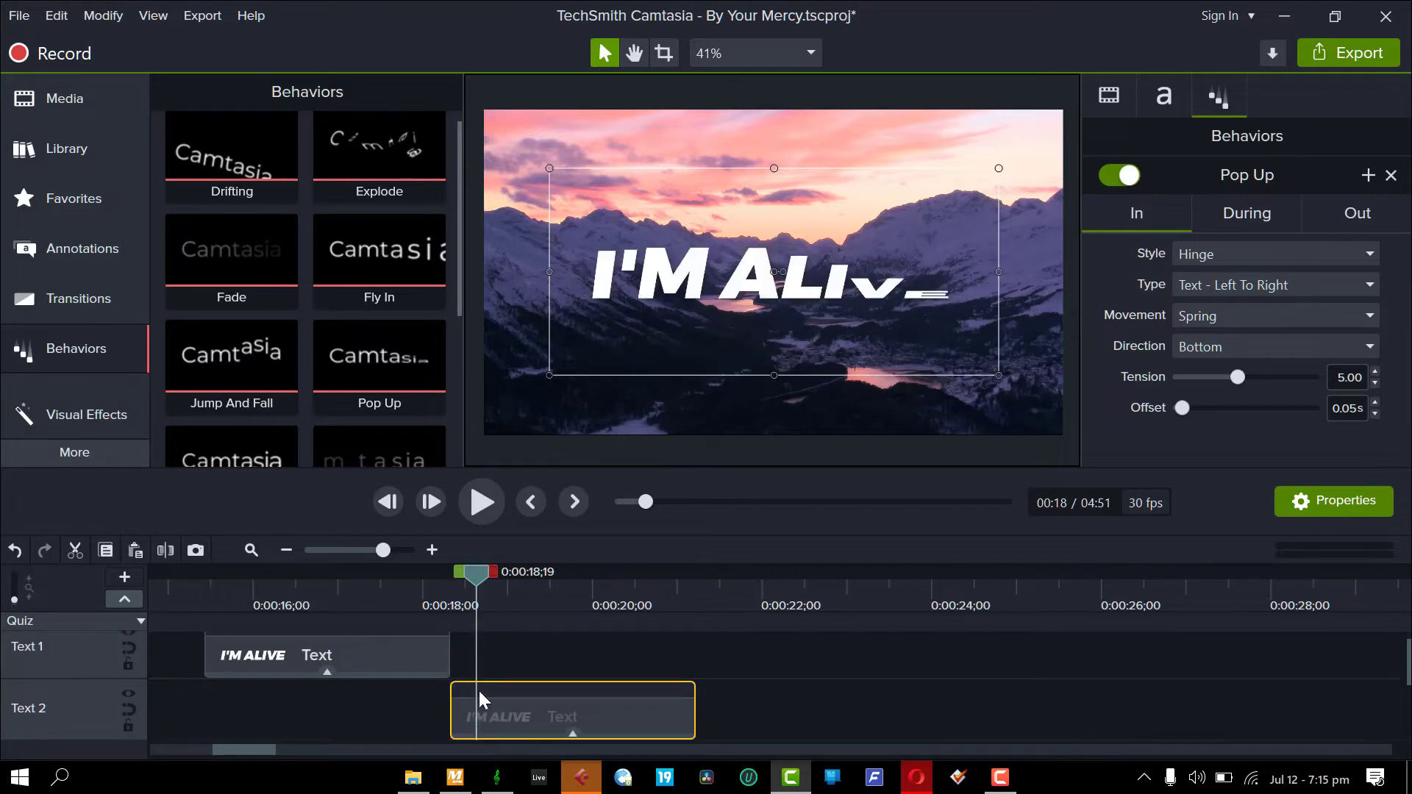
{"action": "double_click", "coordinate": [682, 289]}
Reword the copied lyric to BECAUSE OF YOU LORD and preview it from about 0:00:16
{"action": "type", "text": "BE"}
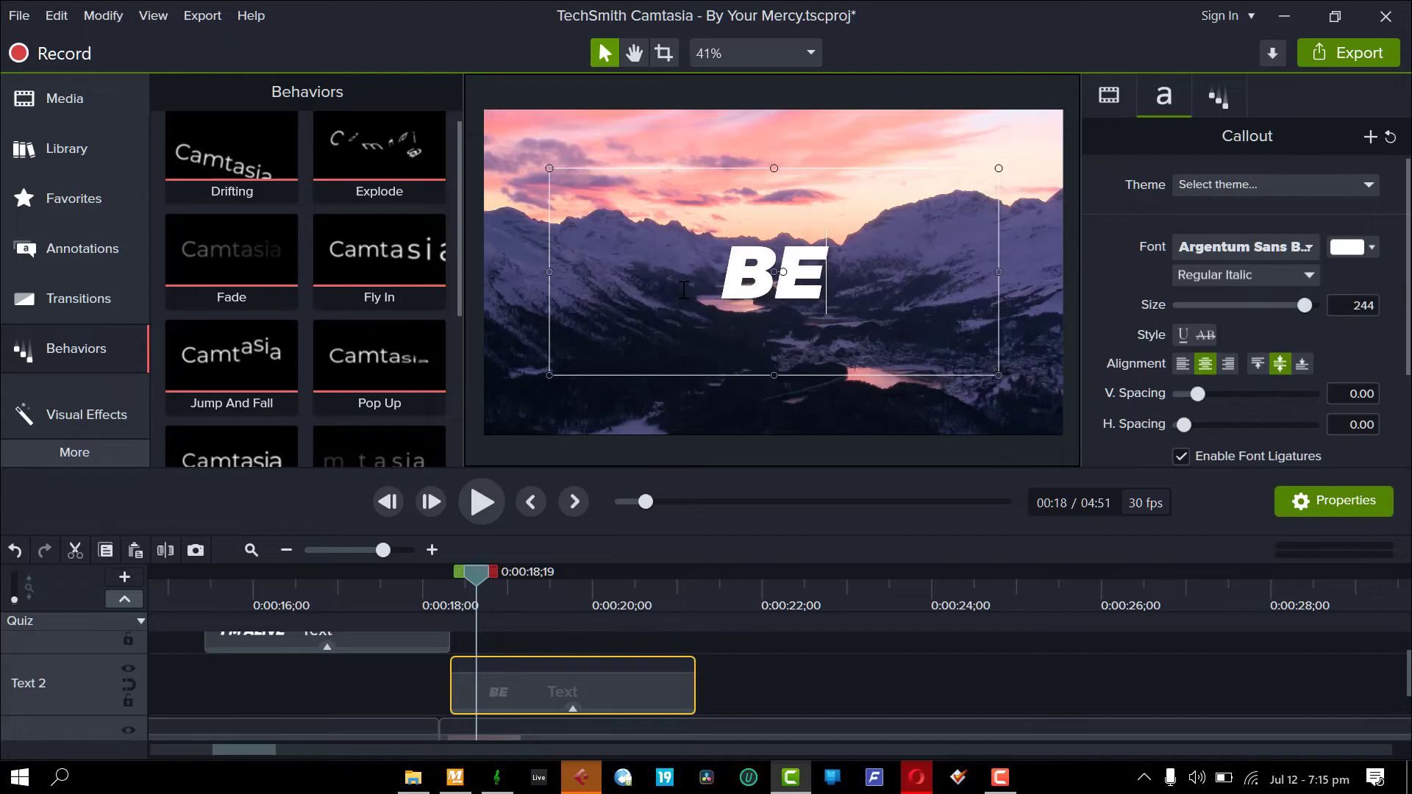
{"action": "type", "text": "CAUSE OF YOU"}
{"action": "left_click", "coordinate": [191, 590]}
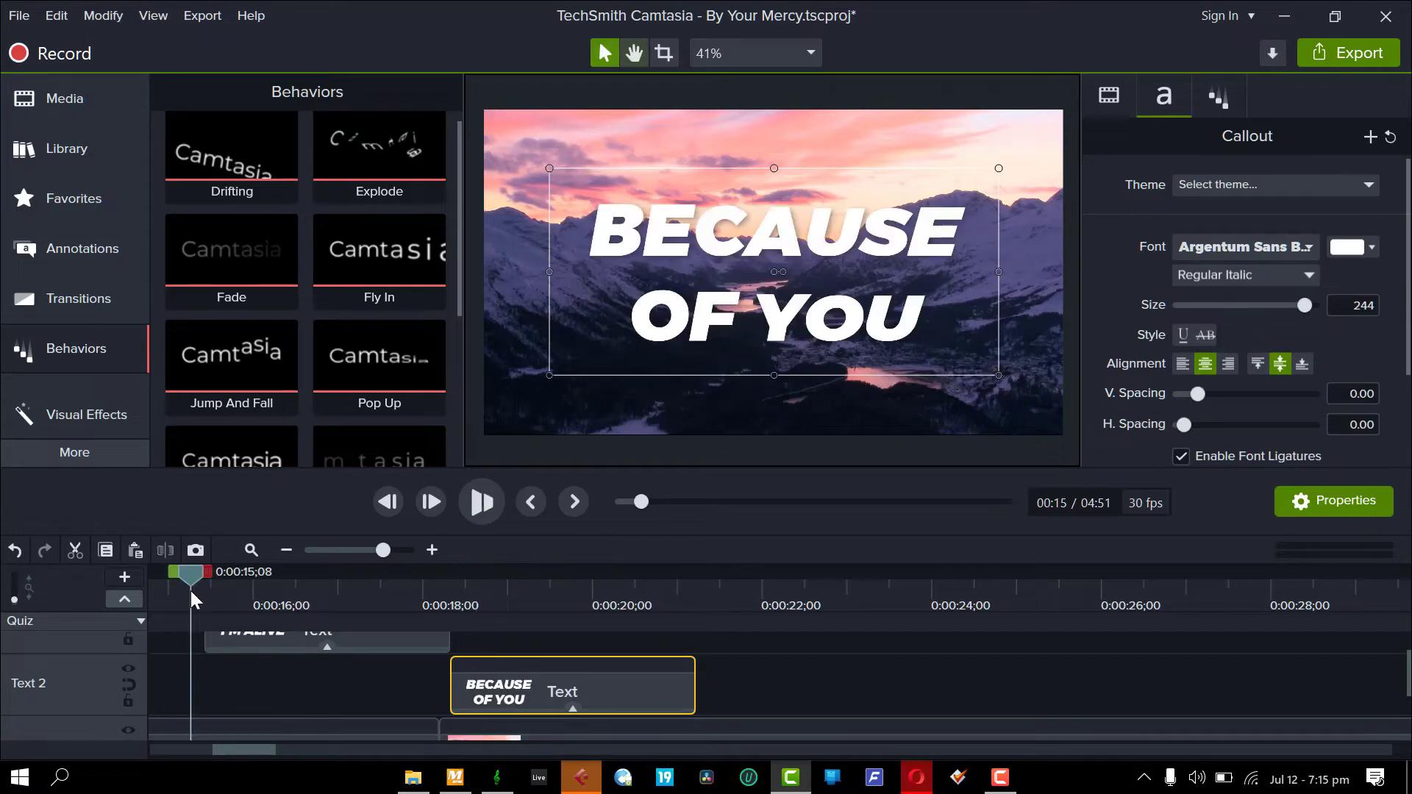
{"action": "key", "text": "space"}
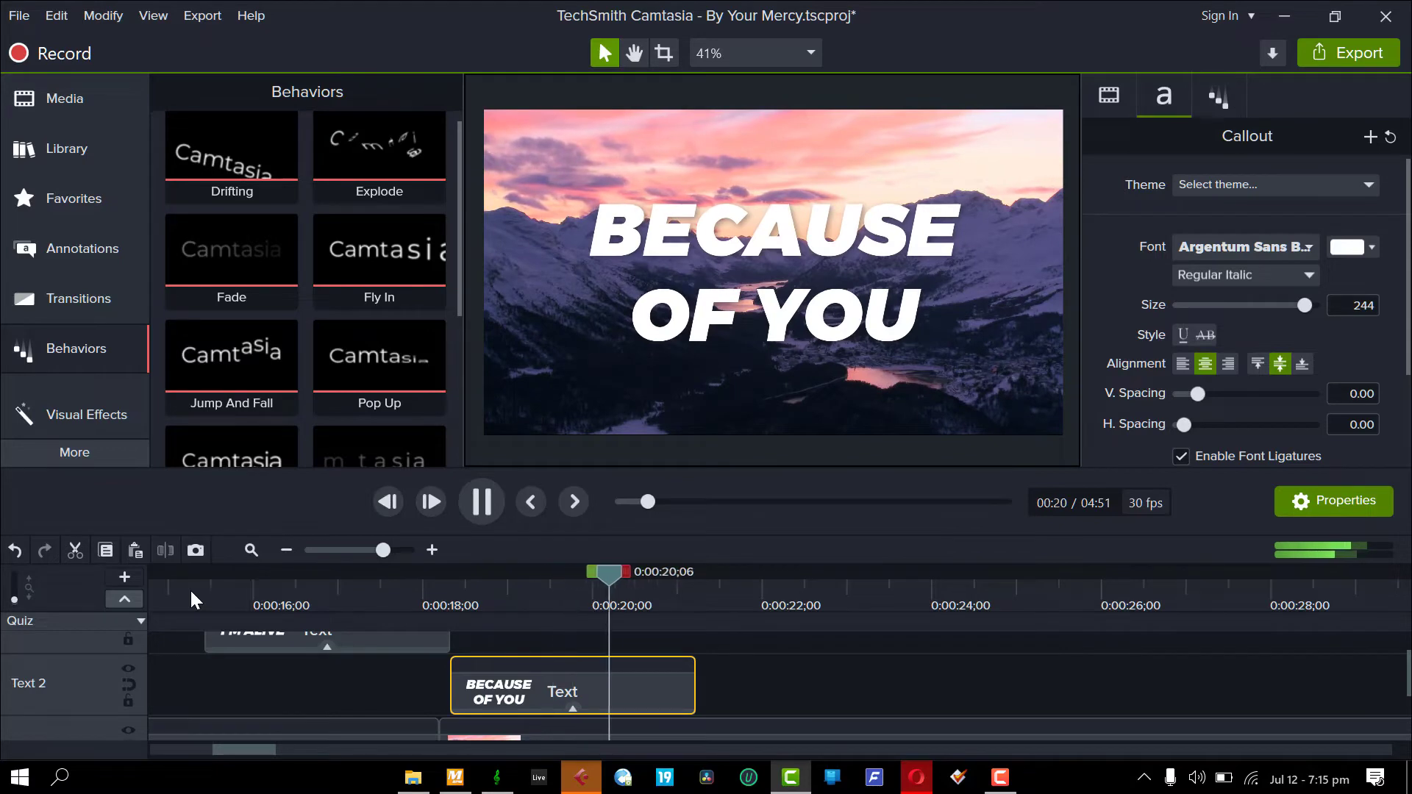
{"action": "key", "text": "space"}
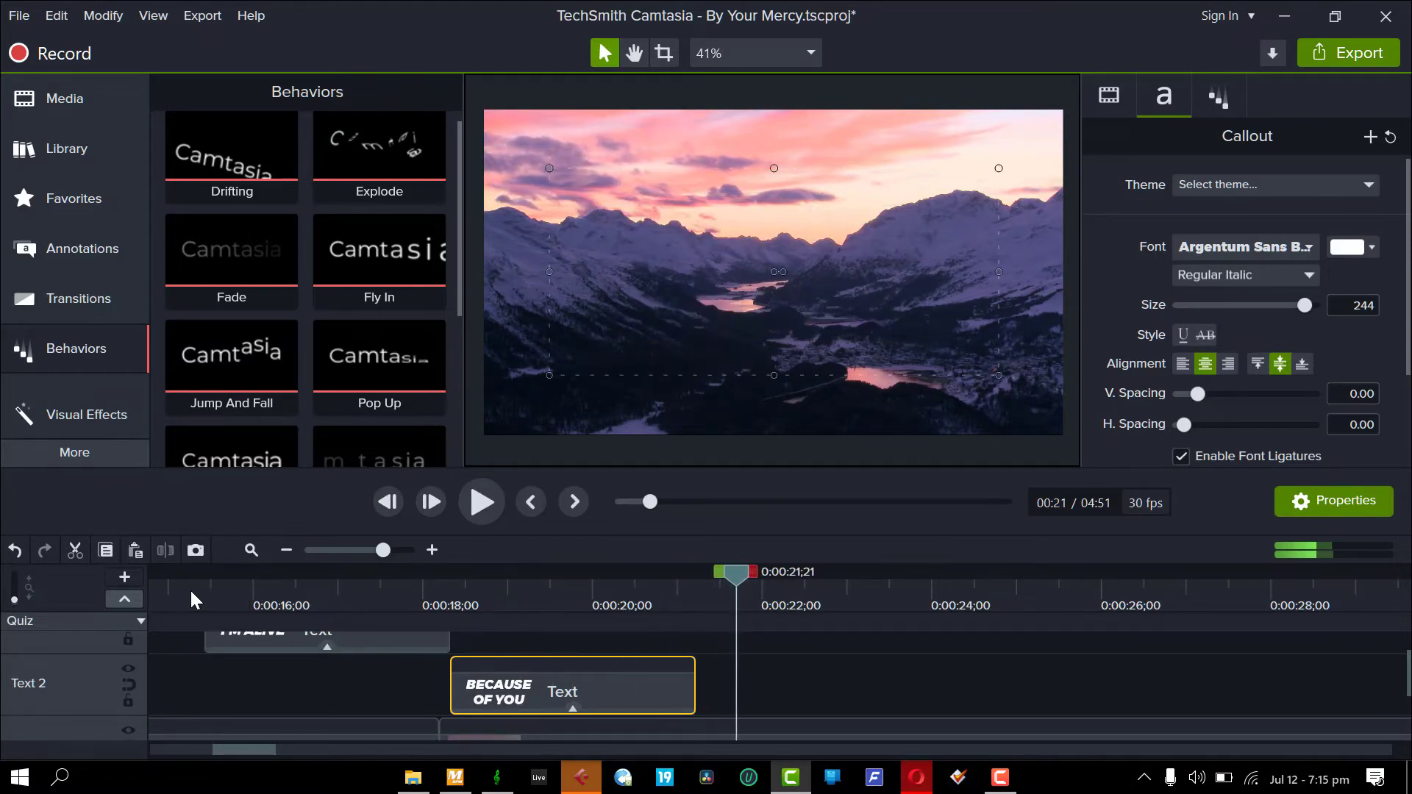
Lengthen the BECAUSE OF YOU clip to the playhead and replay the transition between lyrics
{"action": "left_click_drag", "start_coordinate": [695, 691], "coordinate": [767, 705]}
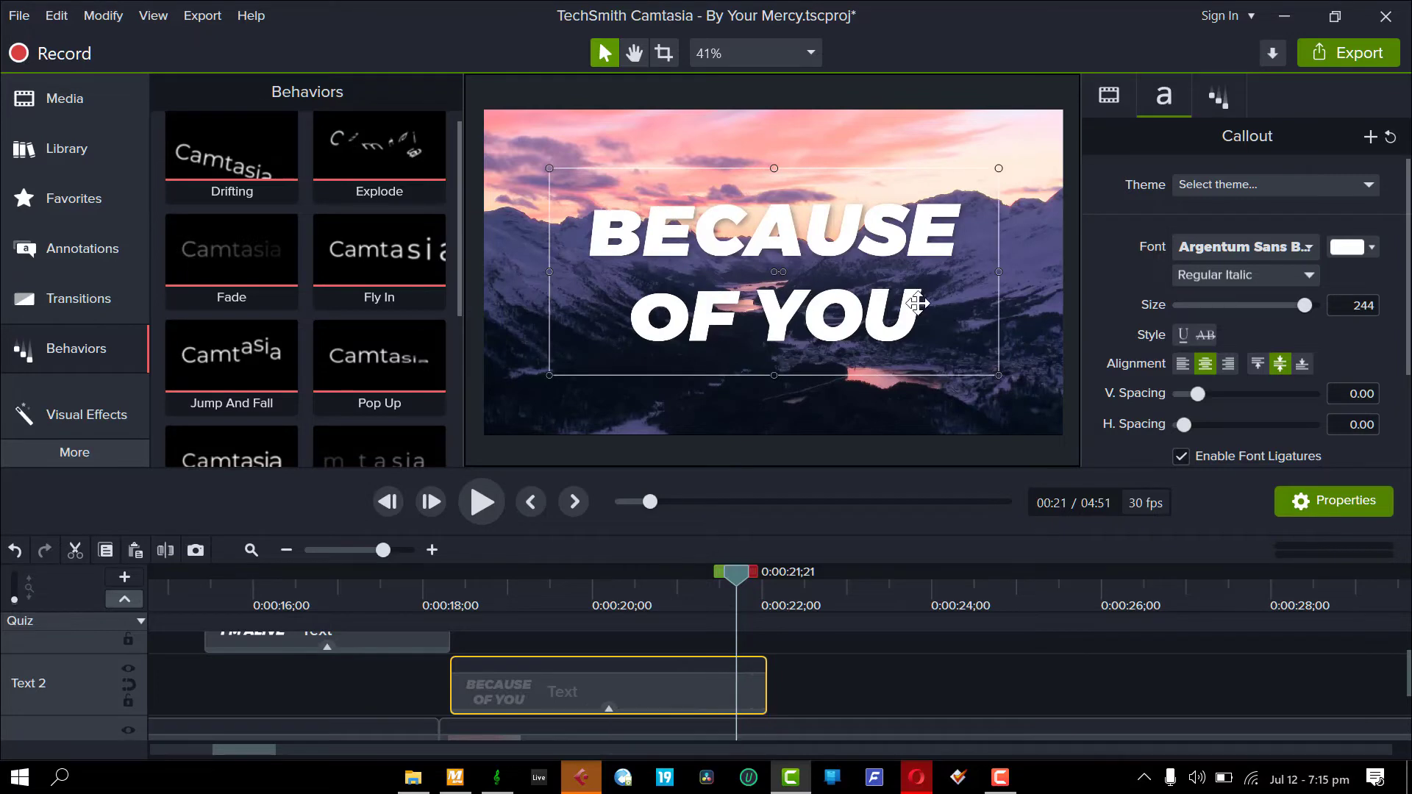
{"action": "left_click", "coordinate": [425, 589]}
{"action": "key", "text": "space"}
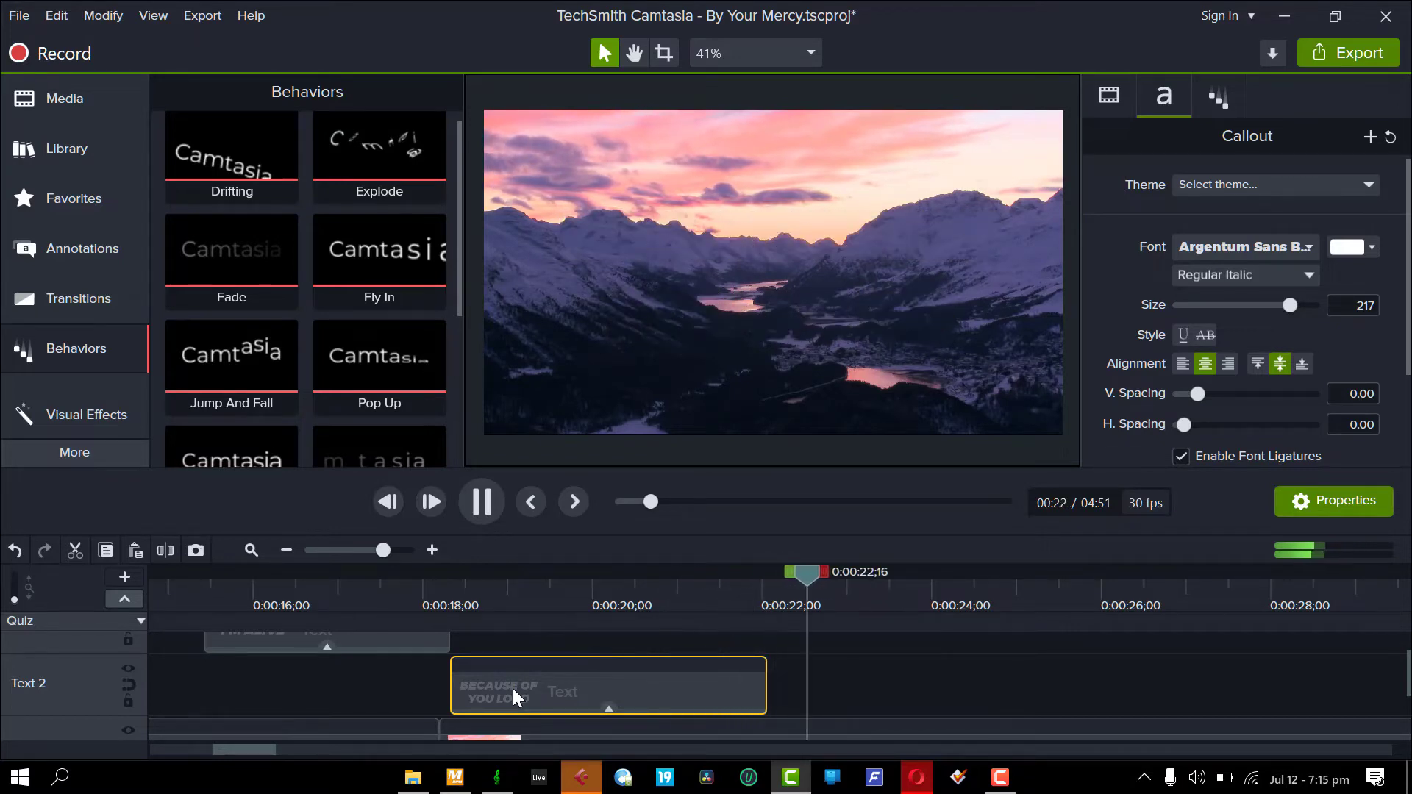
Paste another lyric clip at the playhead as I AM SAVED and preview it around 0:00:22
{"action": "key", "text": "space"}
{"action": "key", "text": "ctrl+v"}
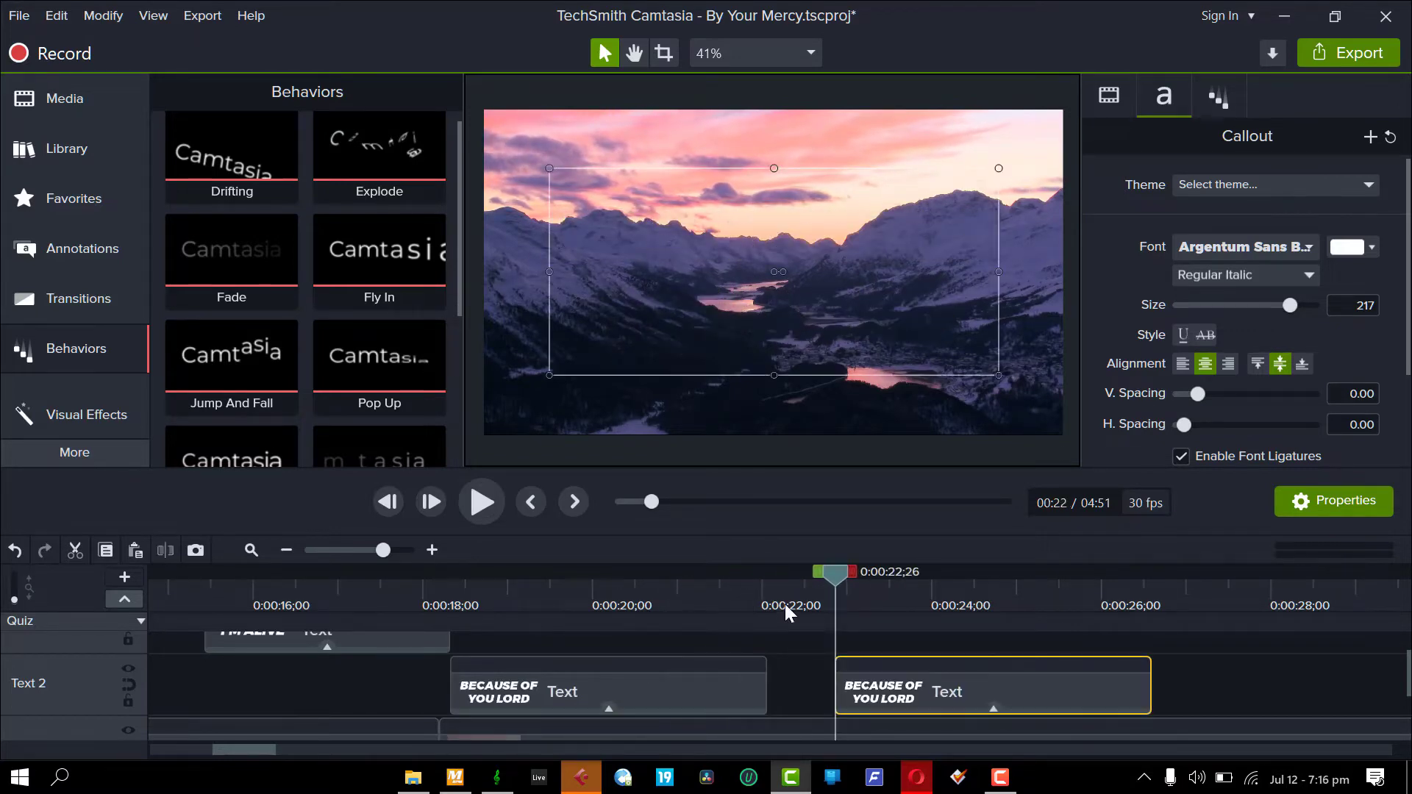
{"action": "key", "text": "space"}
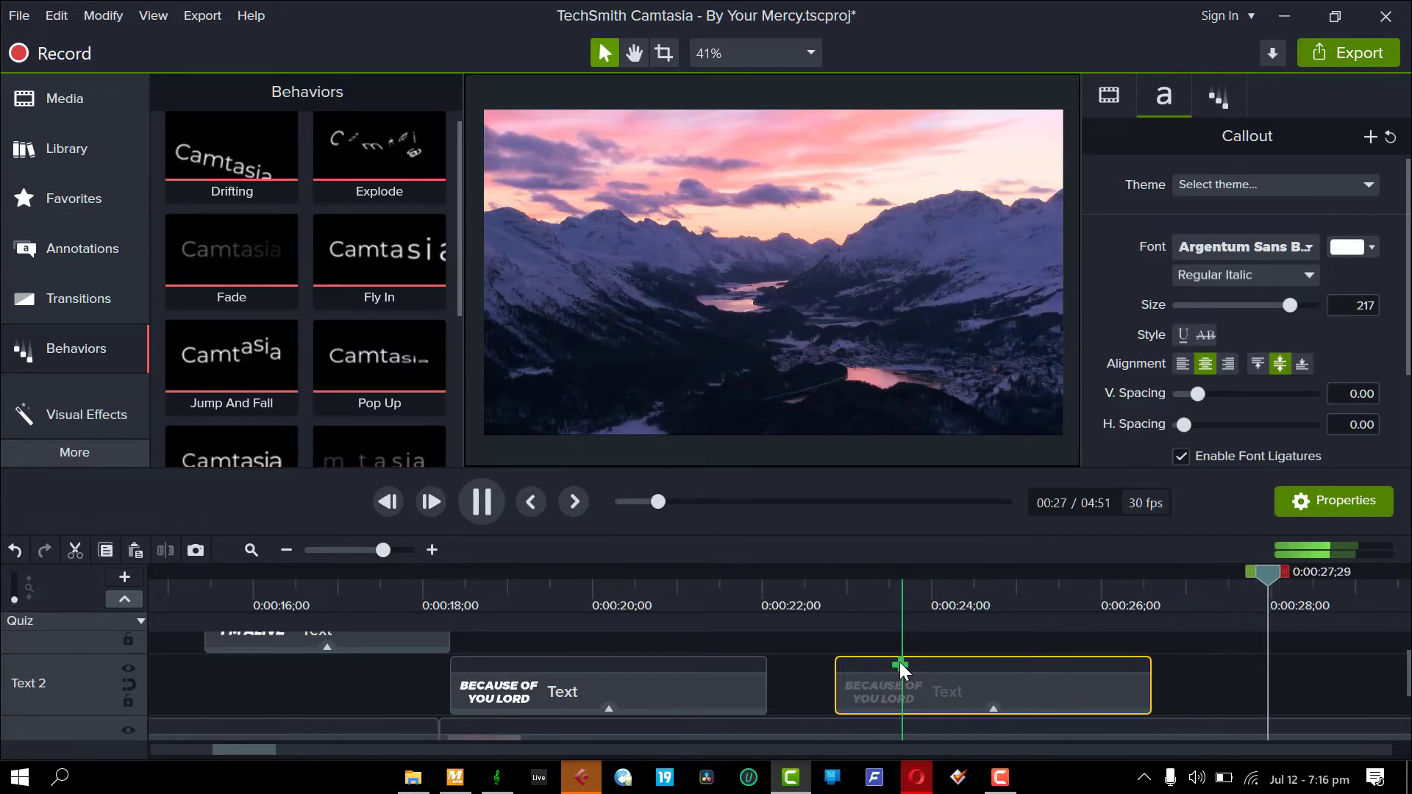
{"action": "key", "text": "space"}
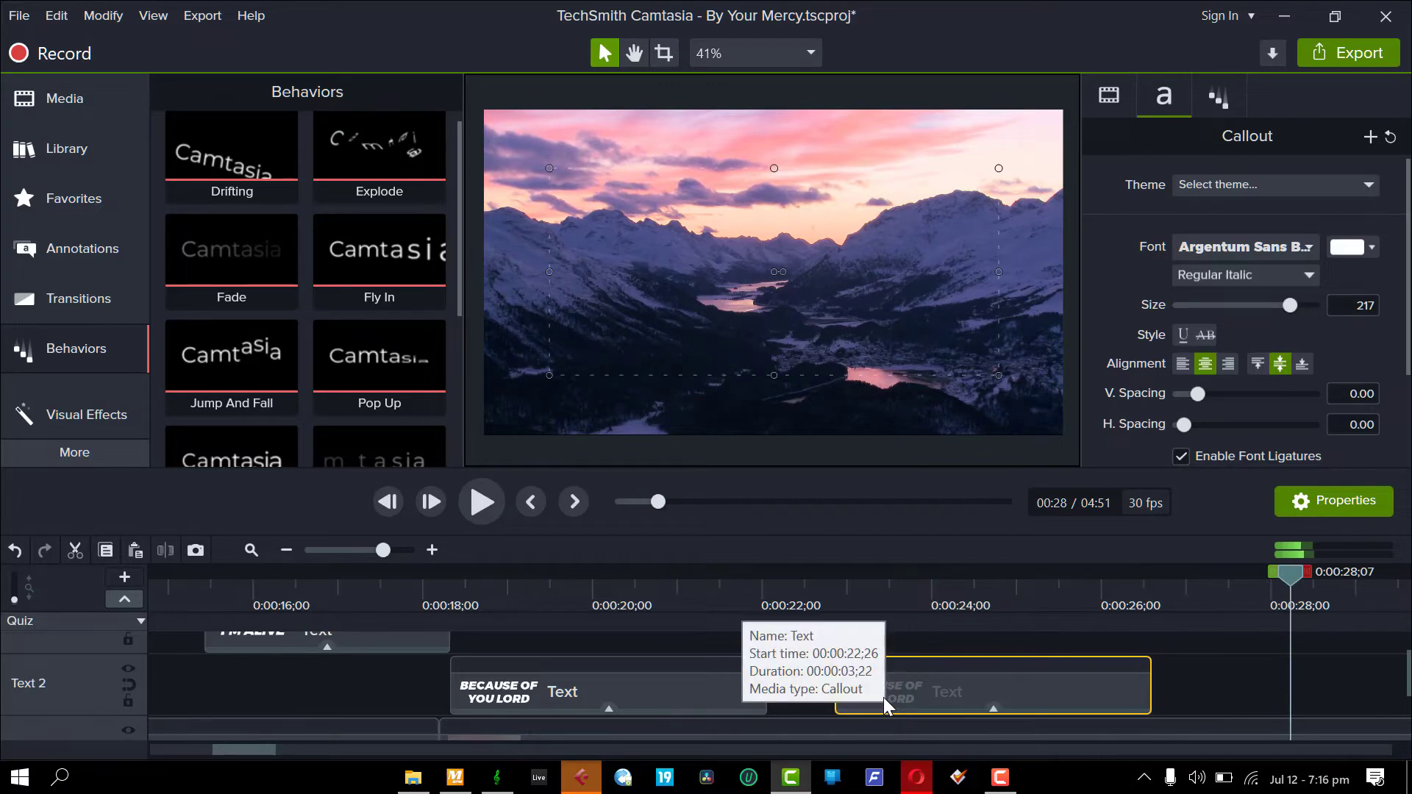
{"action": "left_click", "coordinate": [931, 588]}
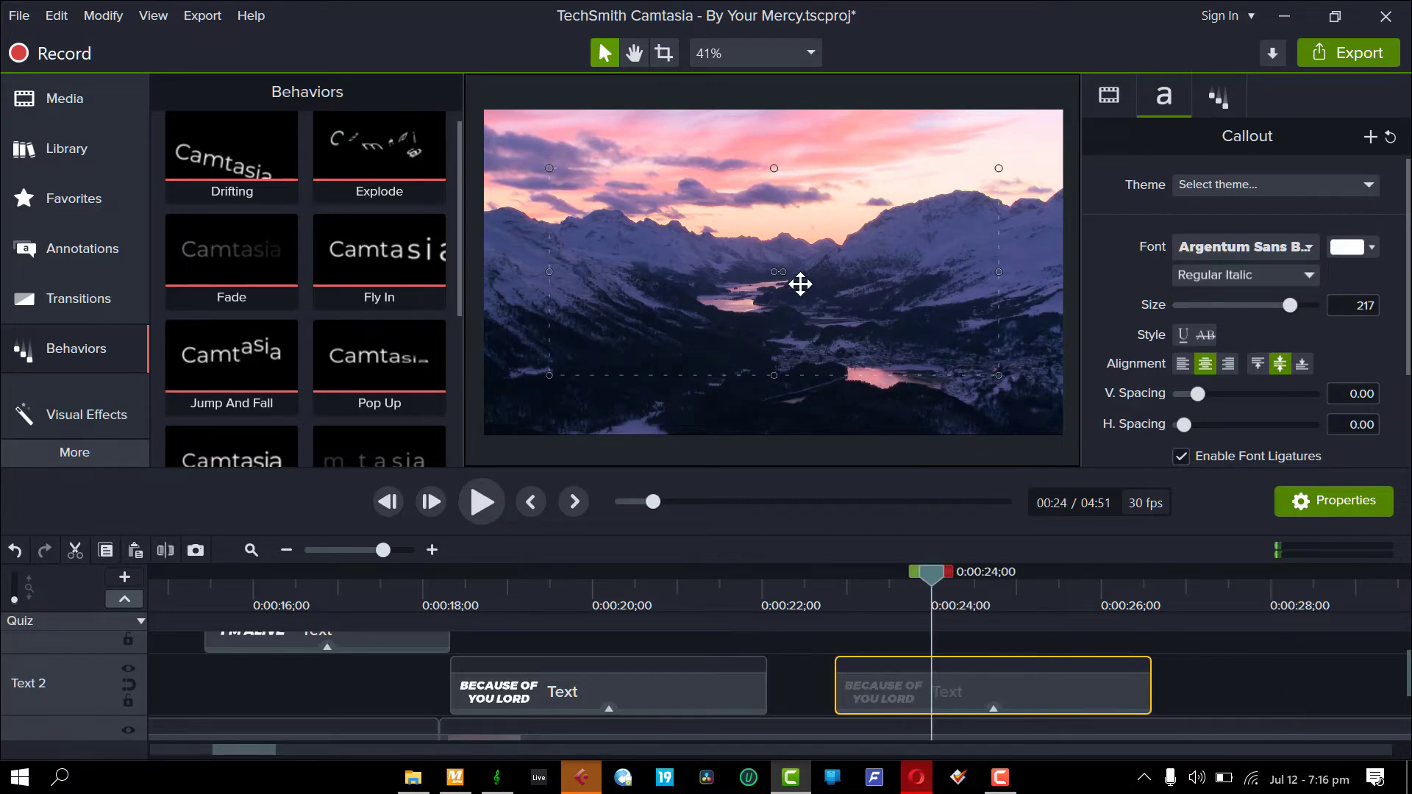
{"action": "left_click", "coordinate": [827, 598]}
{"action": "key", "text": "space"}
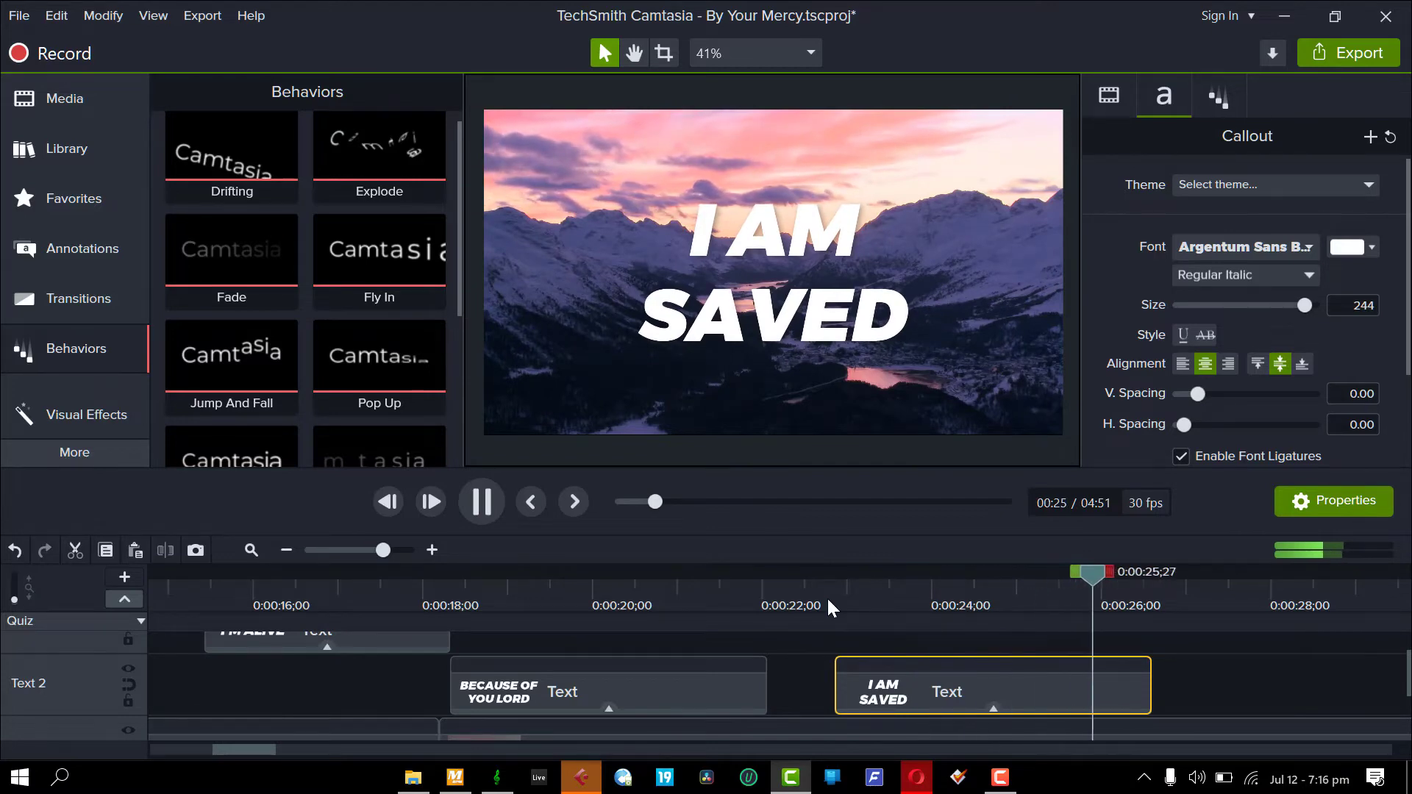
{"action": "left_click", "coordinate": [919, 345]}
Retype the new Text 1 callout as 'BECAUSE OF YOU' and preview the transition into it
{"action": "double_click", "coordinate": [865, 327]}
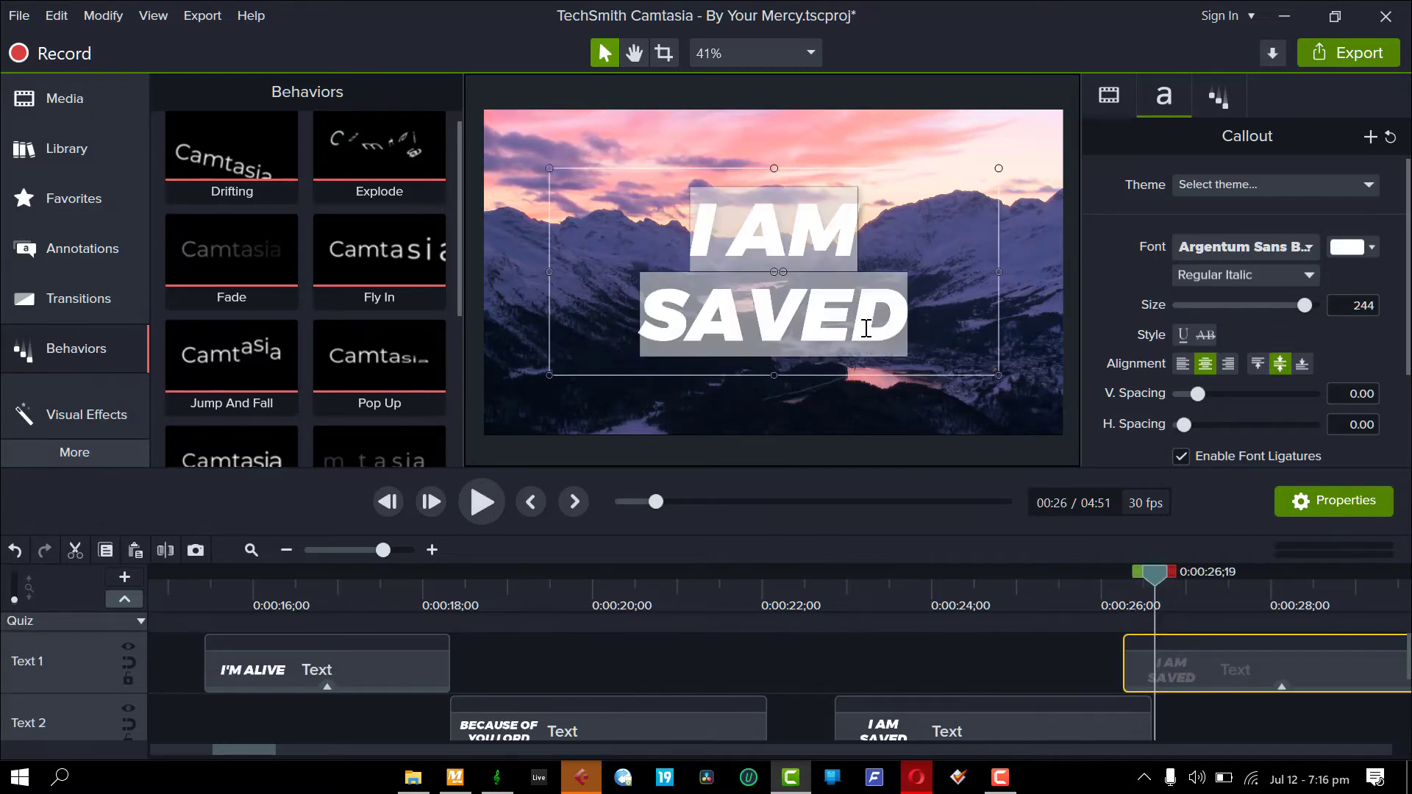
{"action": "type", "text": "BEC"}
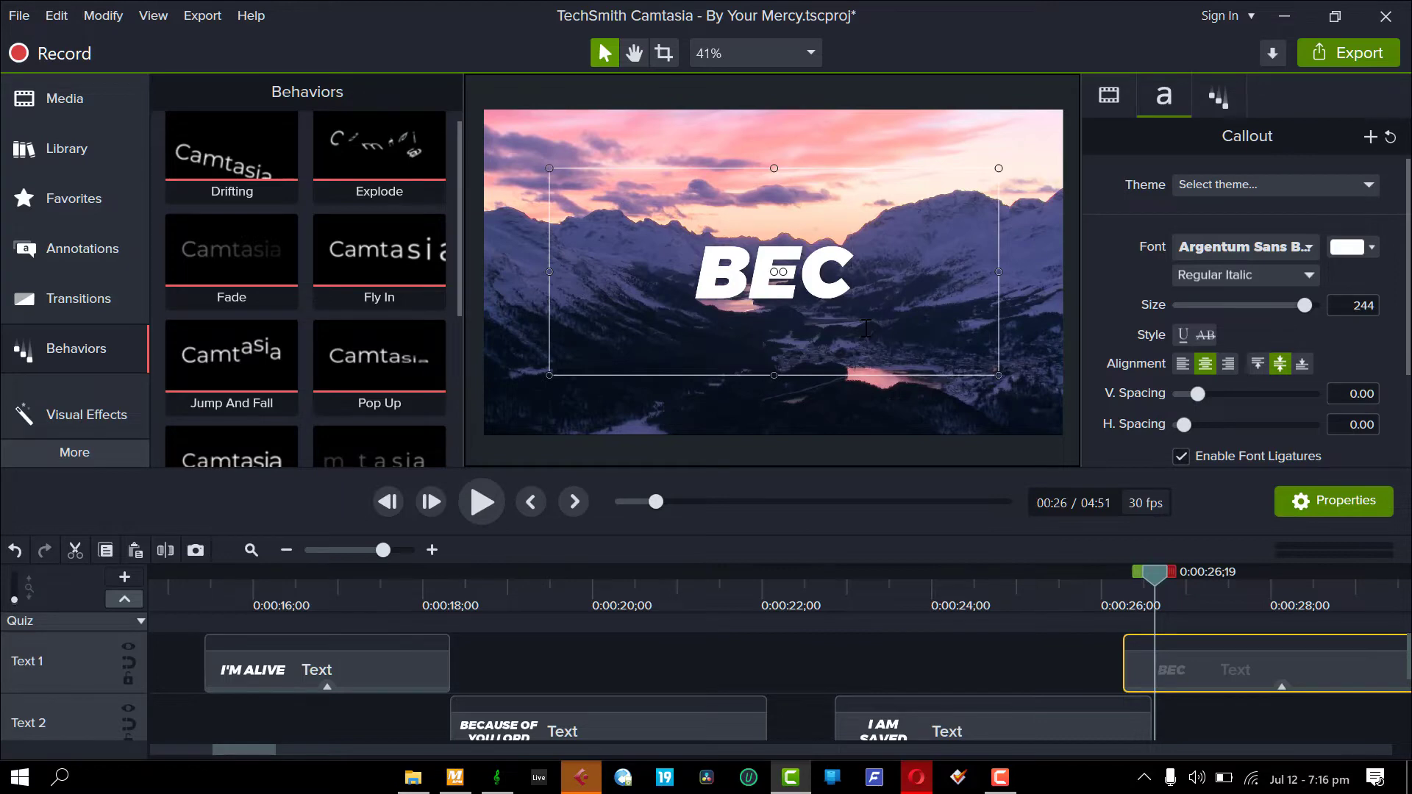
{"action": "type", "text": "AUSE"}
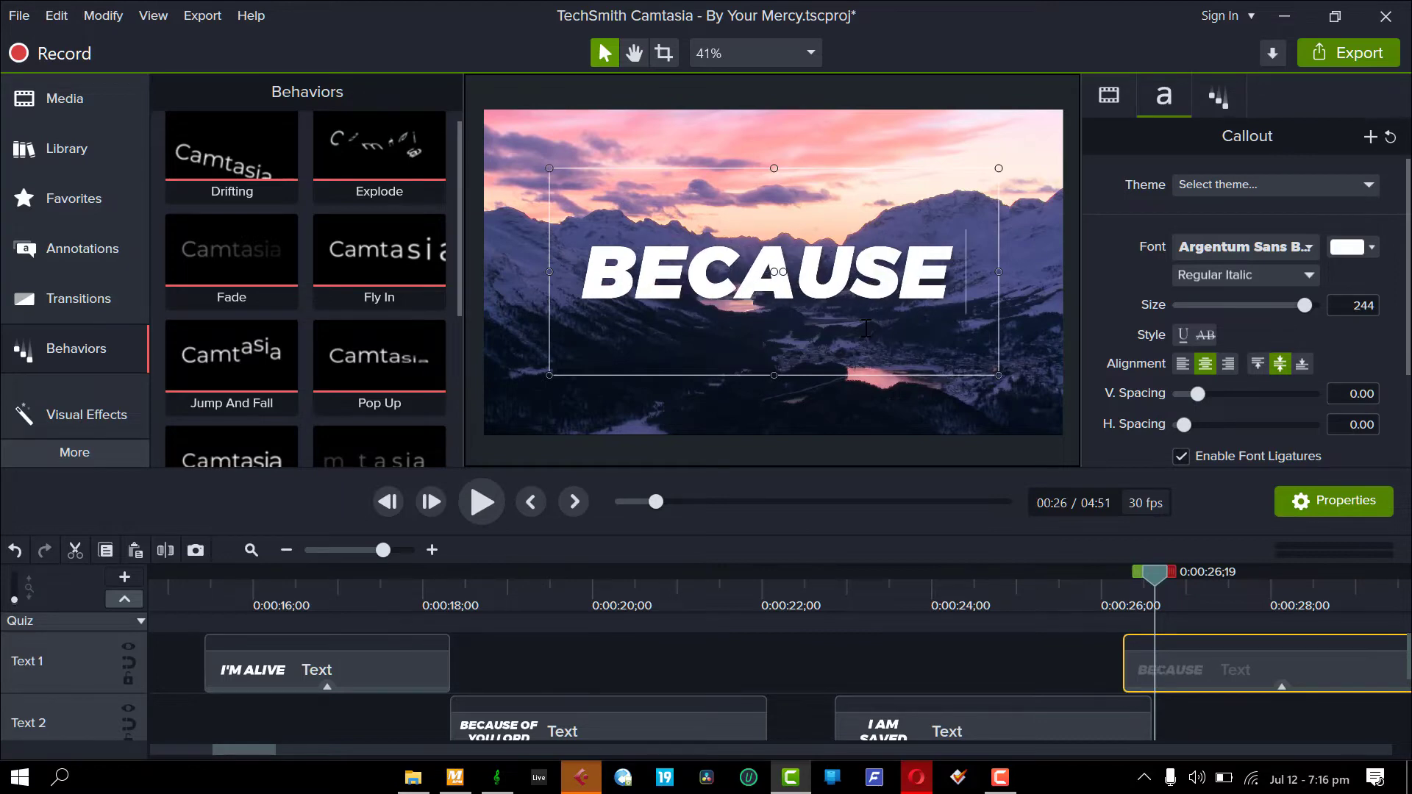
{"action": "type", "text": " OF YOU"}
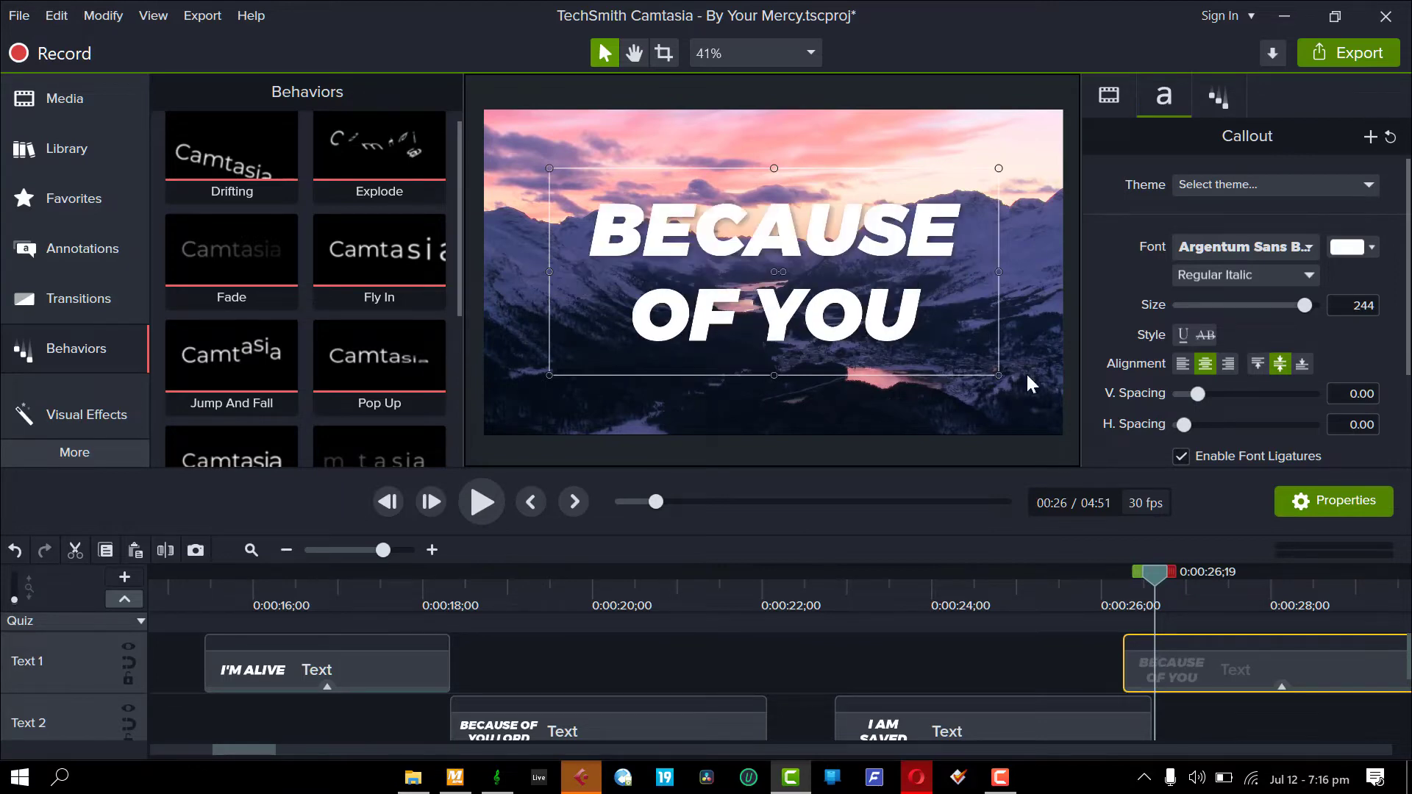
{"action": "left_click", "coordinate": [1048, 589]}
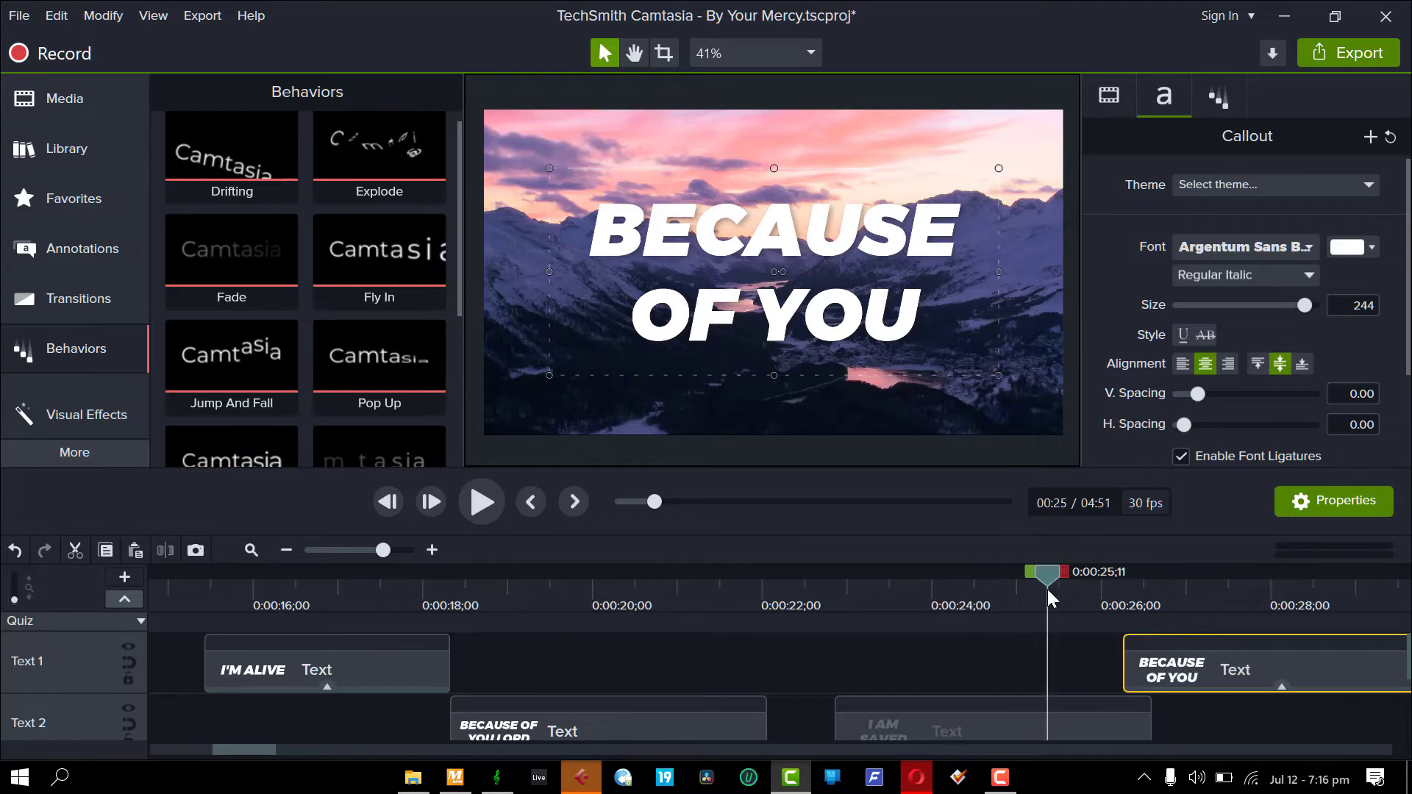
{"action": "key", "text": "space"}
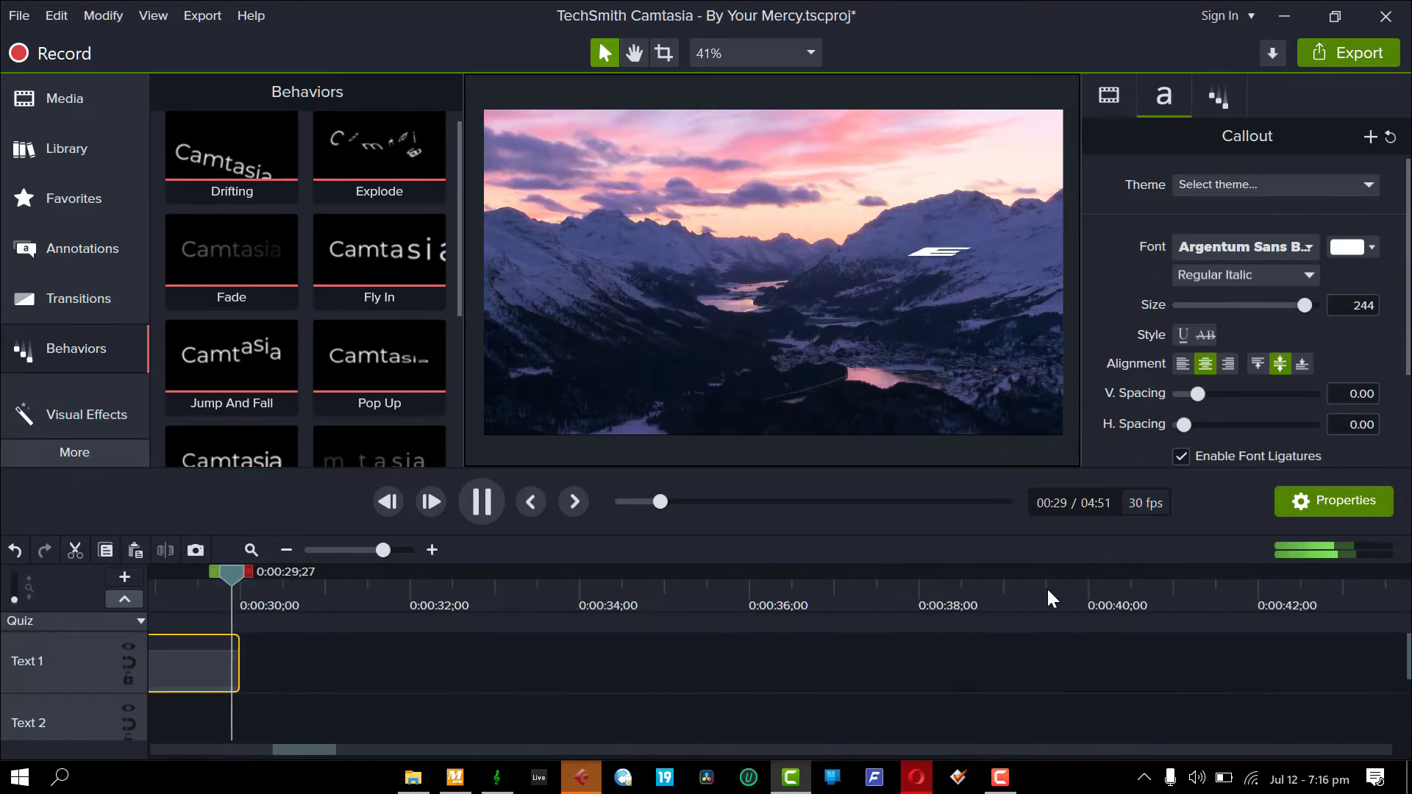
{"action": "left_click", "coordinate": [196, 592]}
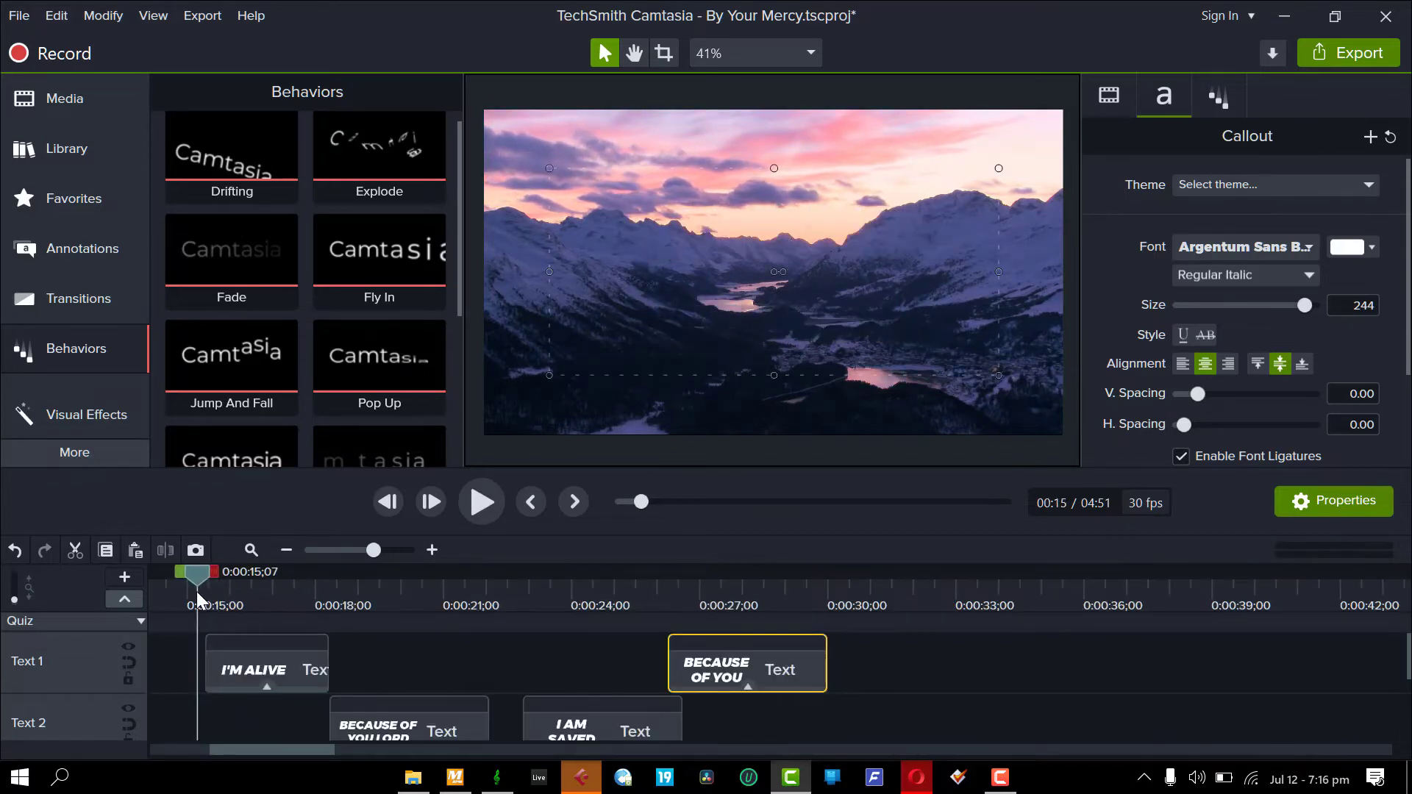
{"action": "key", "text": "space"}
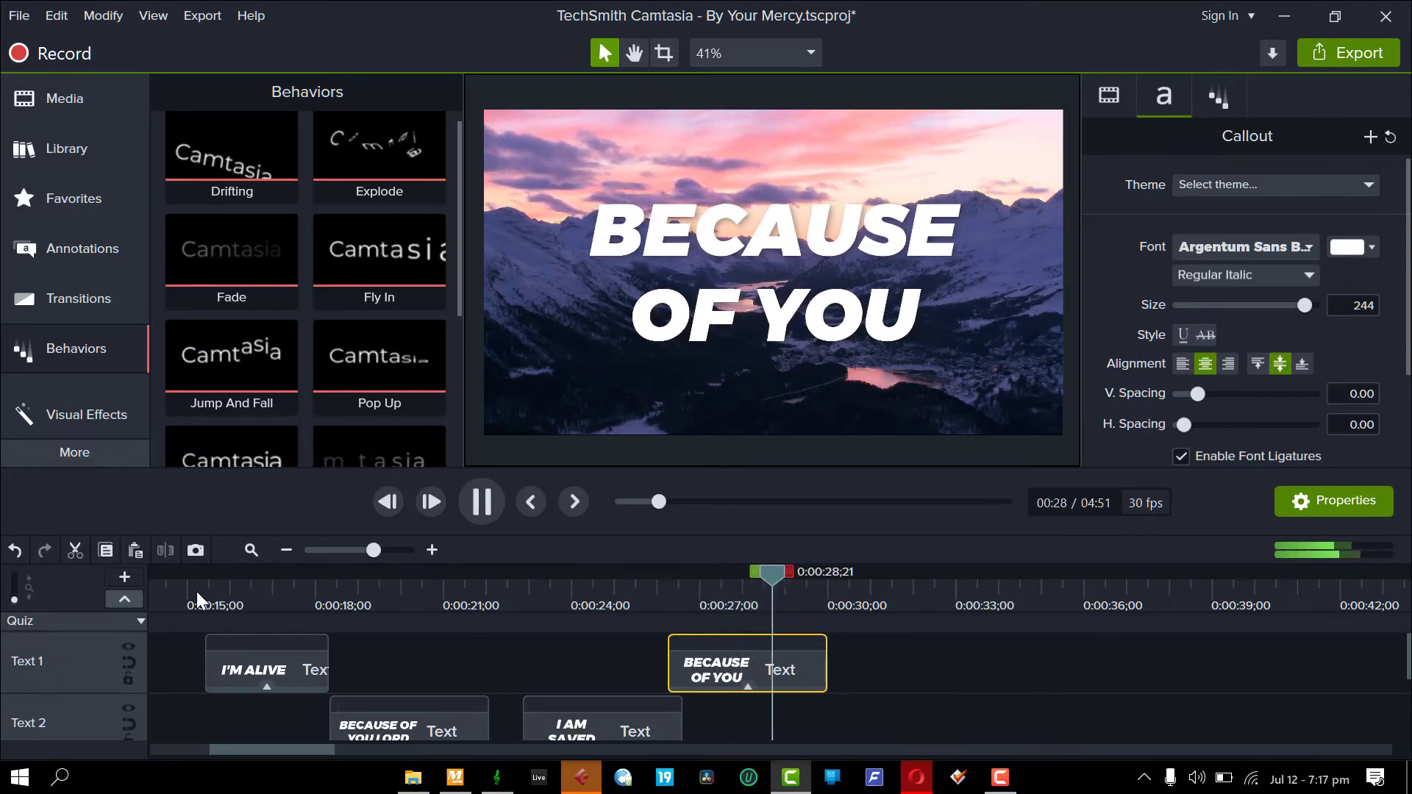
{"action": "key", "text": "space"}
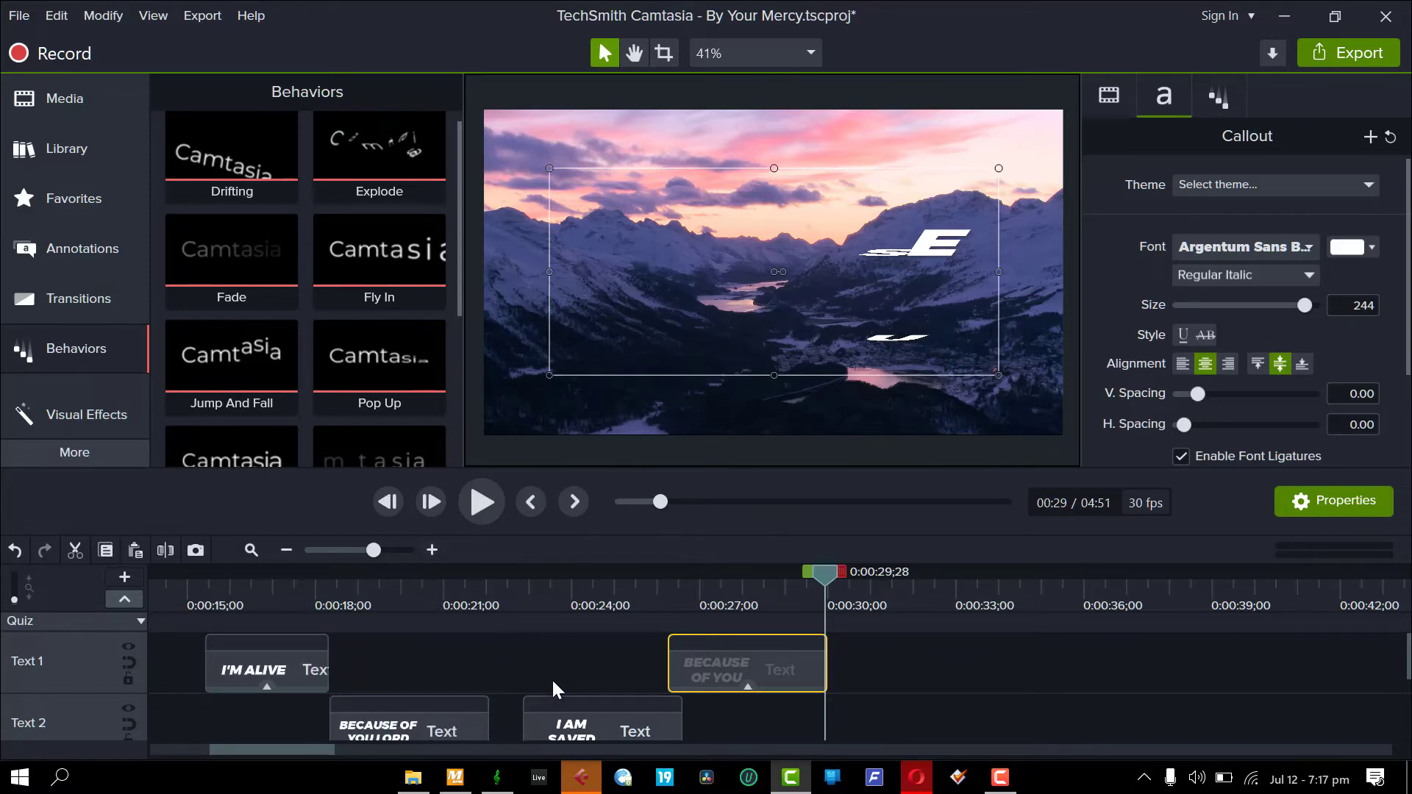
{"action": "left_click", "coordinate": [457, 594]}
{"action": "key", "text": "space"}
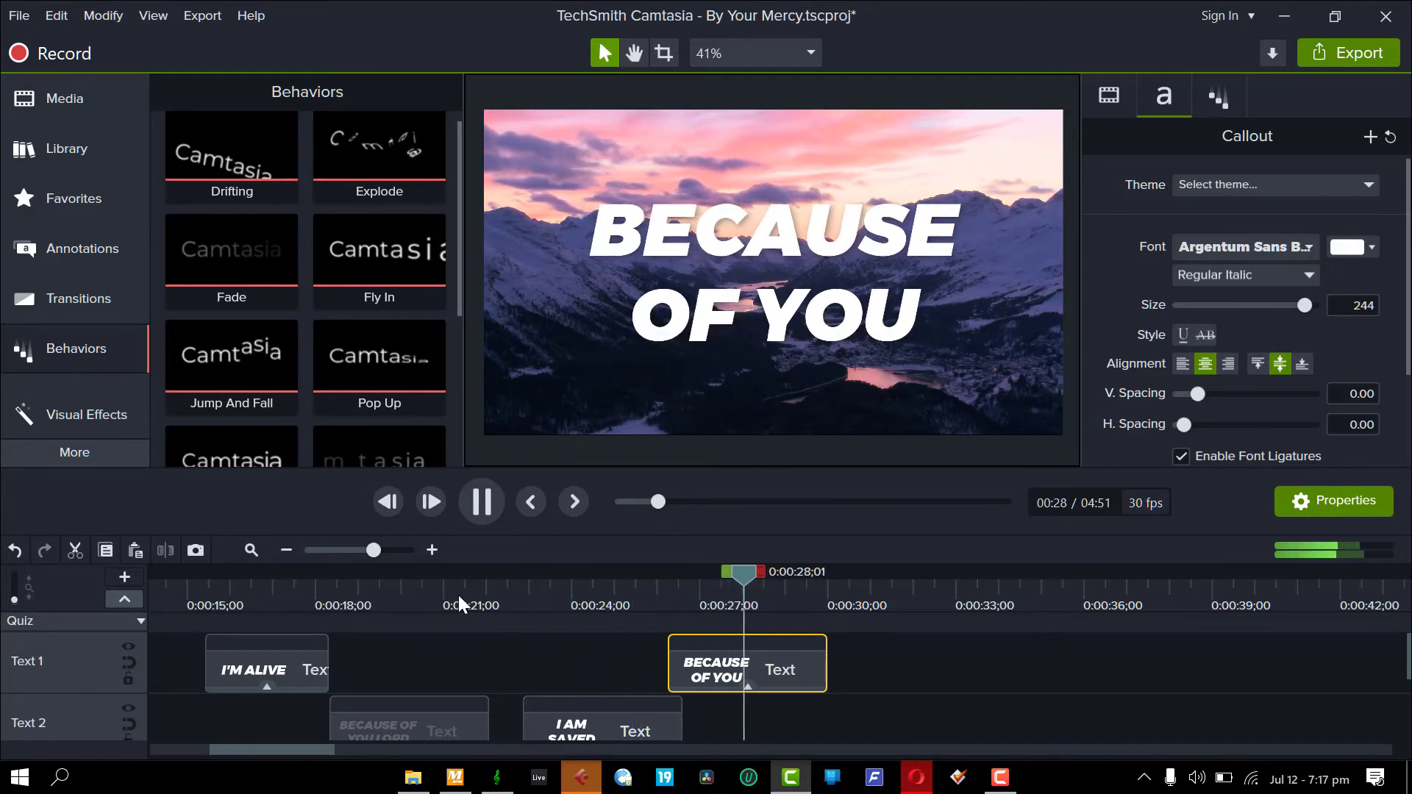
{"action": "key", "text": "space"}
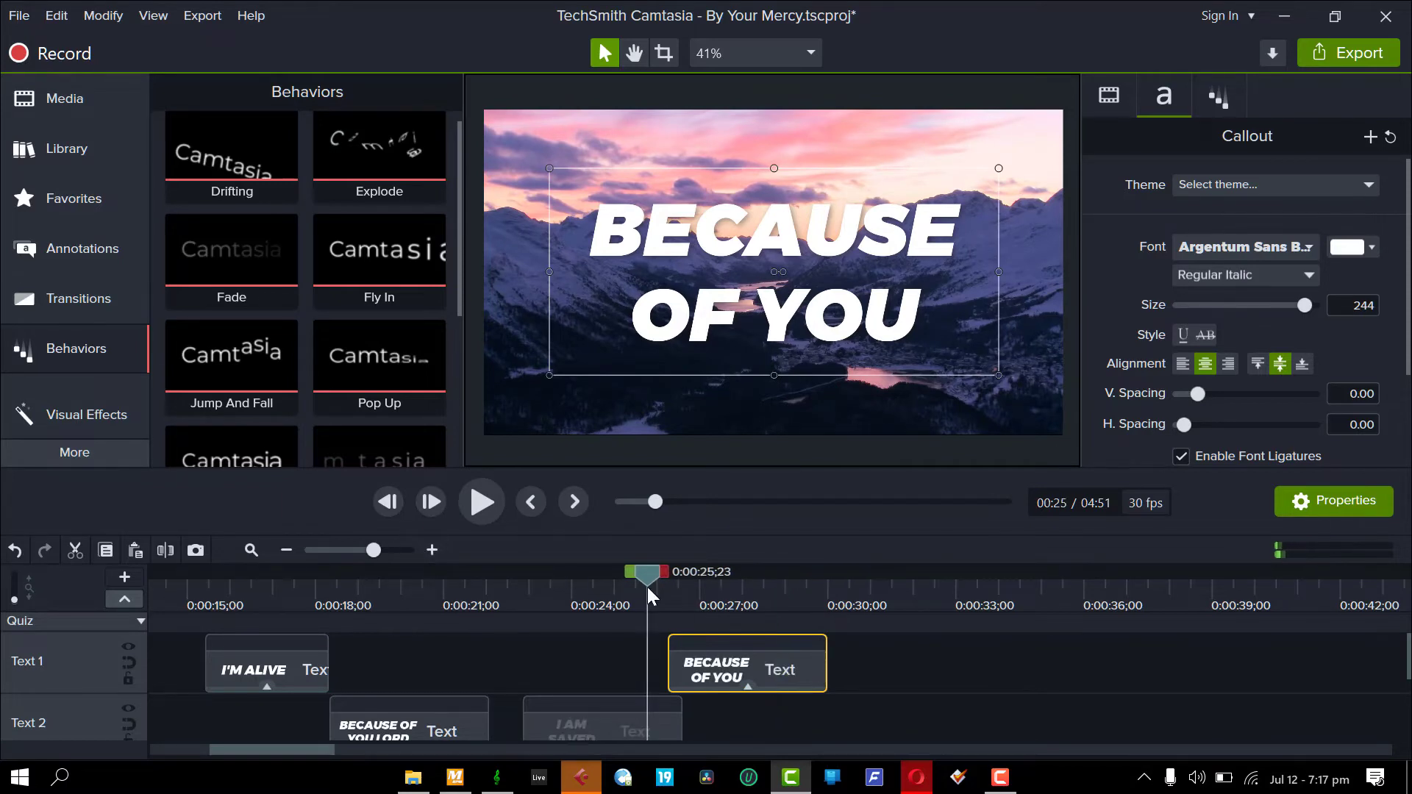
{"action": "left_click_drag", "start_coordinate": [648, 578], "coordinate": [677, 600]}
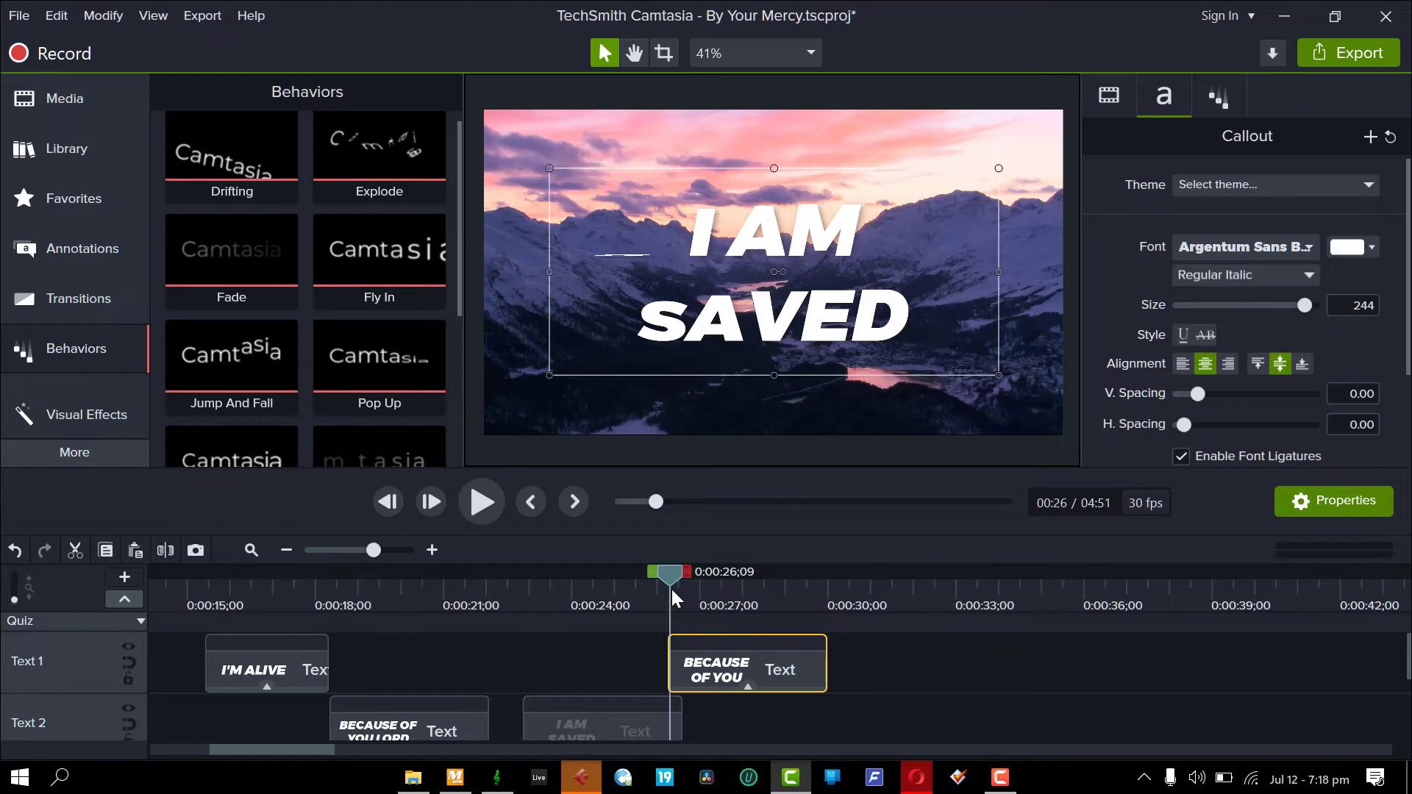
{"action": "key", "text": "space"}
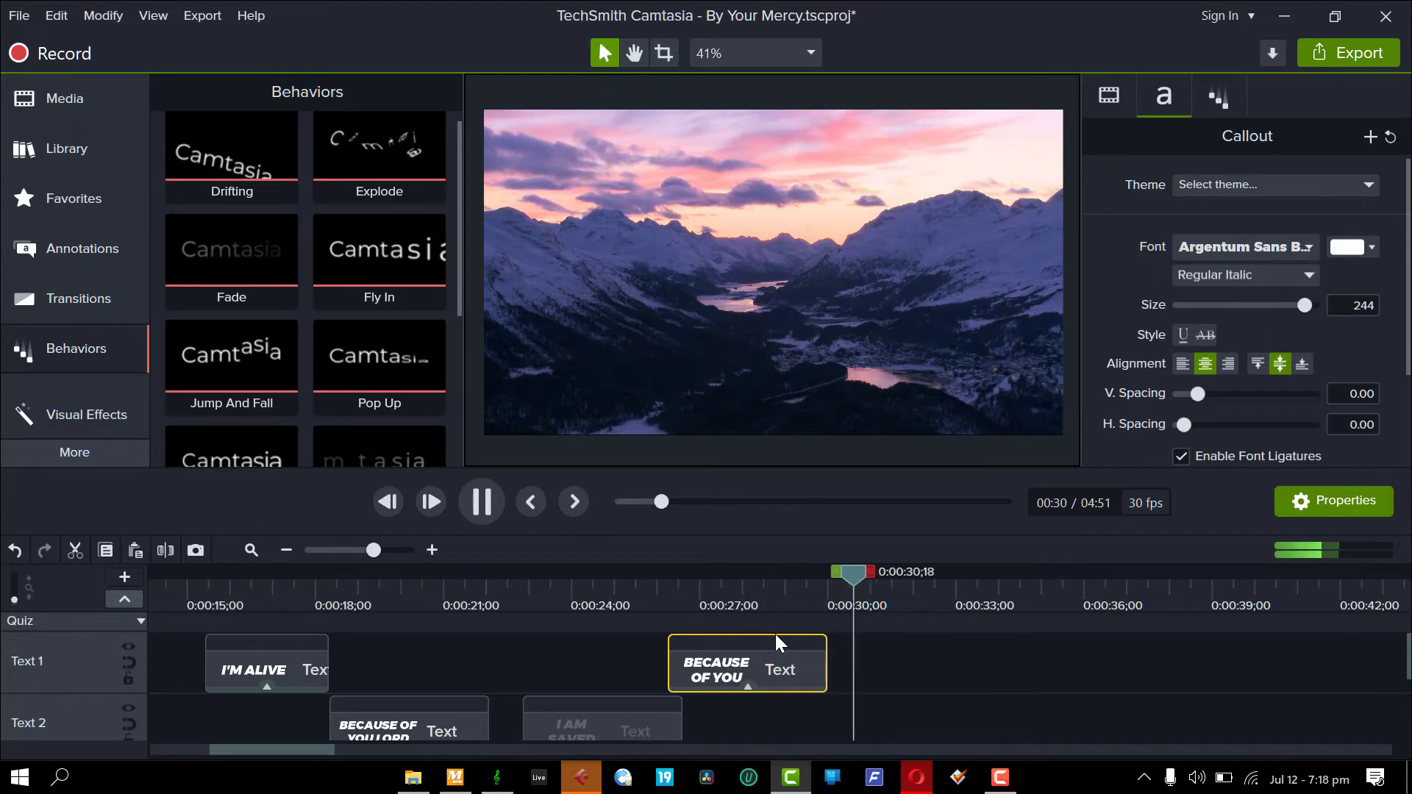
{"action": "key", "text": "space"}
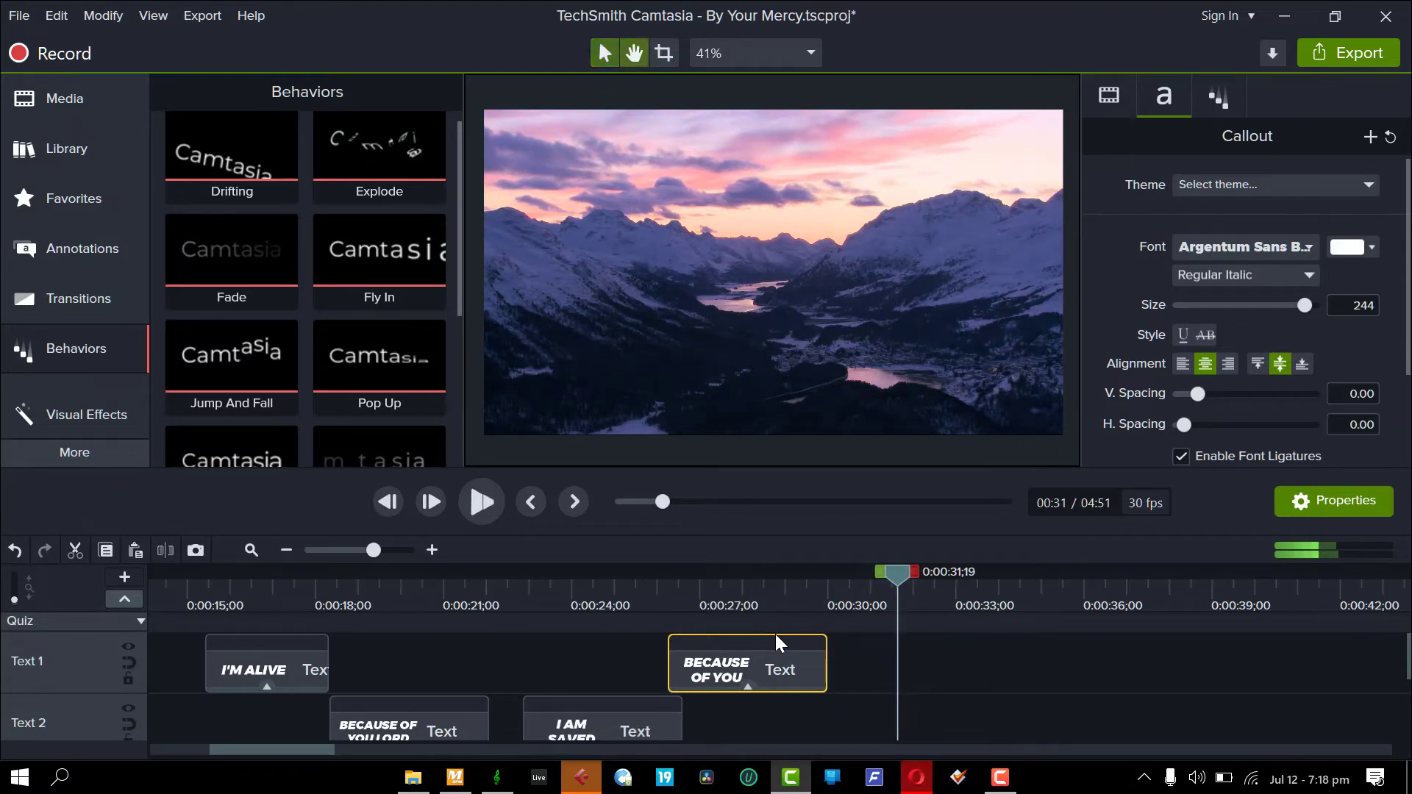
{"action": "key", "text": "space"}
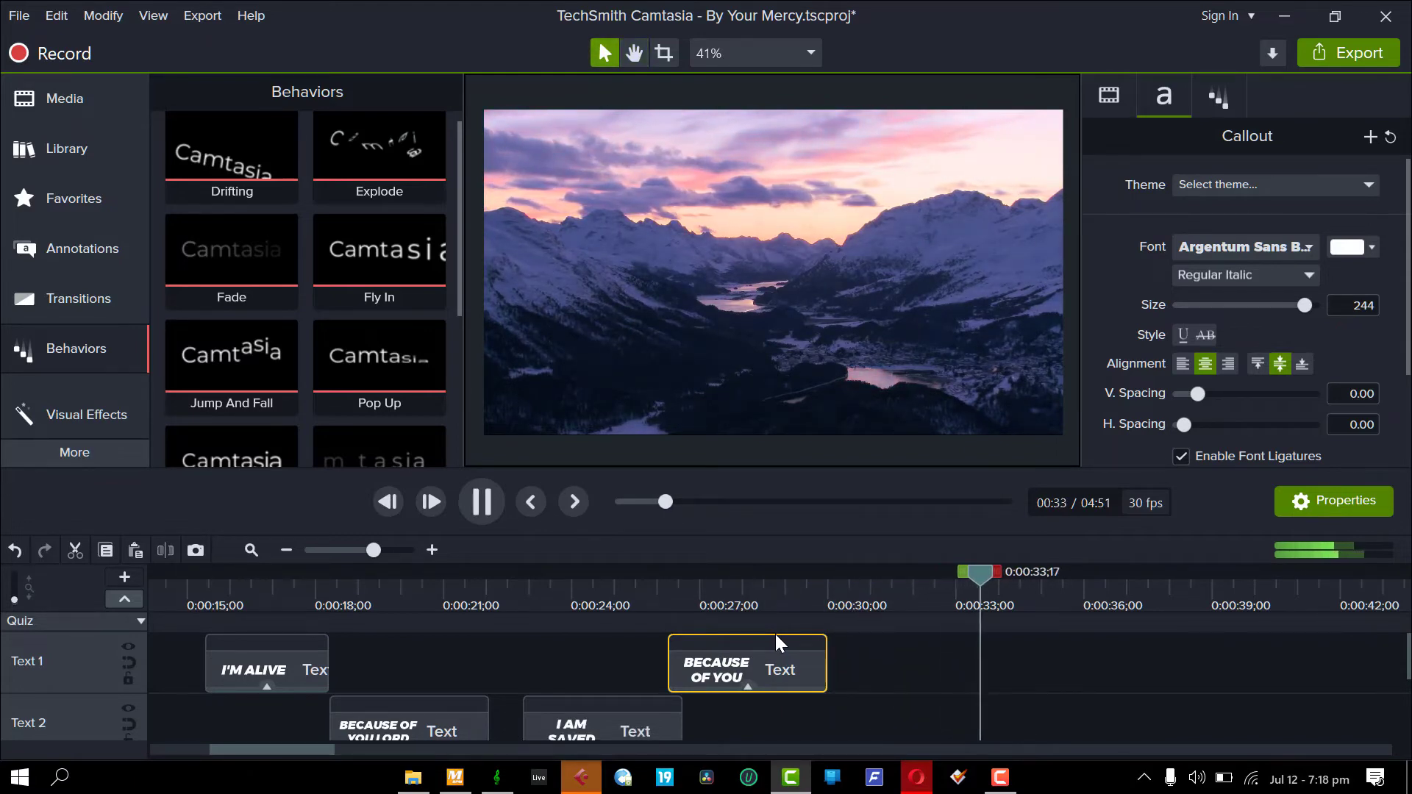
{"action": "key", "text": "space"}
{"action": "scroll", "coordinate": [452, 220], "scroll_direction": "up", "scroll_amount": 1}
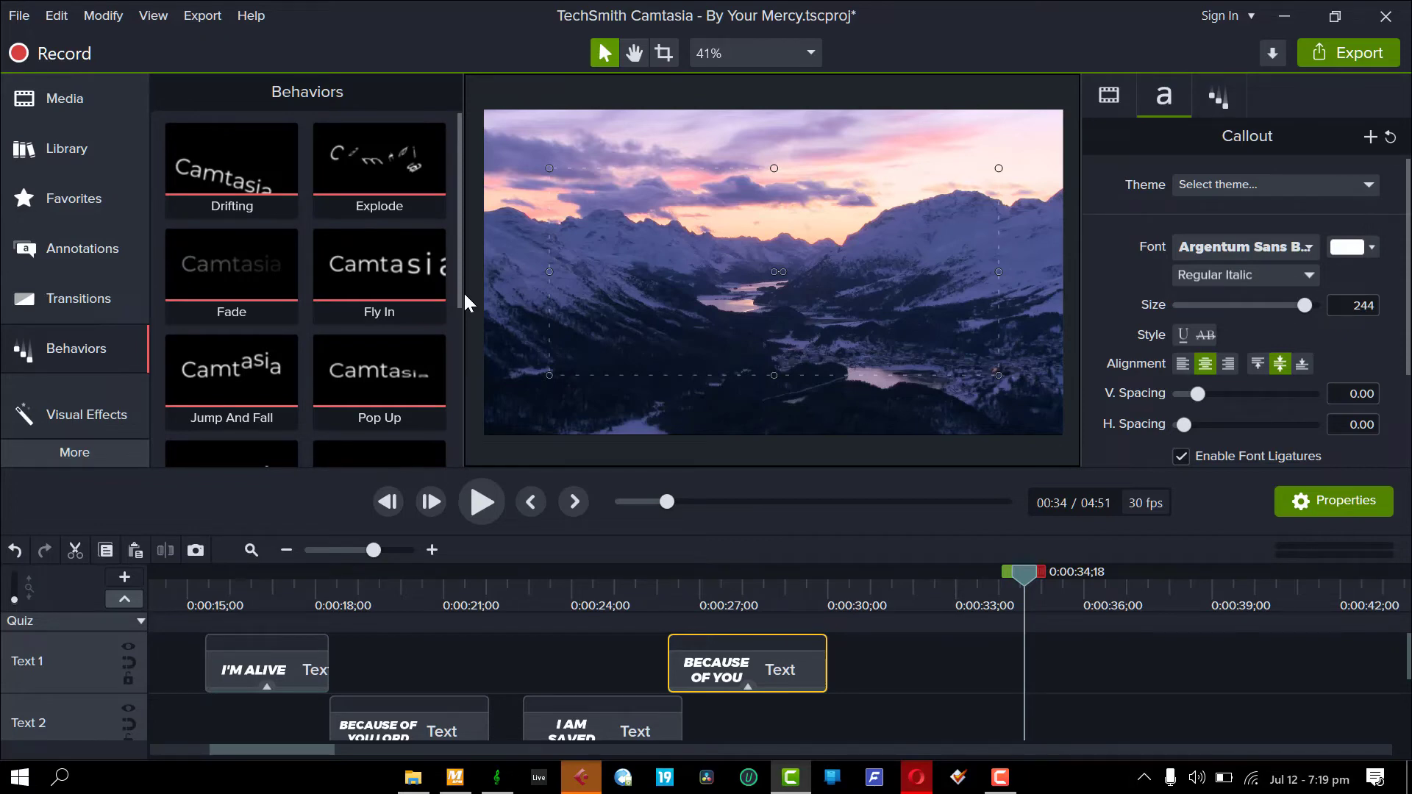
Open the BECAUSE OF YOU callout's Pop Up behavior settings and review its In, During and Out phases
{"action": "left_click", "coordinate": [734, 594]}
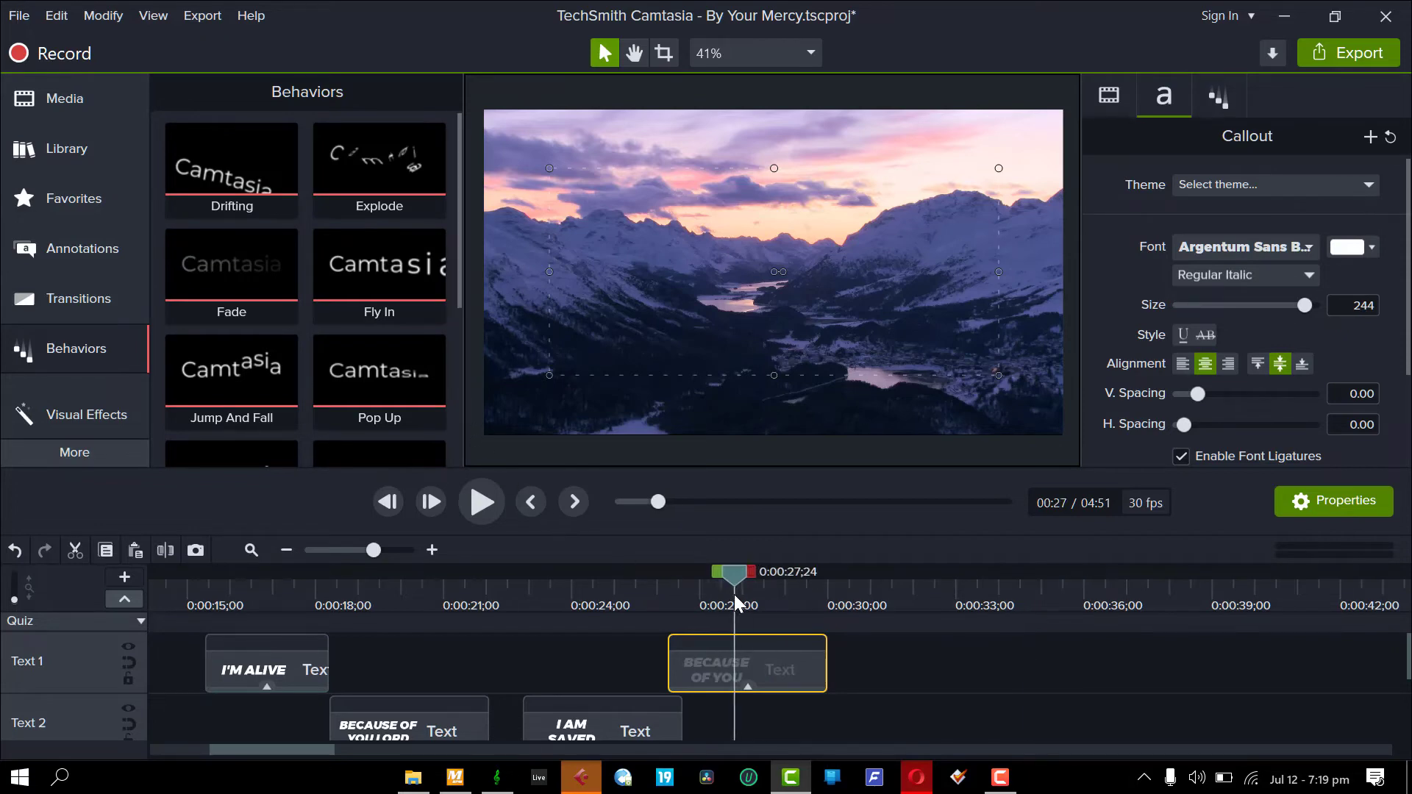
{"action": "left_click", "coordinate": [1221, 97]}
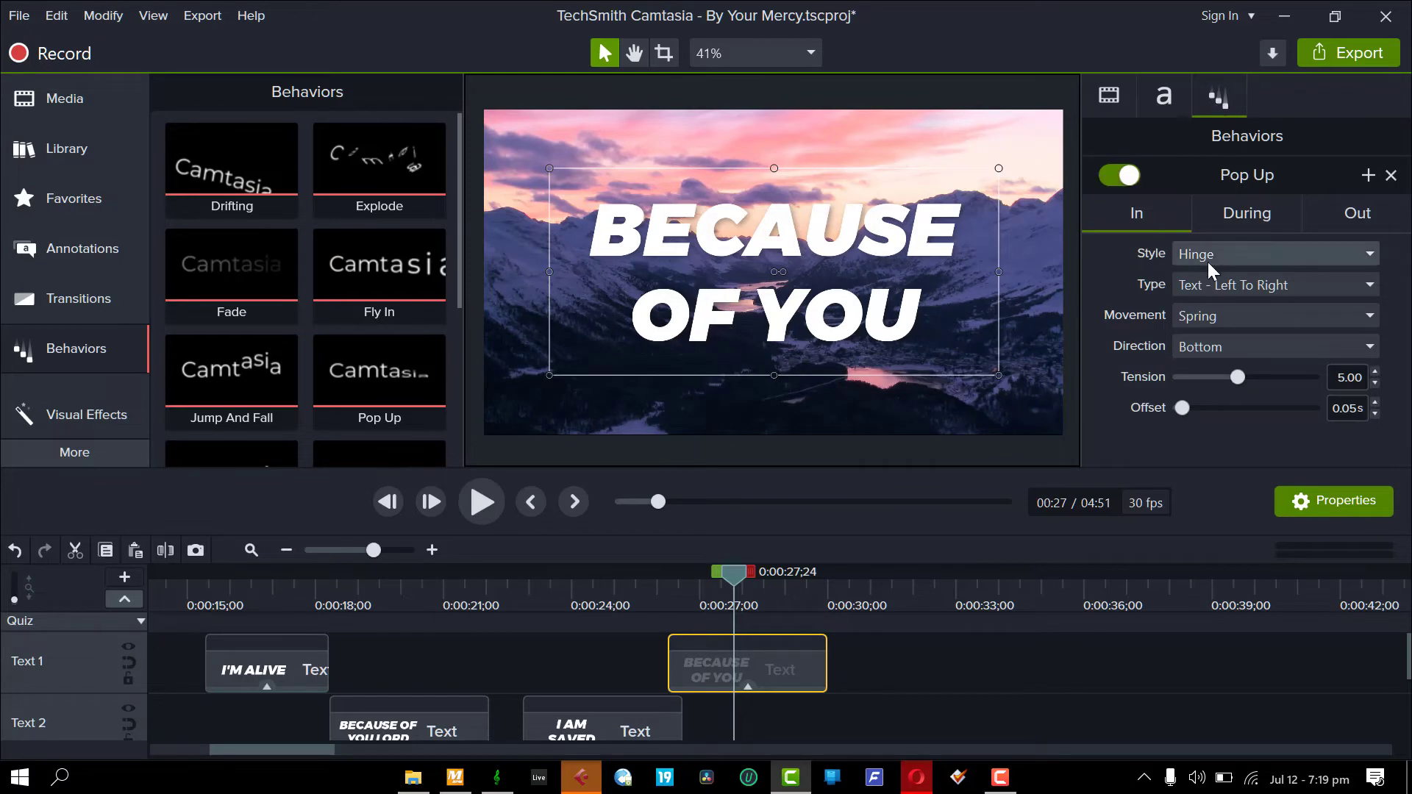
{"action": "left_click", "coordinate": [672, 599]}
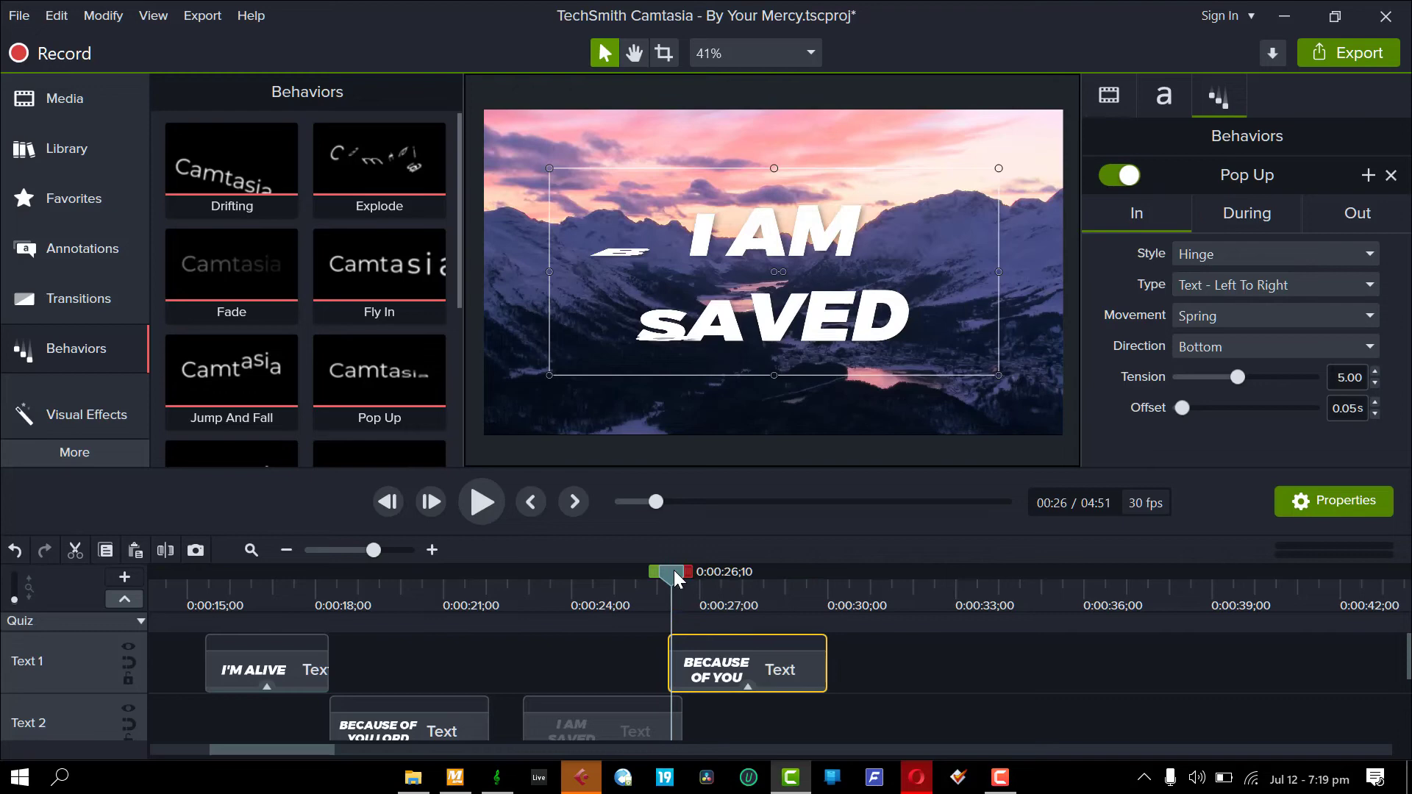
{"action": "left_click_drag", "start_coordinate": [675, 579], "coordinate": [725, 576]}
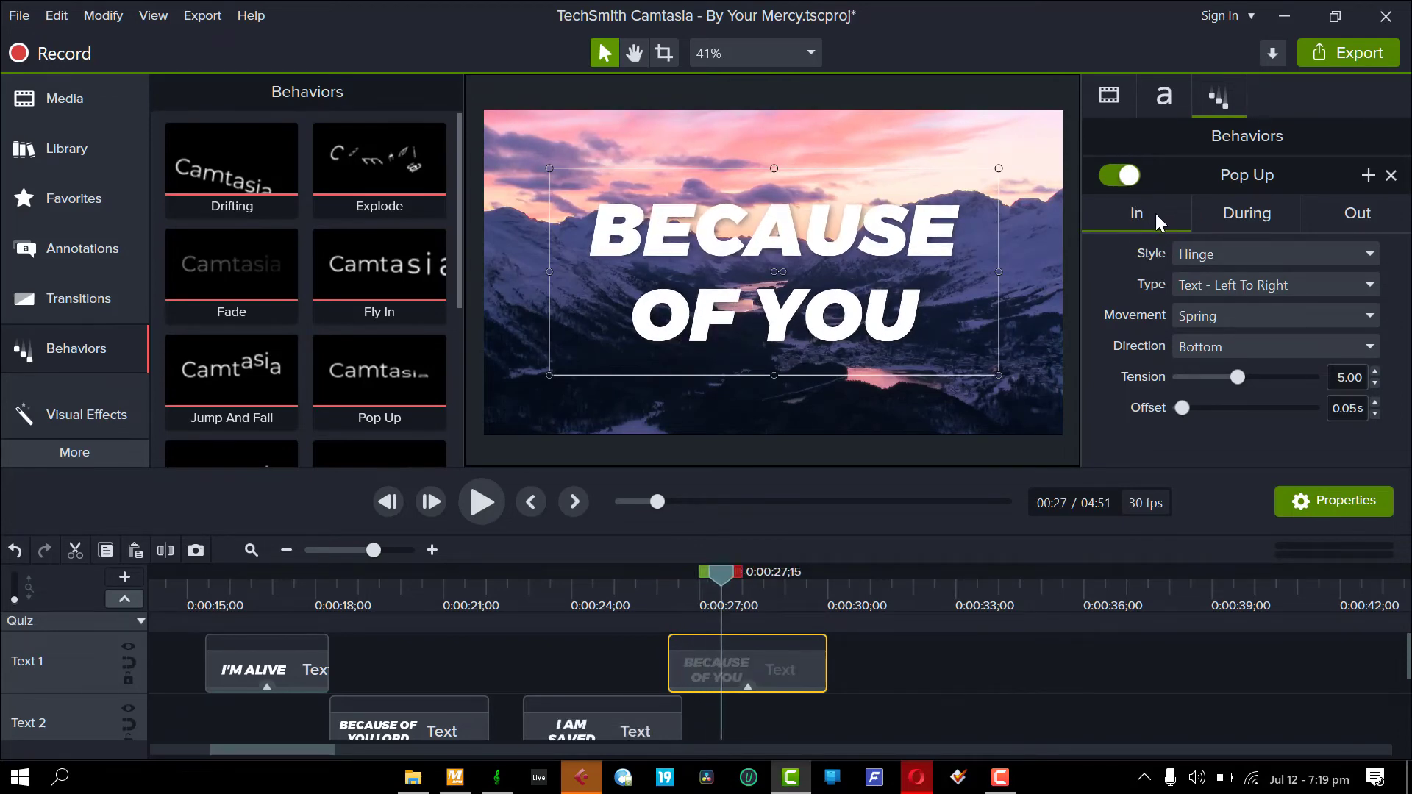
{"action": "left_click", "coordinate": [1228, 218]}
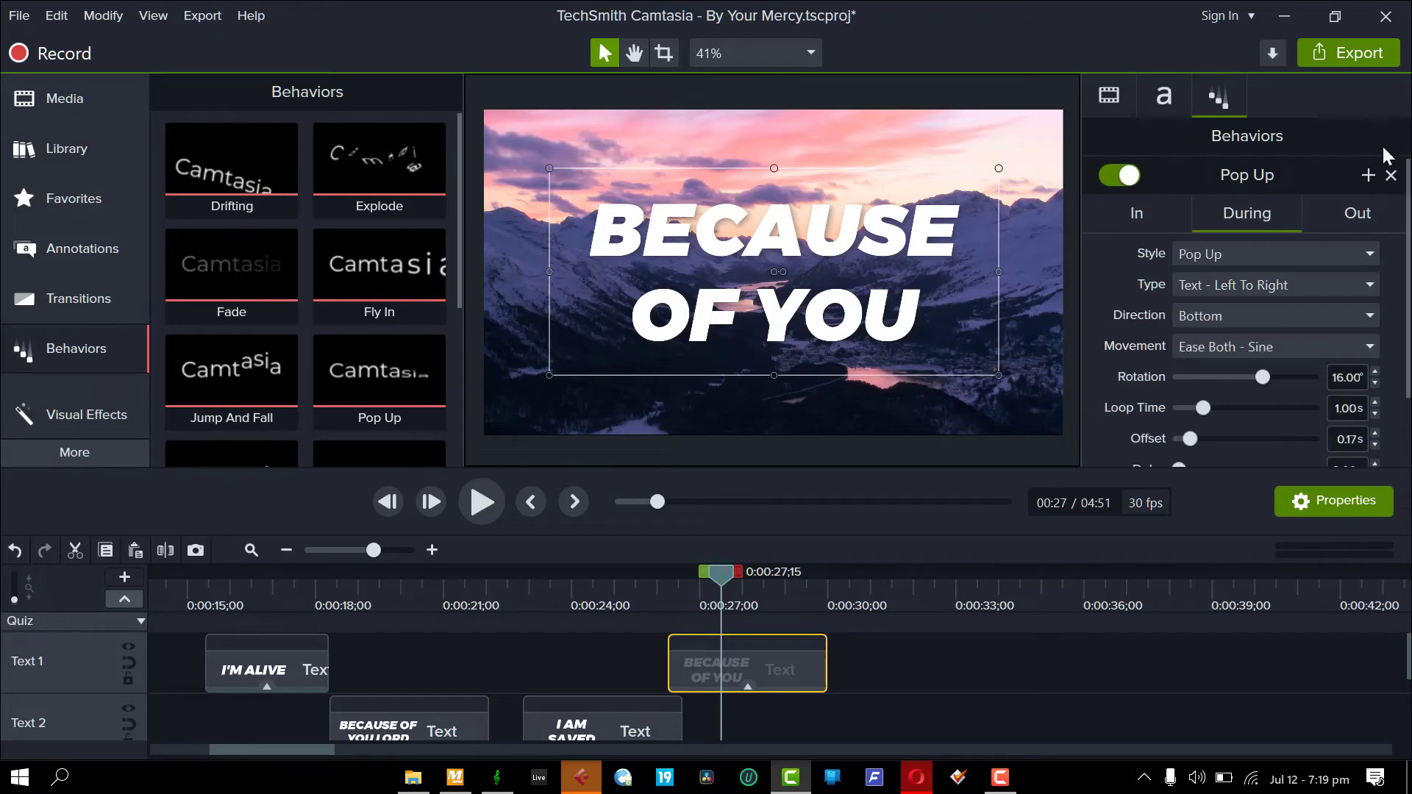
{"action": "left_click", "coordinate": [1352, 221]}
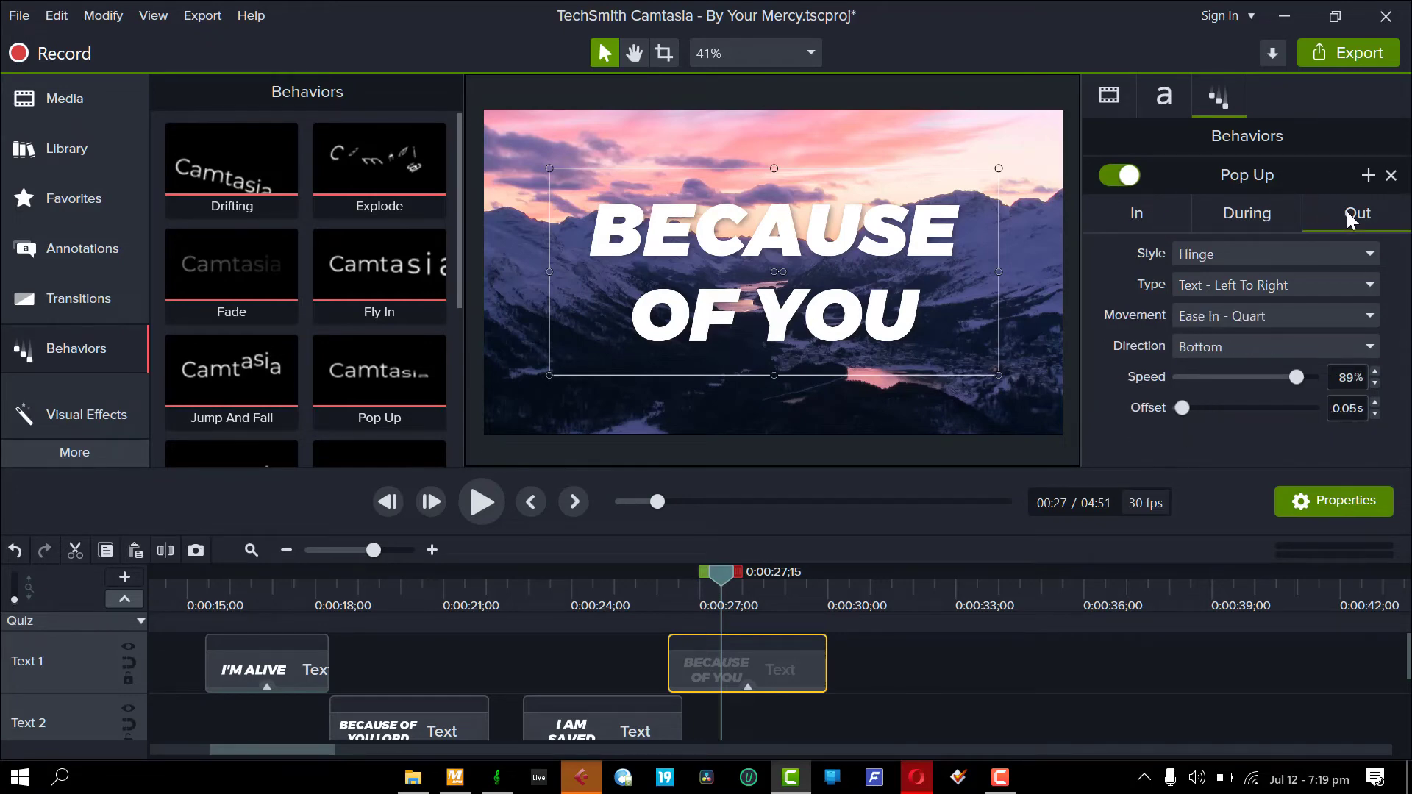
{"action": "left_click", "coordinate": [1138, 220]}
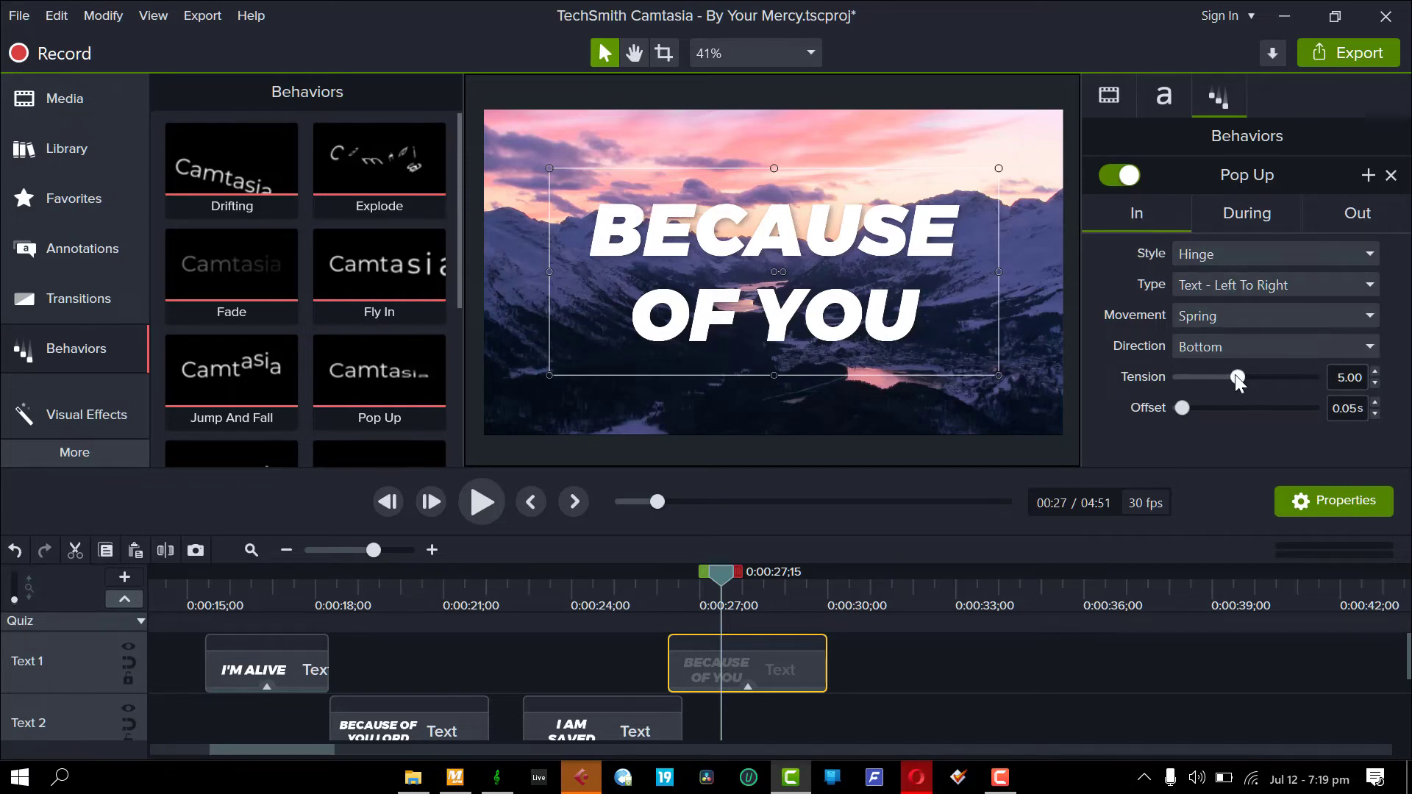
Try the entrance tension at 7.35, then lower it to about 2.65, previewing each
{"action": "left_click_drag", "start_coordinate": [1237, 376], "coordinate": [1271, 377]}
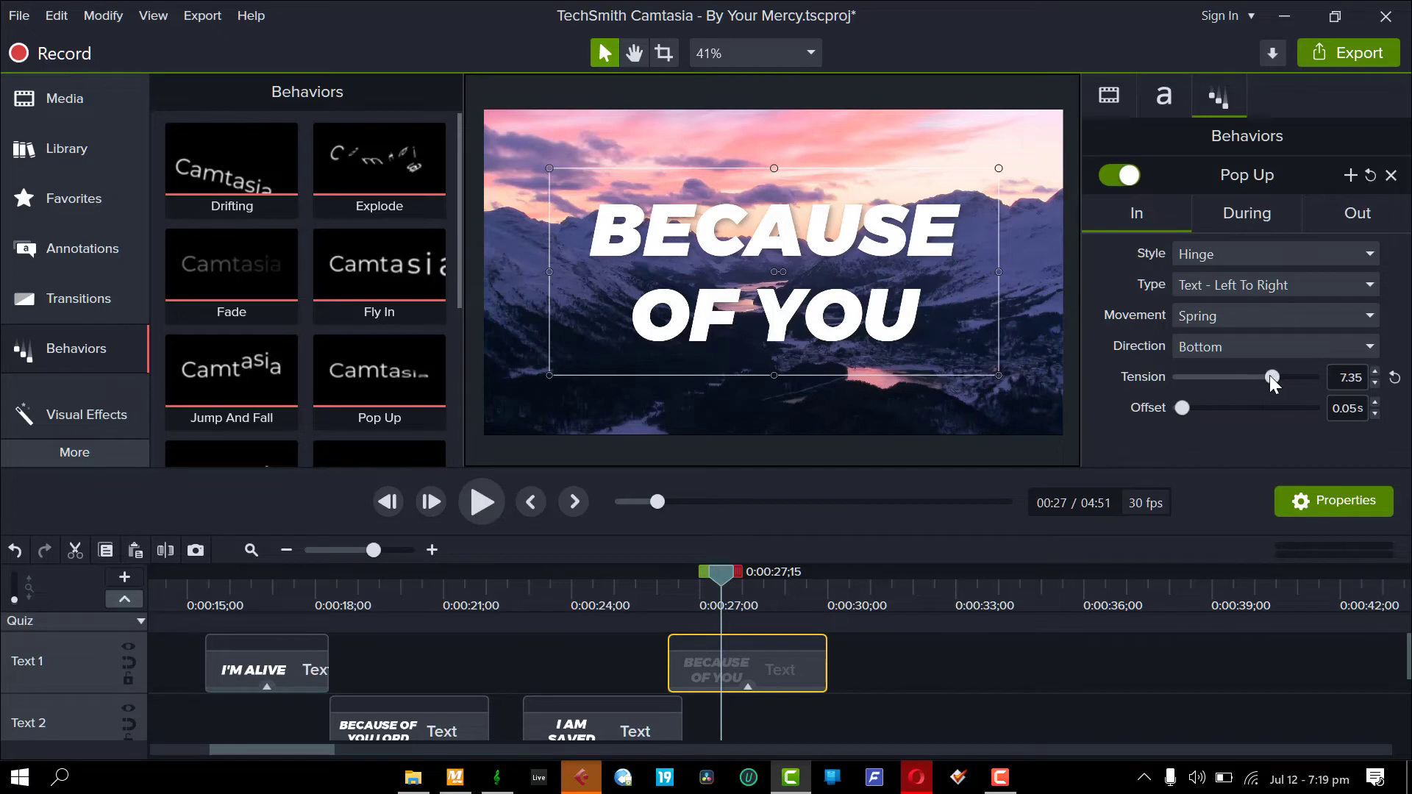
{"action": "left_click", "coordinate": [671, 597]}
{"action": "key", "text": "space"}
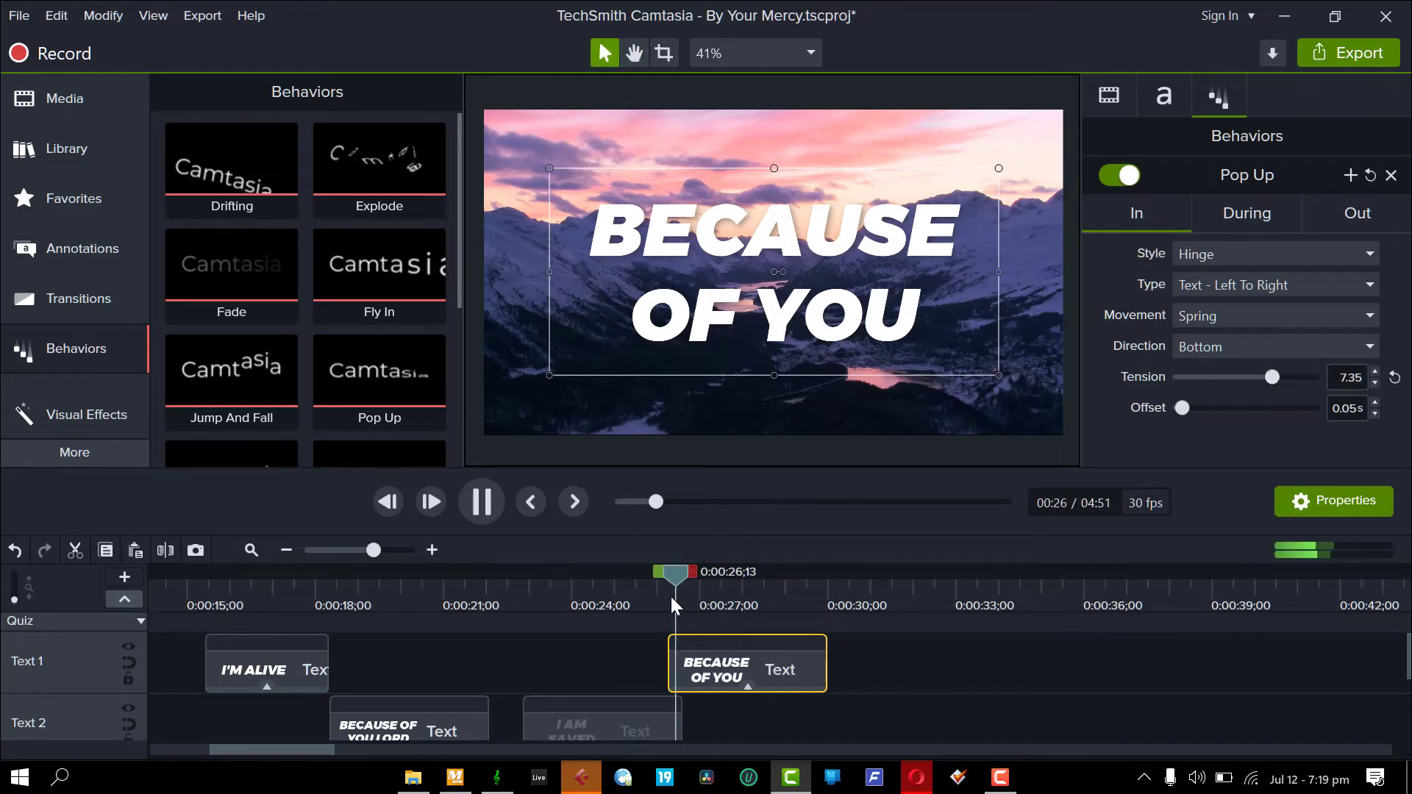
{"action": "left_click", "coordinate": [666, 601]}
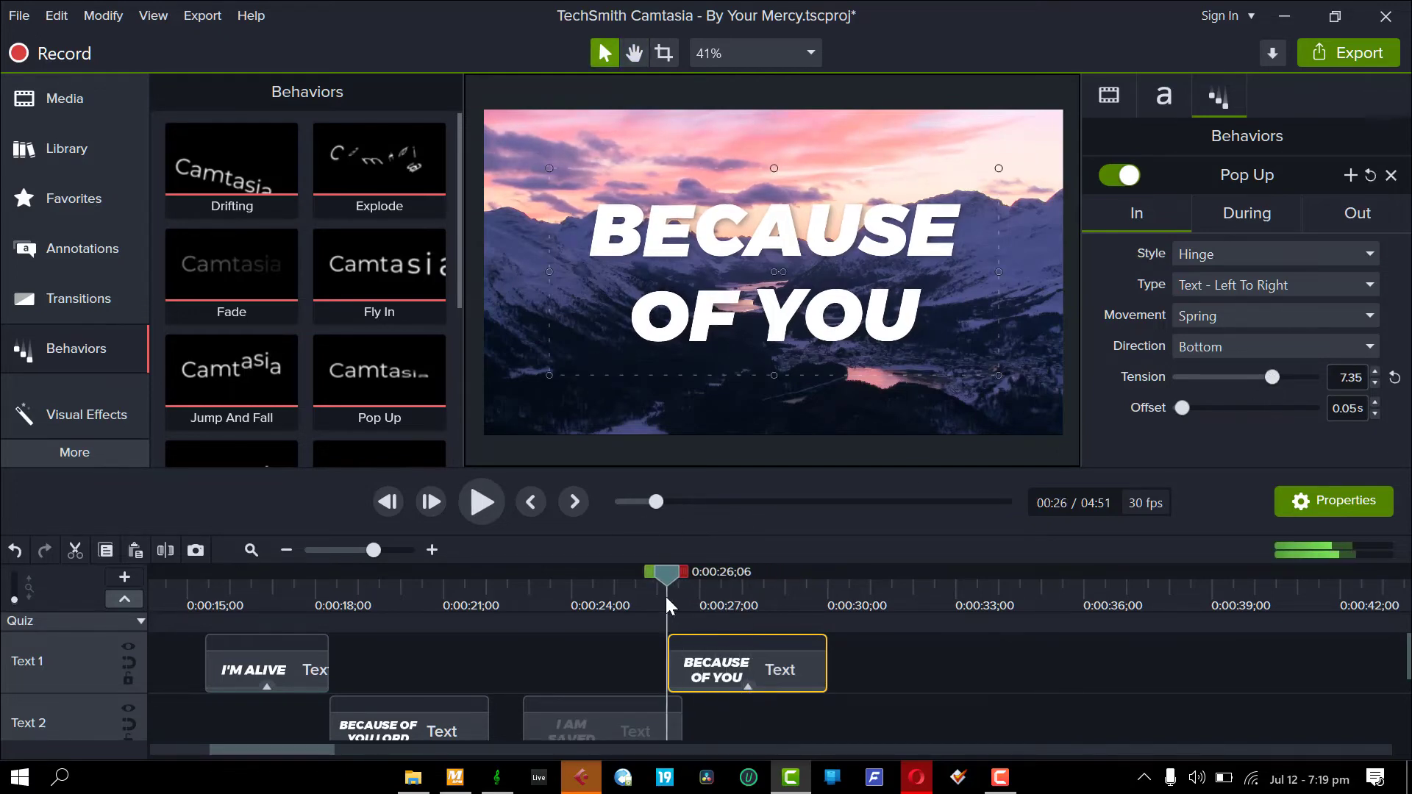
{"action": "key", "text": "space"}
{"action": "key", "text": "space"}
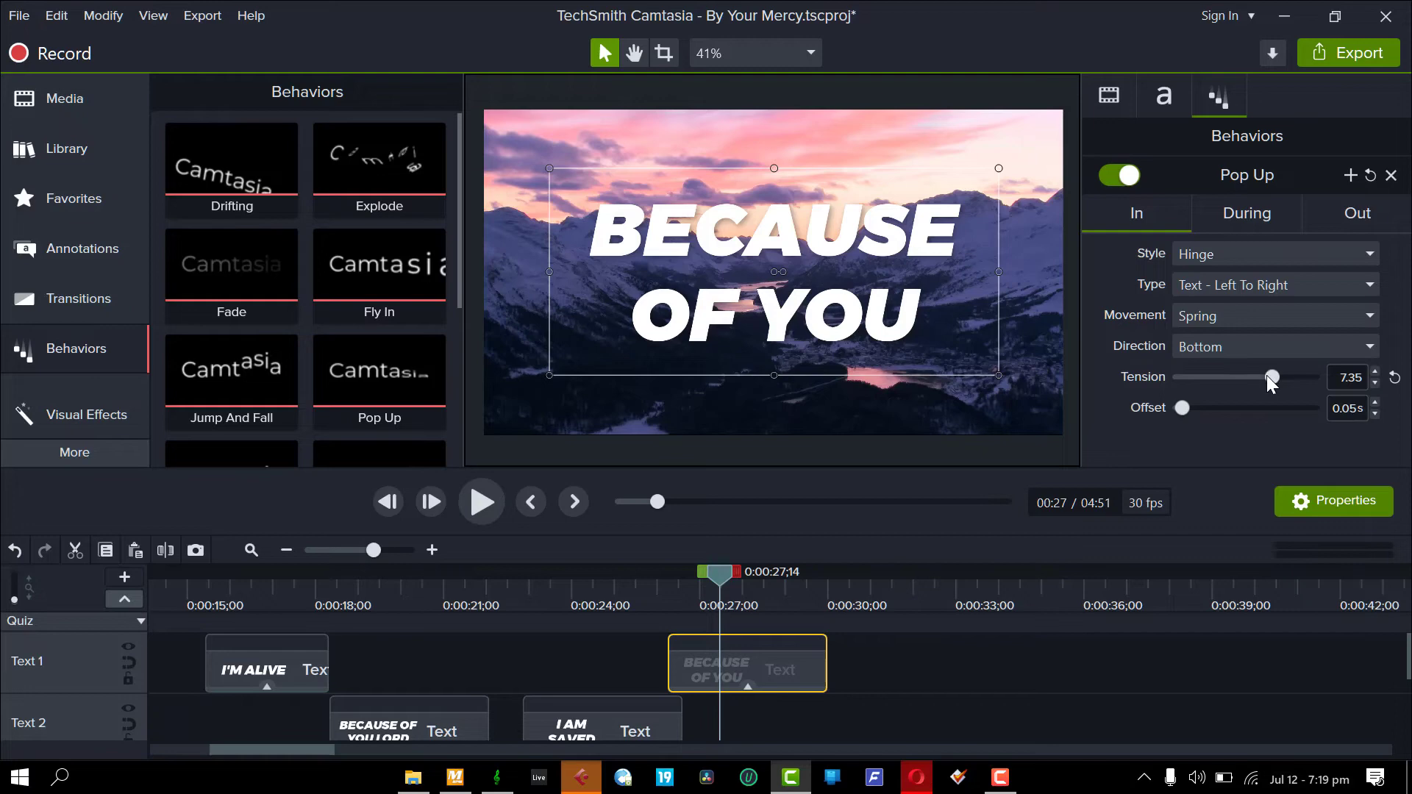
{"action": "left_click_drag", "start_coordinate": [1272, 380], "coordinate": [1200, 384]}
{"action": "left_click", "coordinate": [664, 585]}
{"action": "key", "text": "space"}
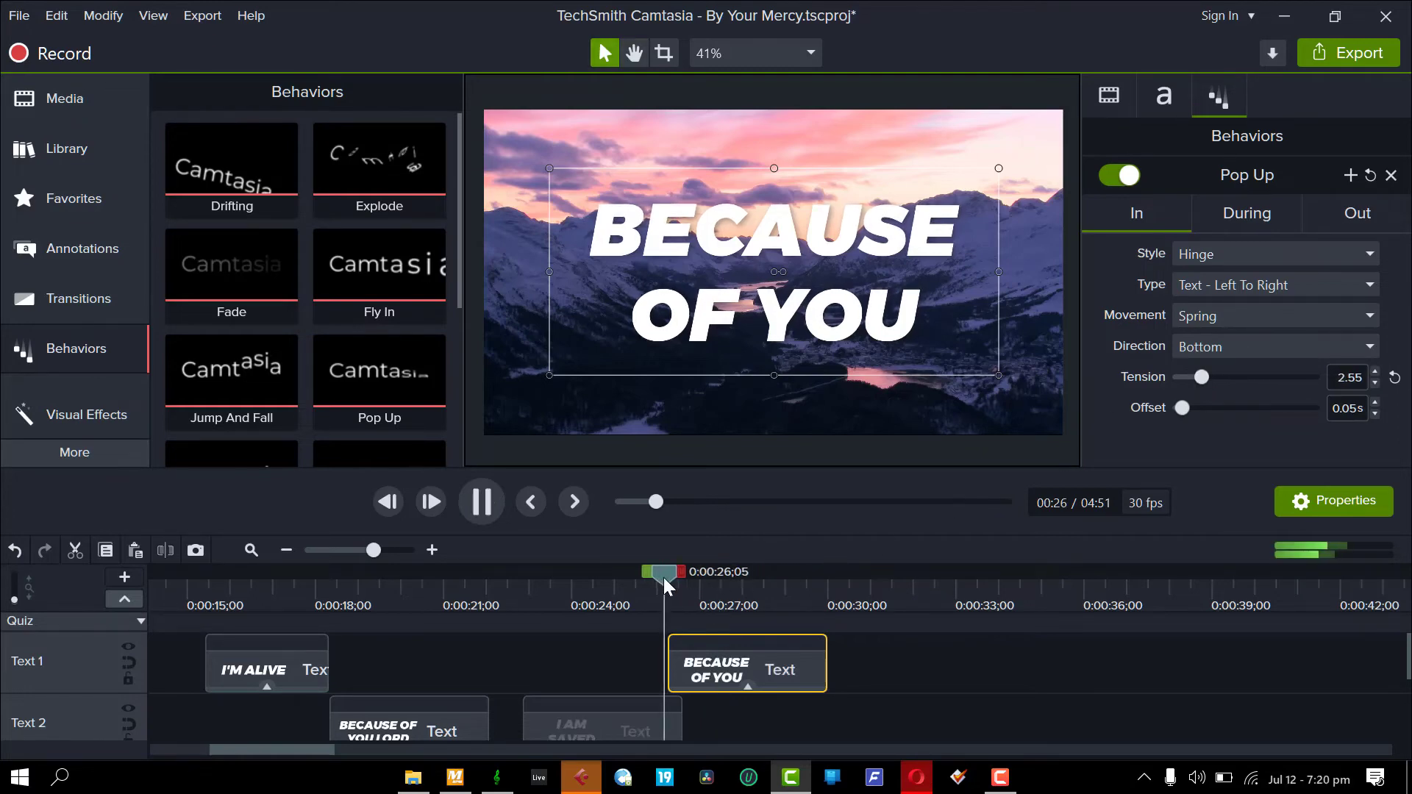
{"action": "key", "text": "space"}
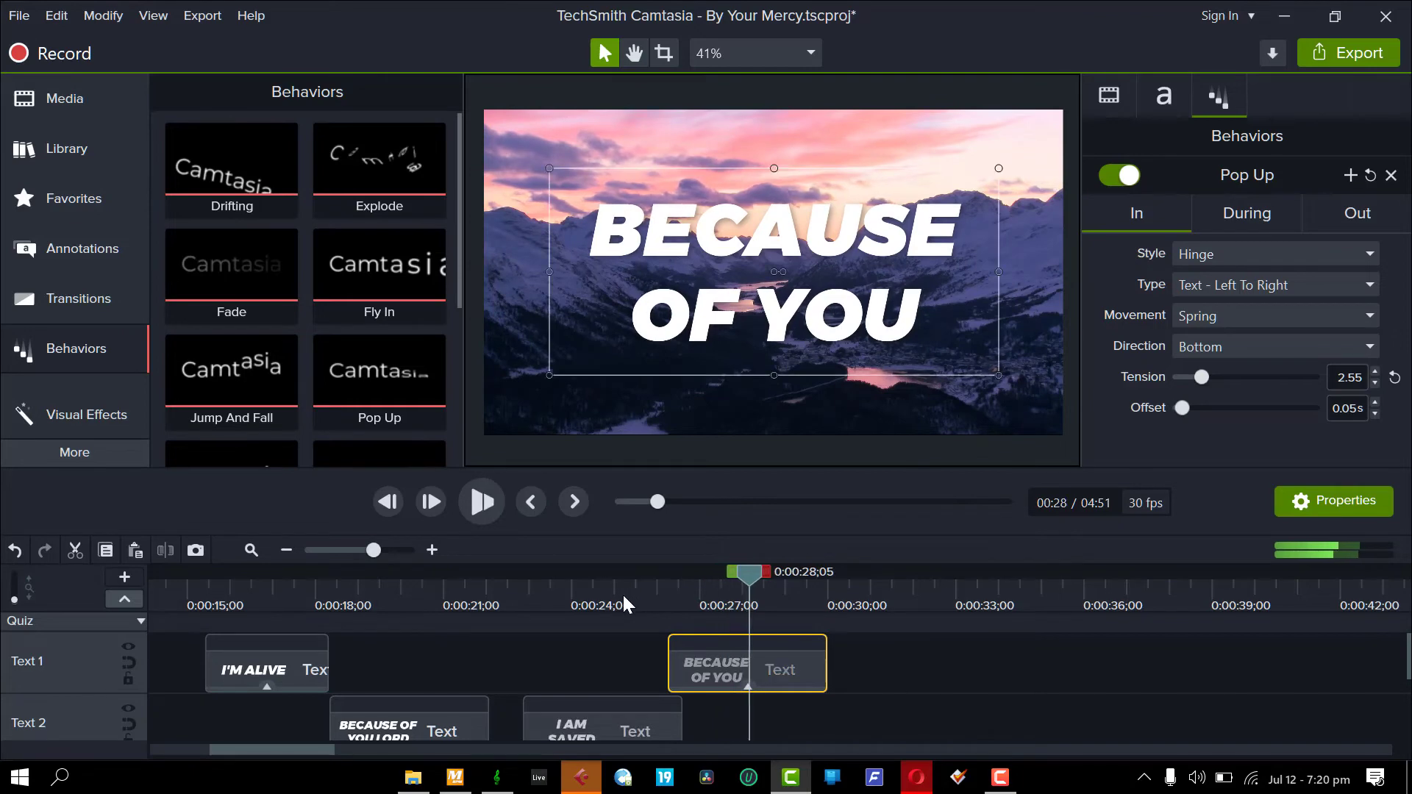
{"action": "left_click", "coordinate": [623, 593]}
{"action": "key", "text": "space"}
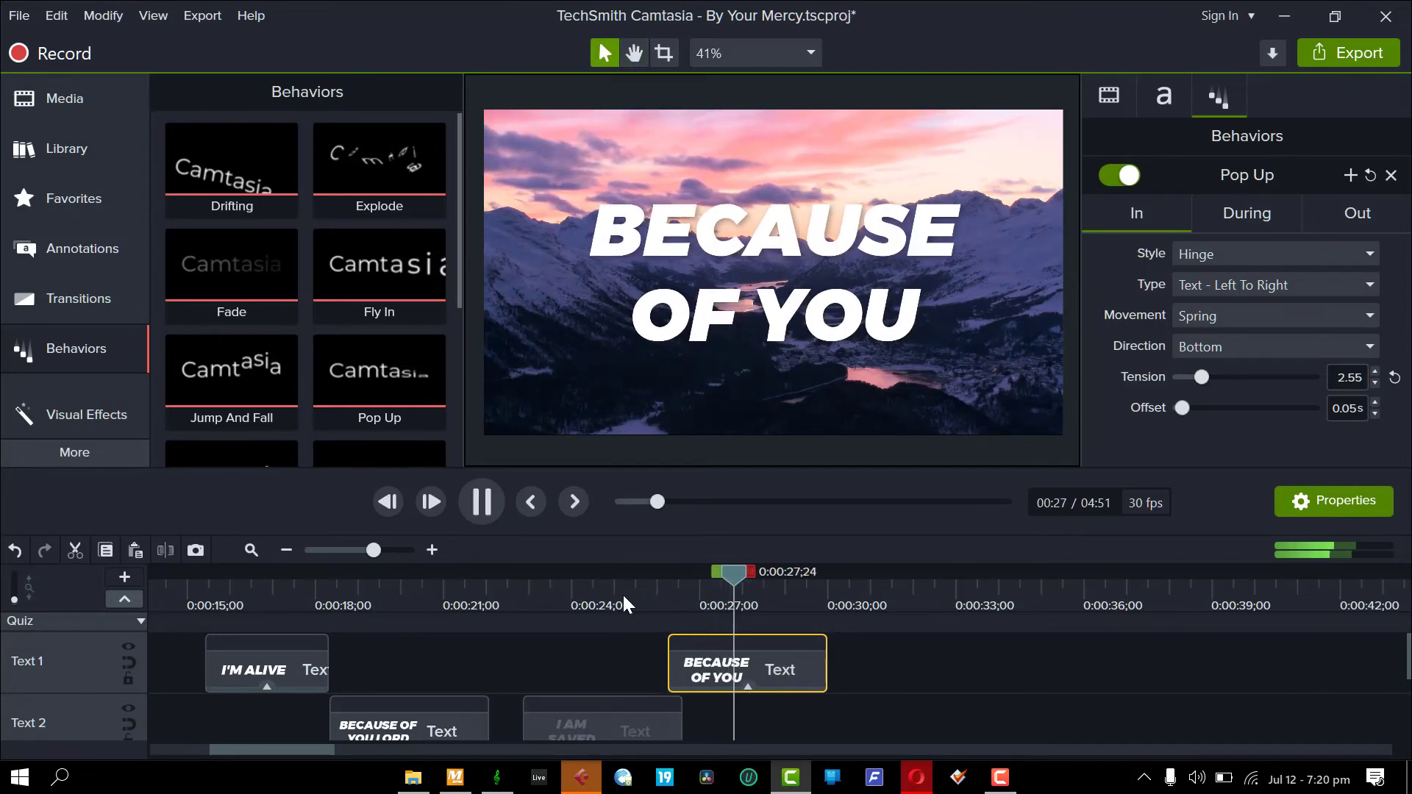
{"action": "key", "text": "space"}
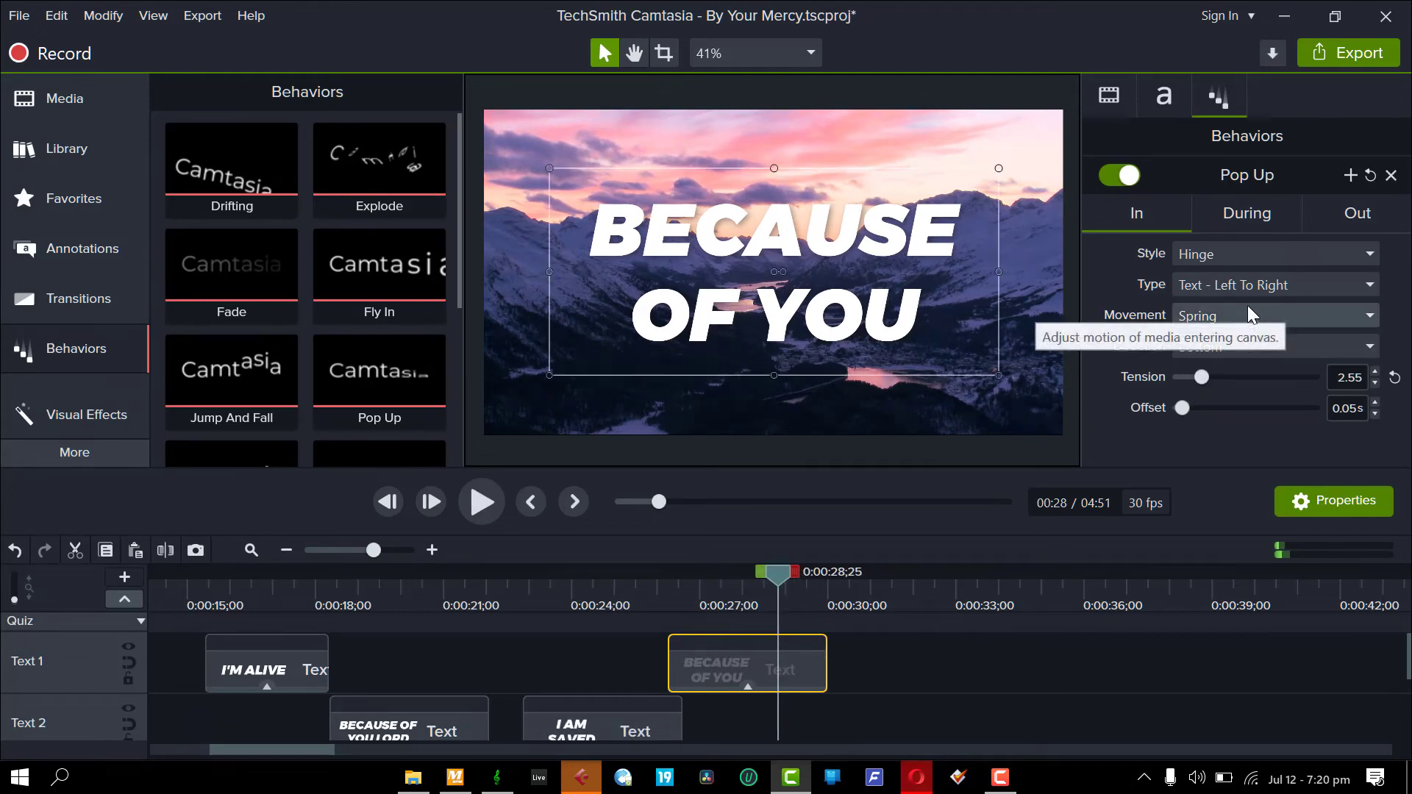
Change the entrance Movement from Spring to Smooth and preview the callout's entrance and exit
{"action": "left_click", "coordinate": [1273, 321]}
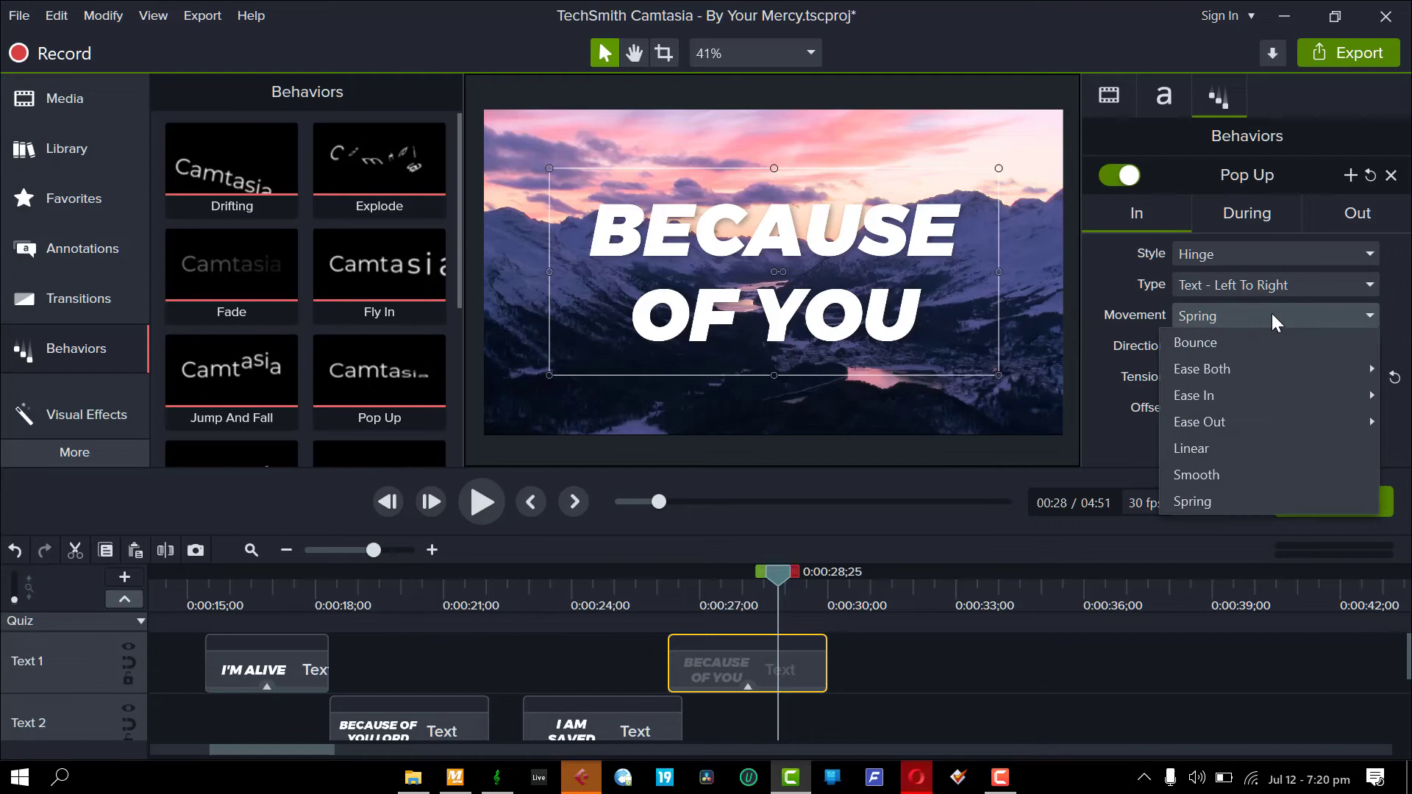
{"action": "left_click", "coordinate": [1198, 477]}
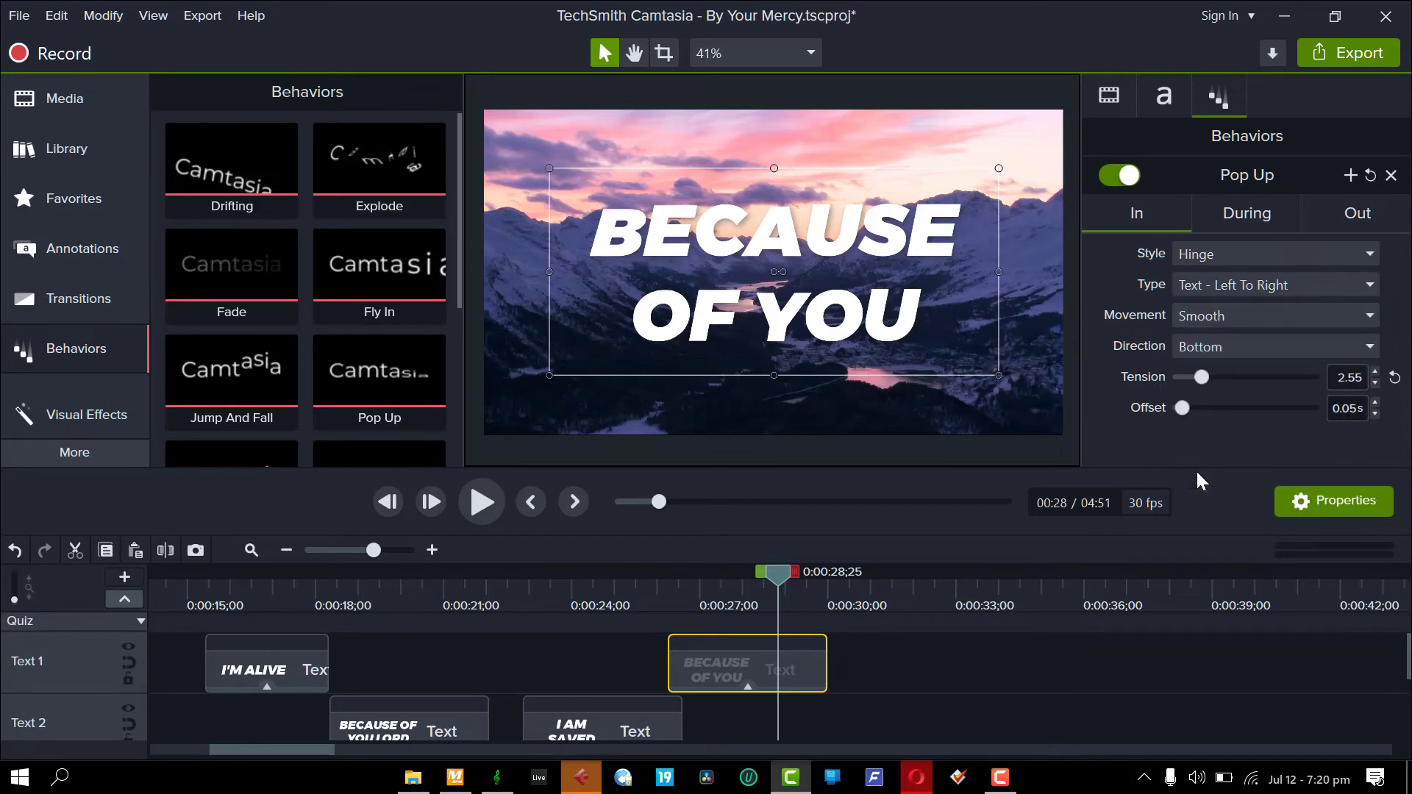
{"action": "left_click", "coordinate": [627, 597]}
{"action": "key", "text": "space"}
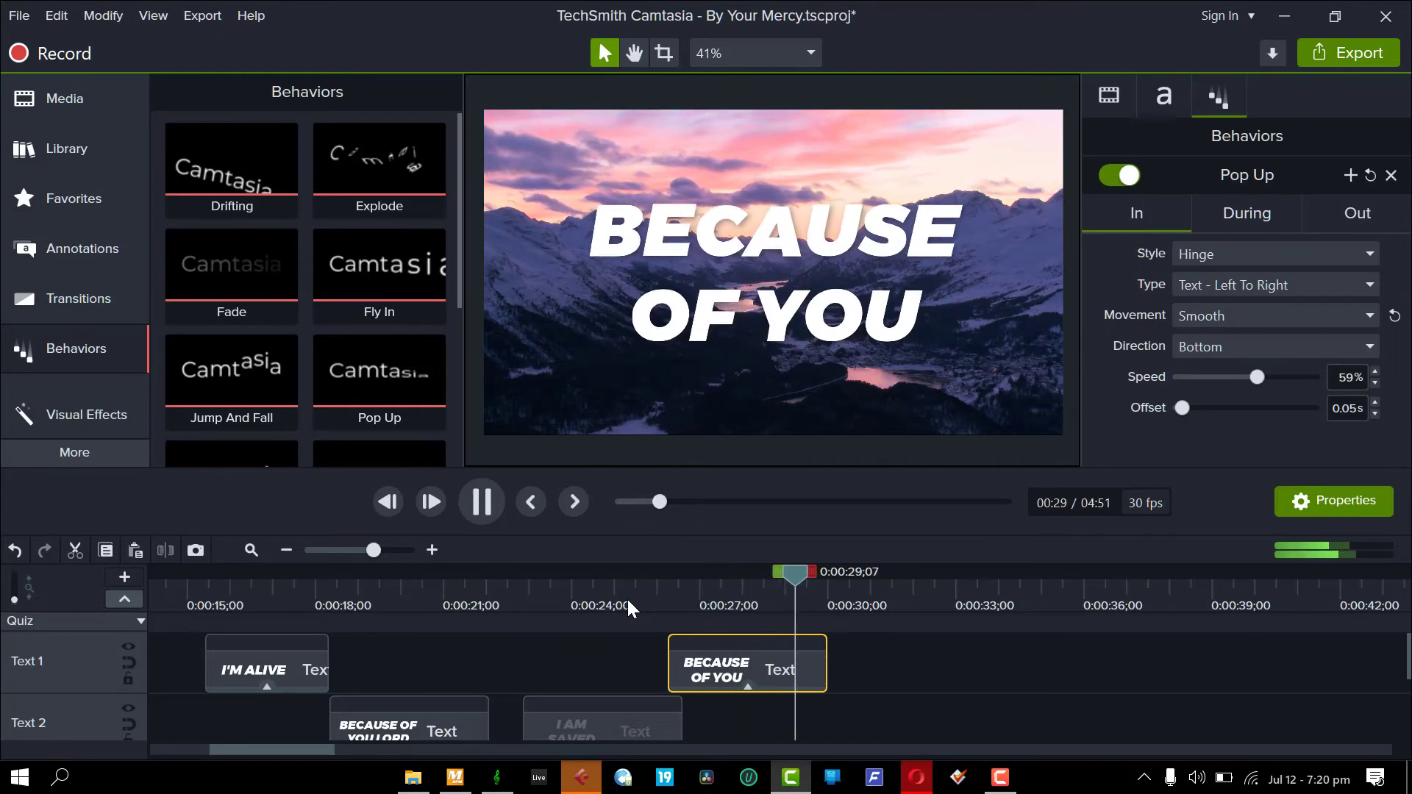
{"action": "key", "text": "space"}
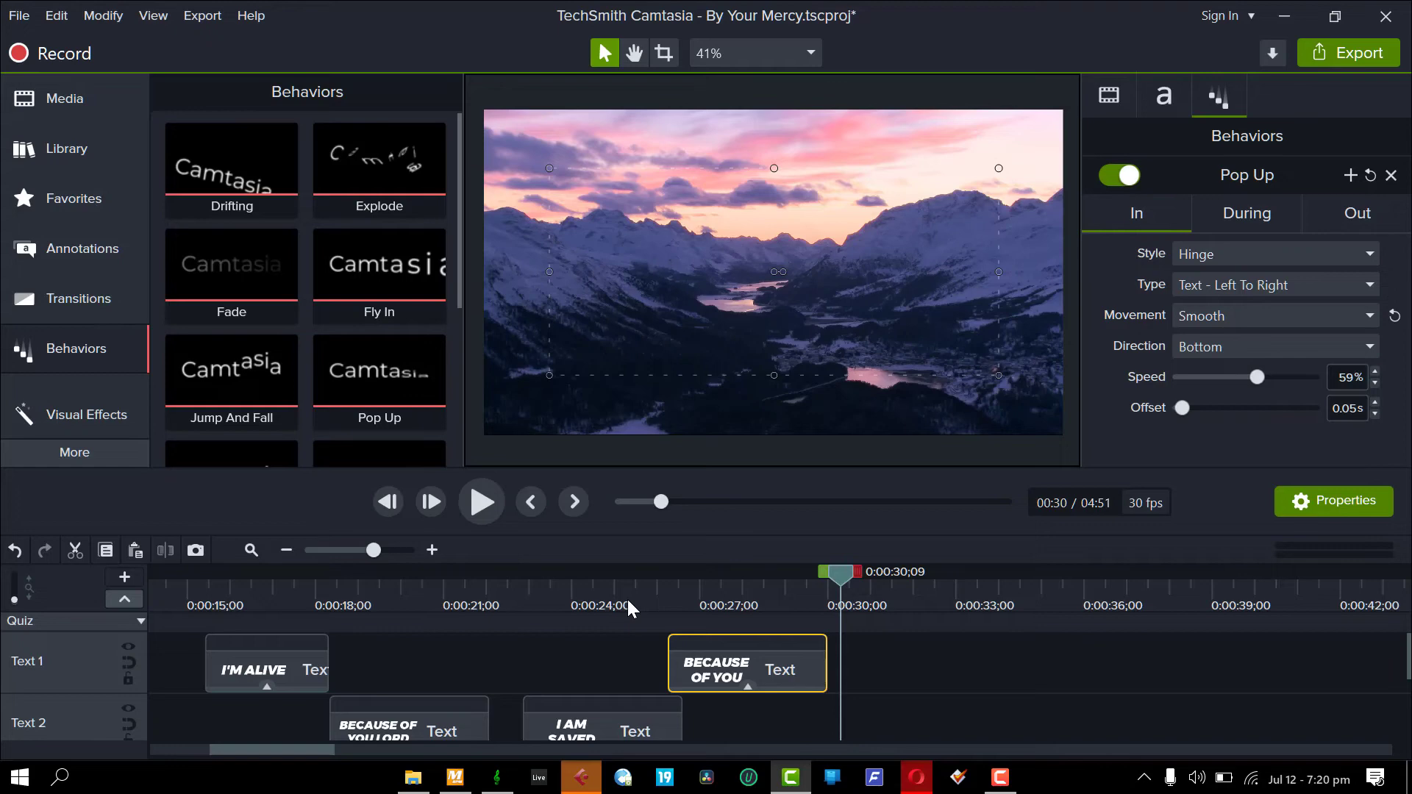
{"action": "left_click", "coordinate": [664, 590]}
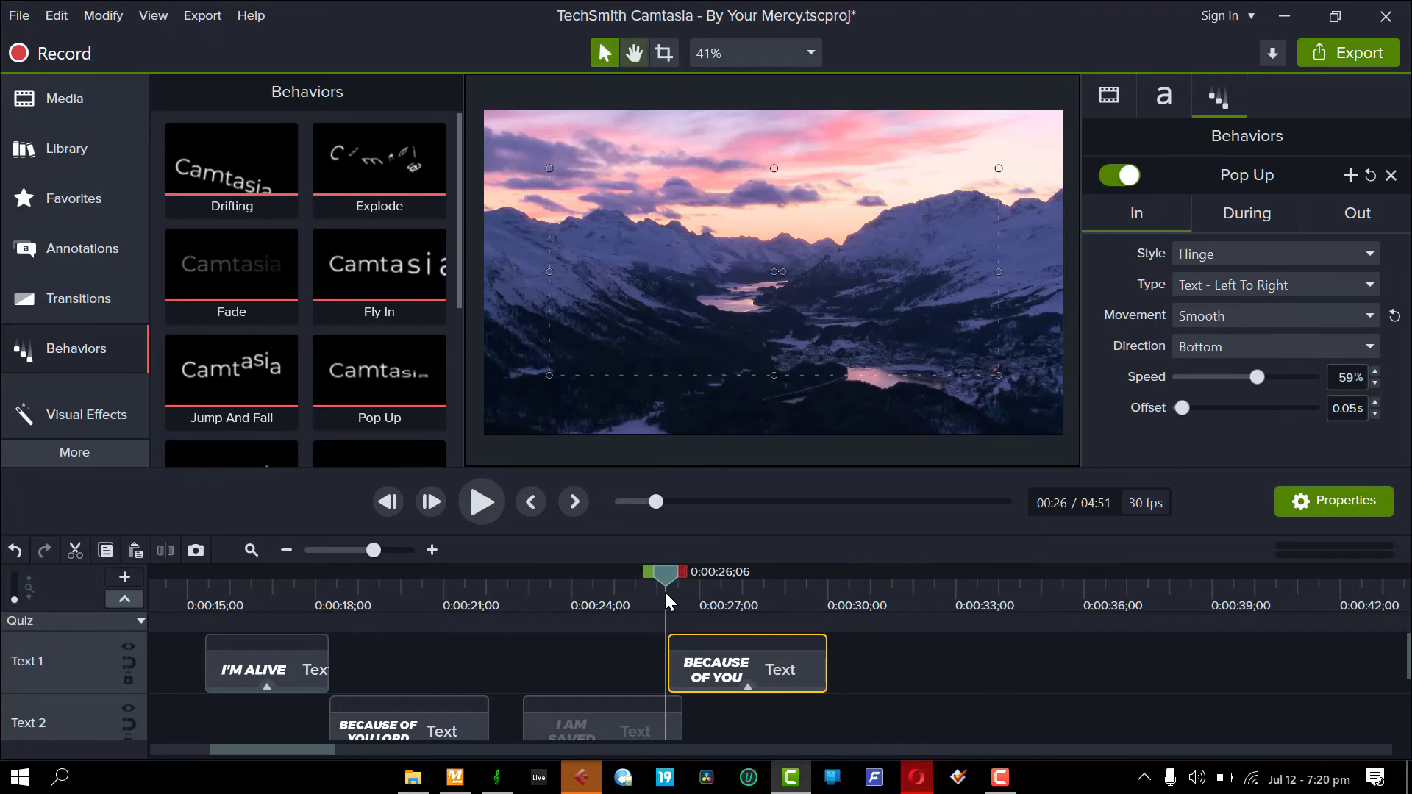
{"action": "key", "text": "space"}
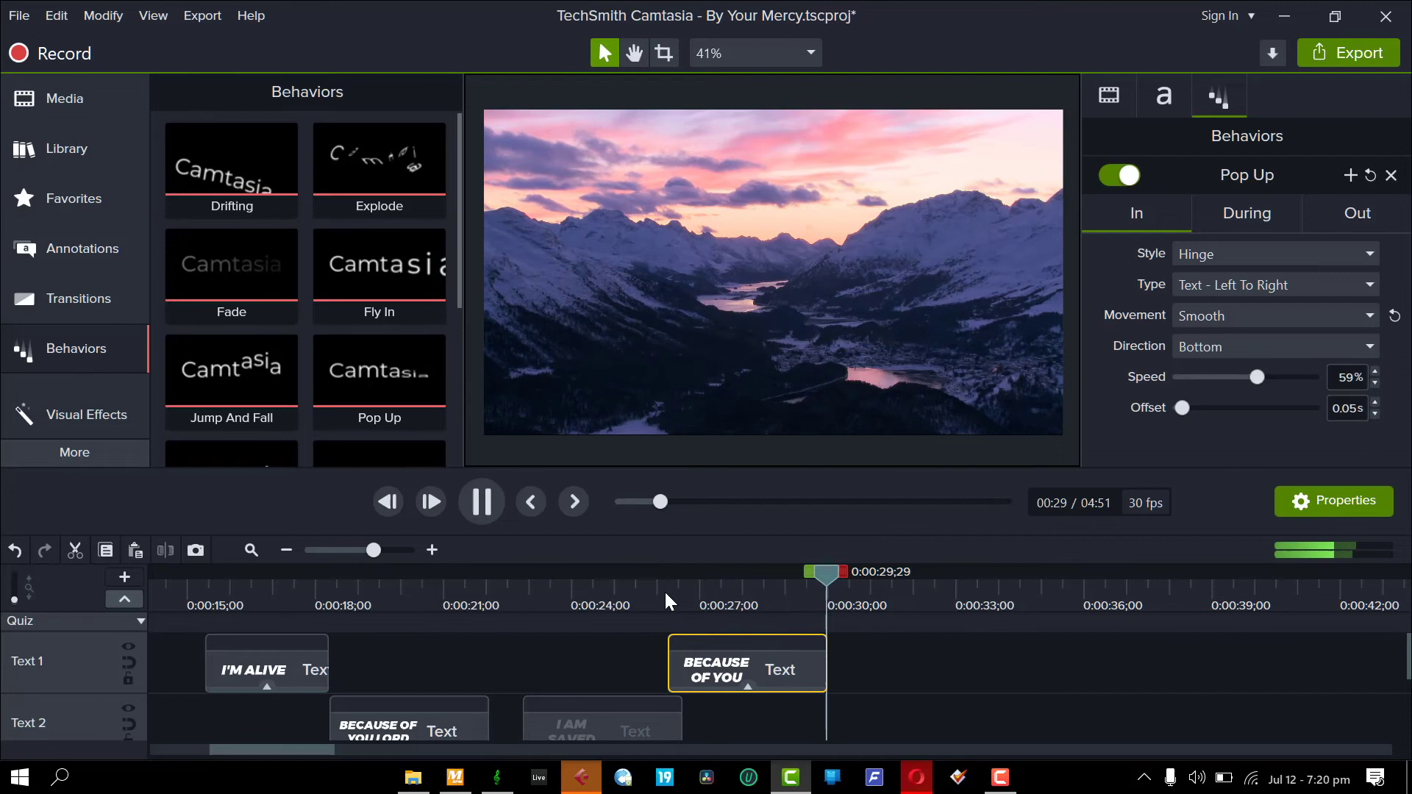
{"action": "key", "text": "space"}
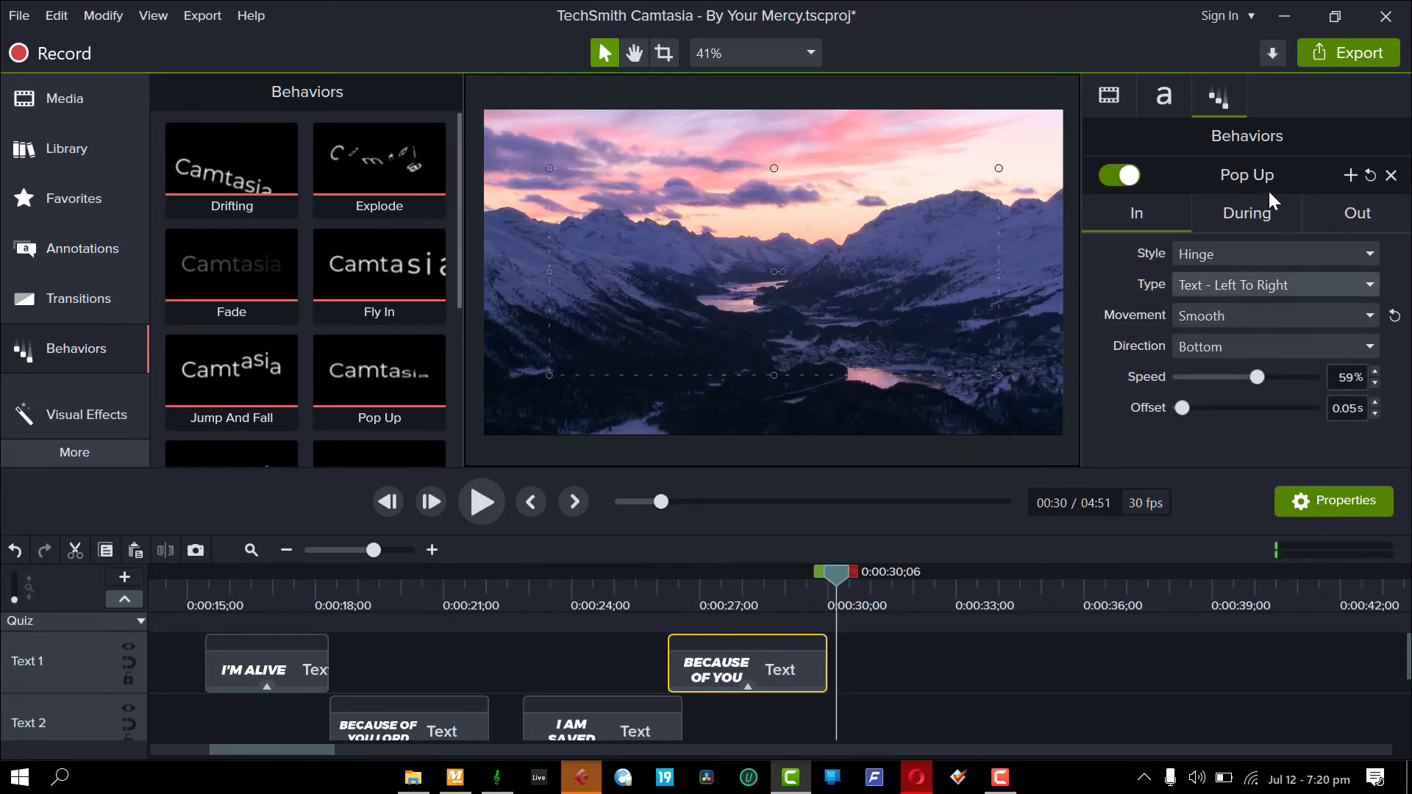
Place Particles Black Background on its own Particles track above the Text 1 lyrics
{"action": "left_click", "coordinate": [1242, 215]}
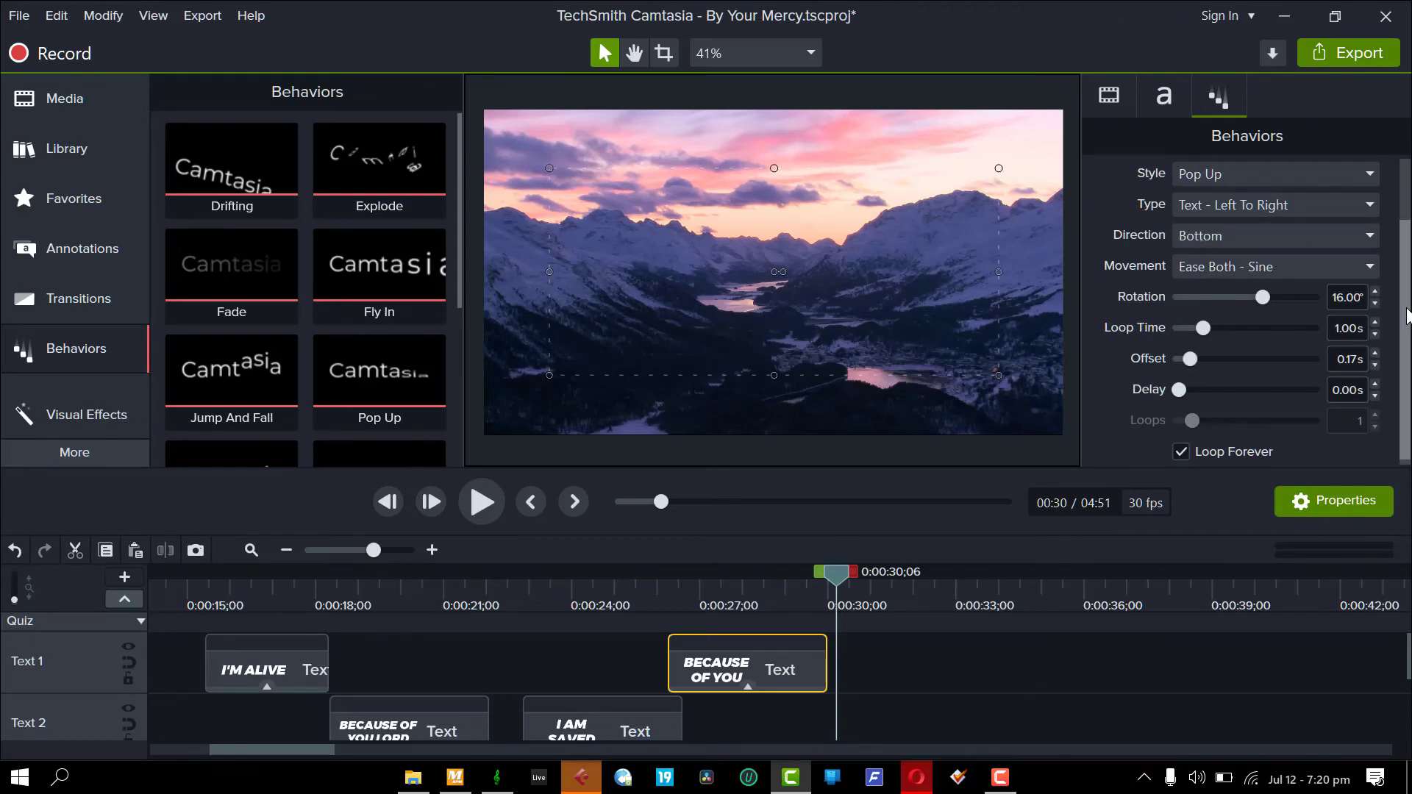
{"action": "left_click_drag", "start_coordinate": [1406, 314], "coordinate": [1392, 234]}
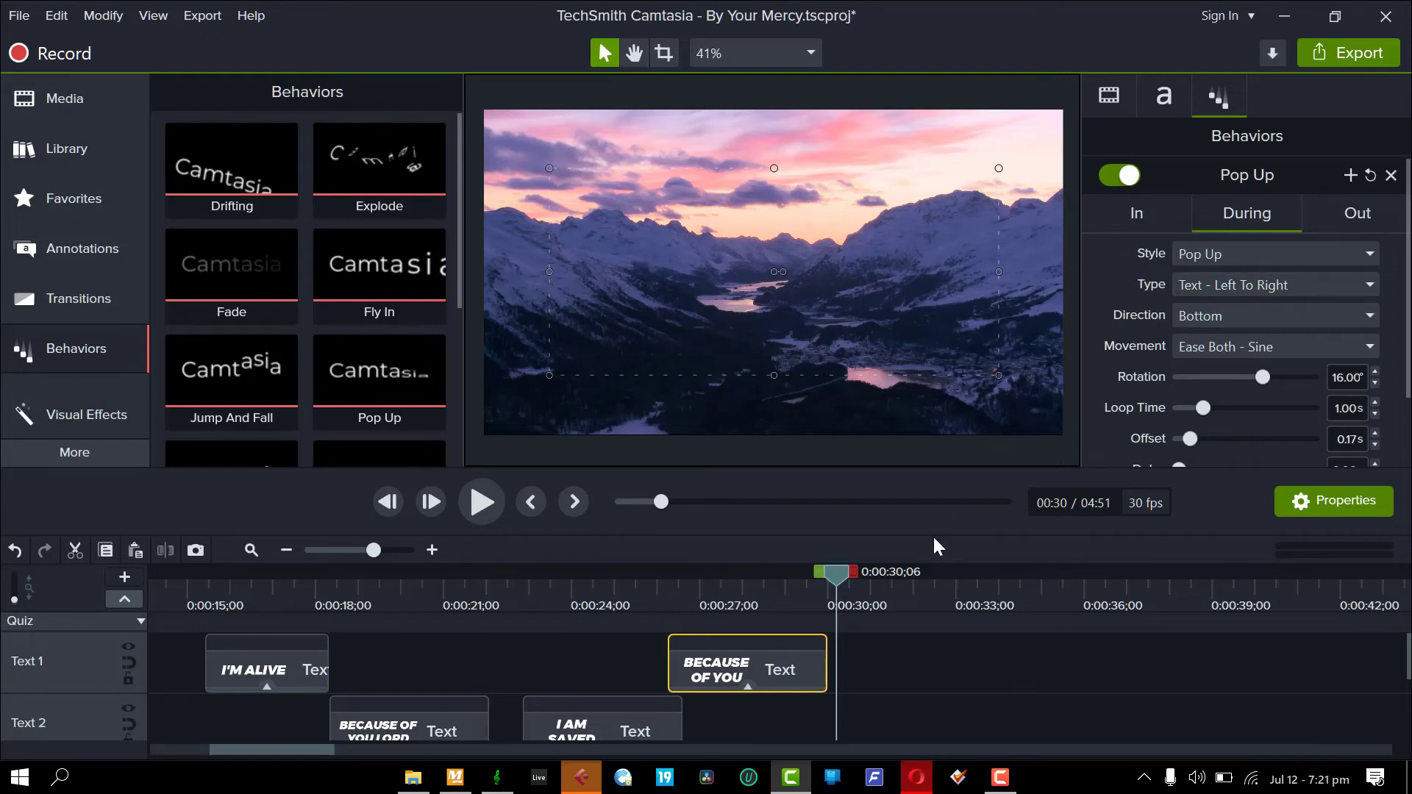
{"action": "left_click_drag", "start_coordinate": [753, 638], "coordinate": [677, 643]}
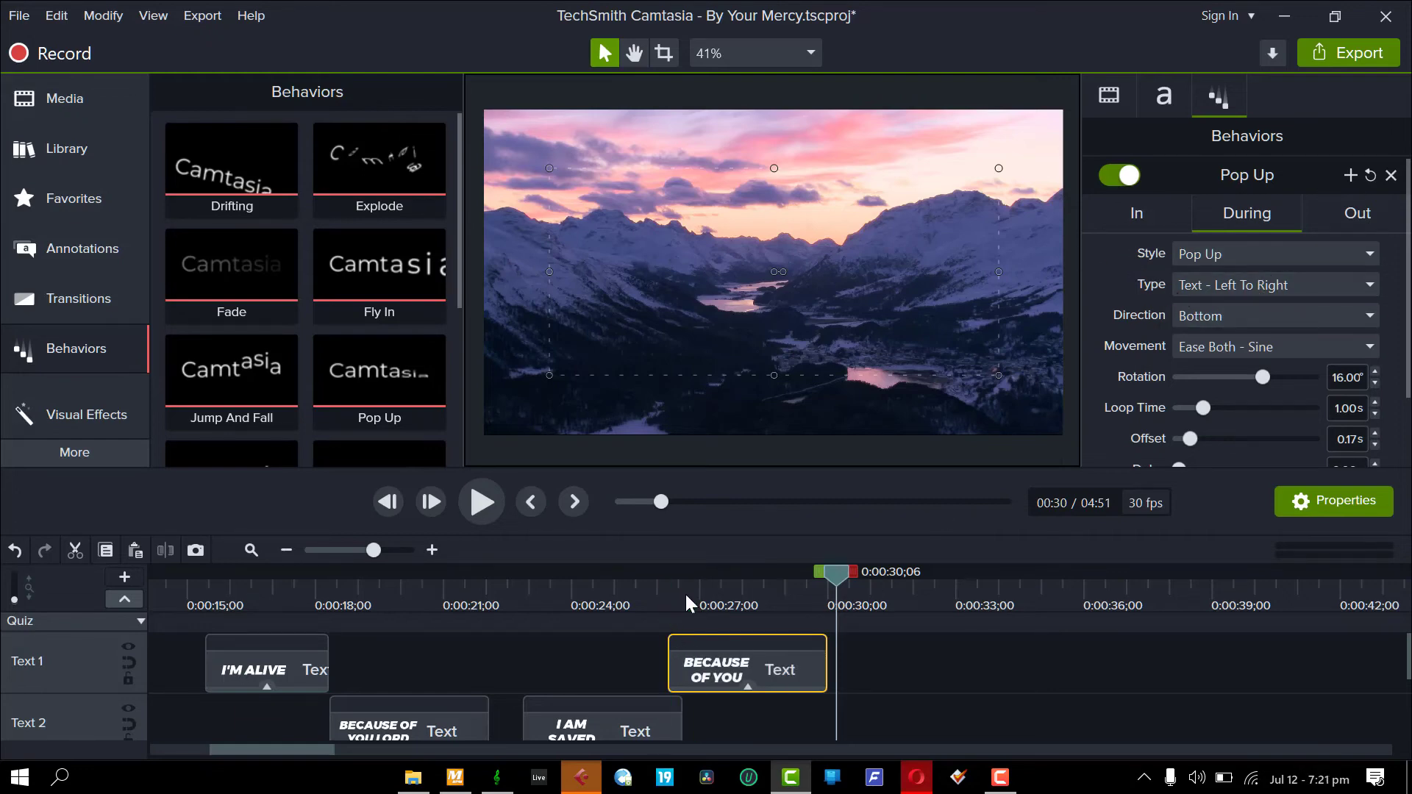
{"action": "left_click", "coordinate": [1143, 213]}
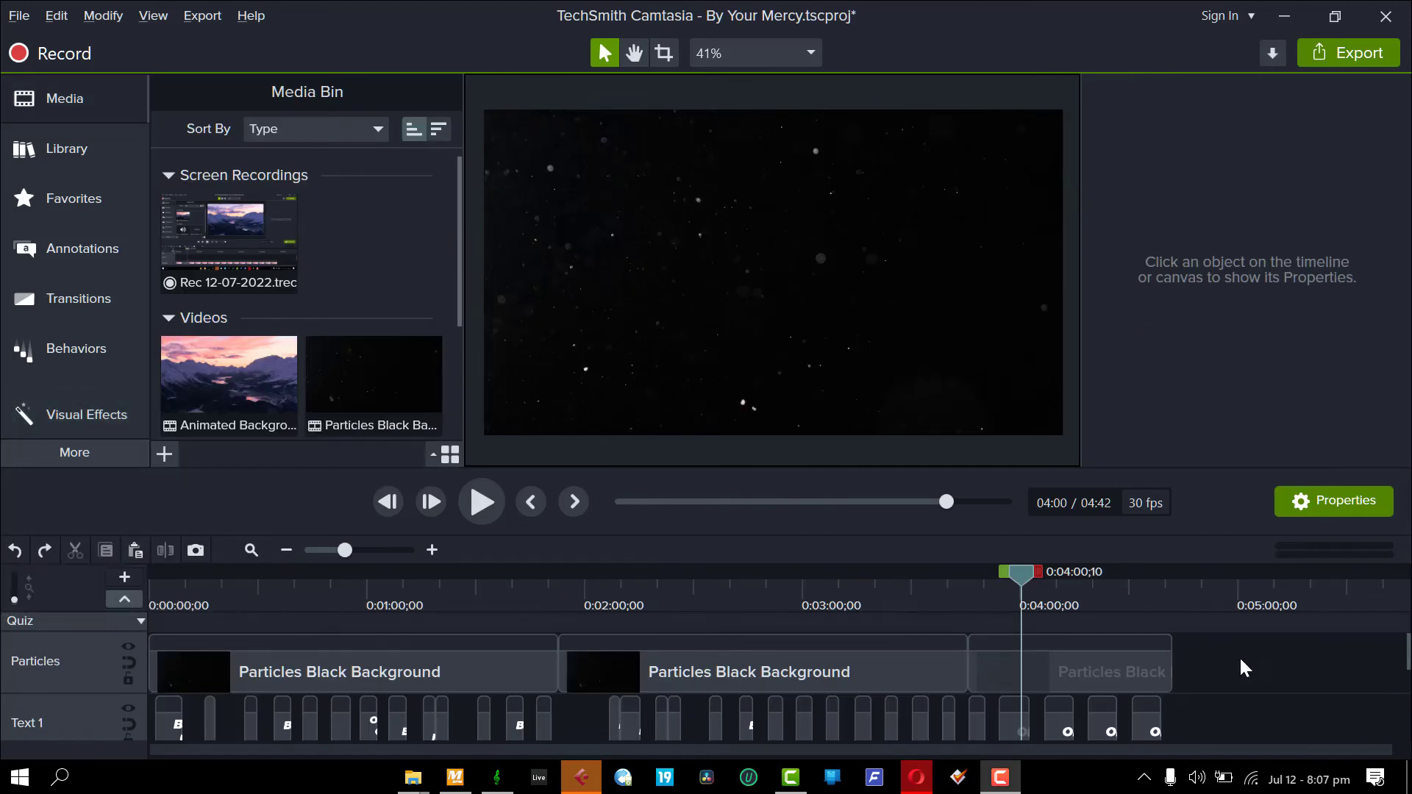
Preview the intro from near the song's start to about ten seconds
{"action": "scroll", "coordinate": [1406, 682], "scroll_direction": "down", "scroll_amount": 2}
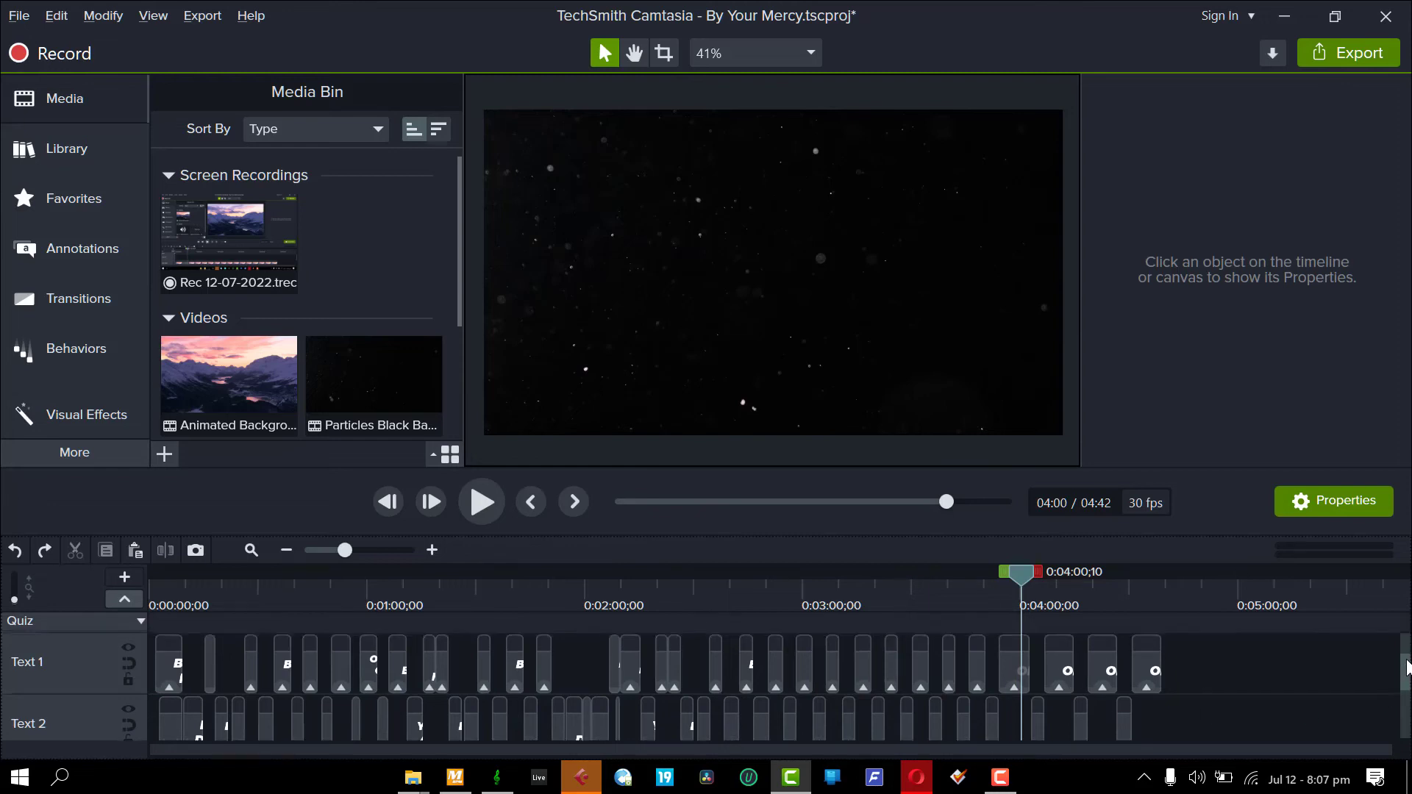
{"action": "scroll", "coordinate": [1407, 676], "scroll_direction": "up", "scroll_amount": 2}
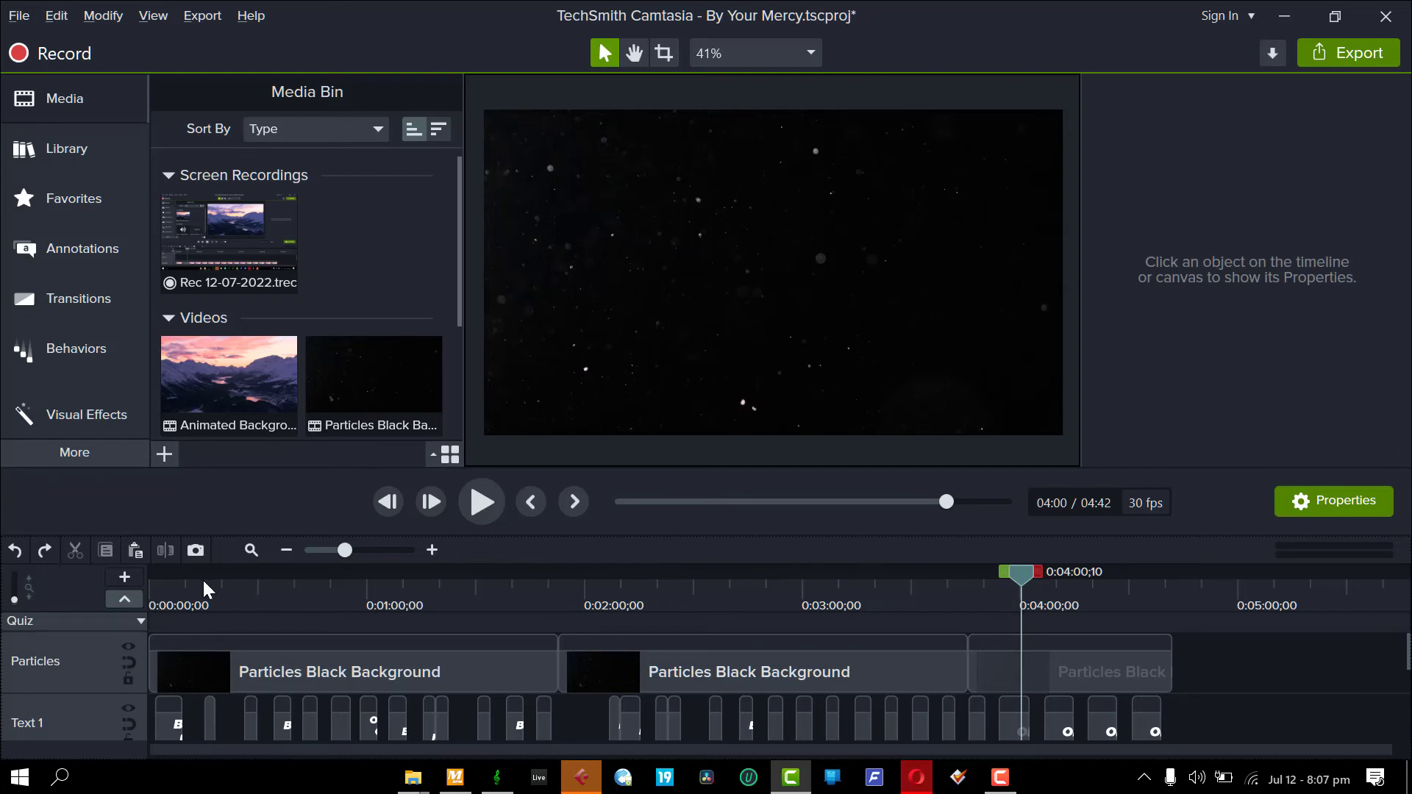
{"action": "left_click_drag", "start_coordinate": [203, 588], "coordinate": [163, 592]}
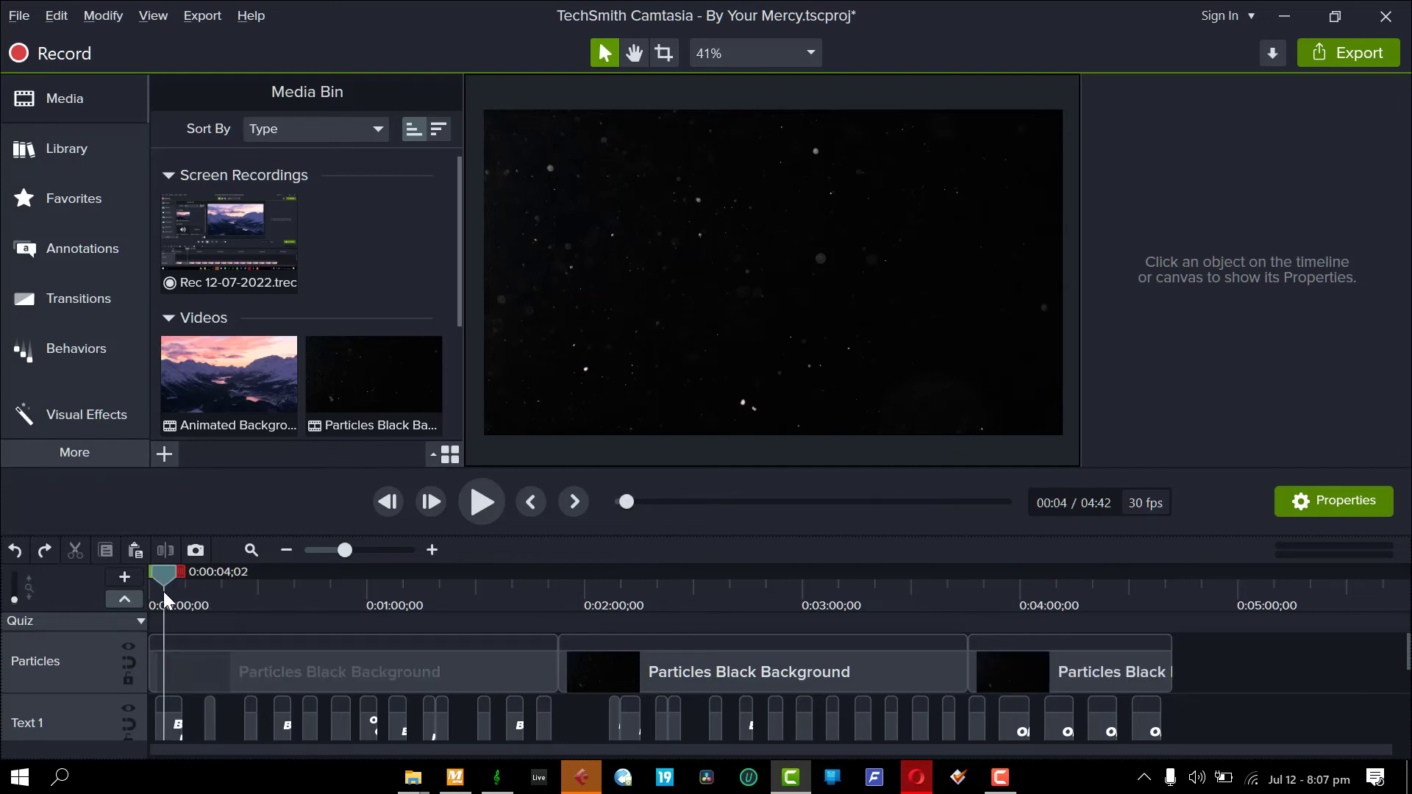
{"action": "key", "text": "space"}
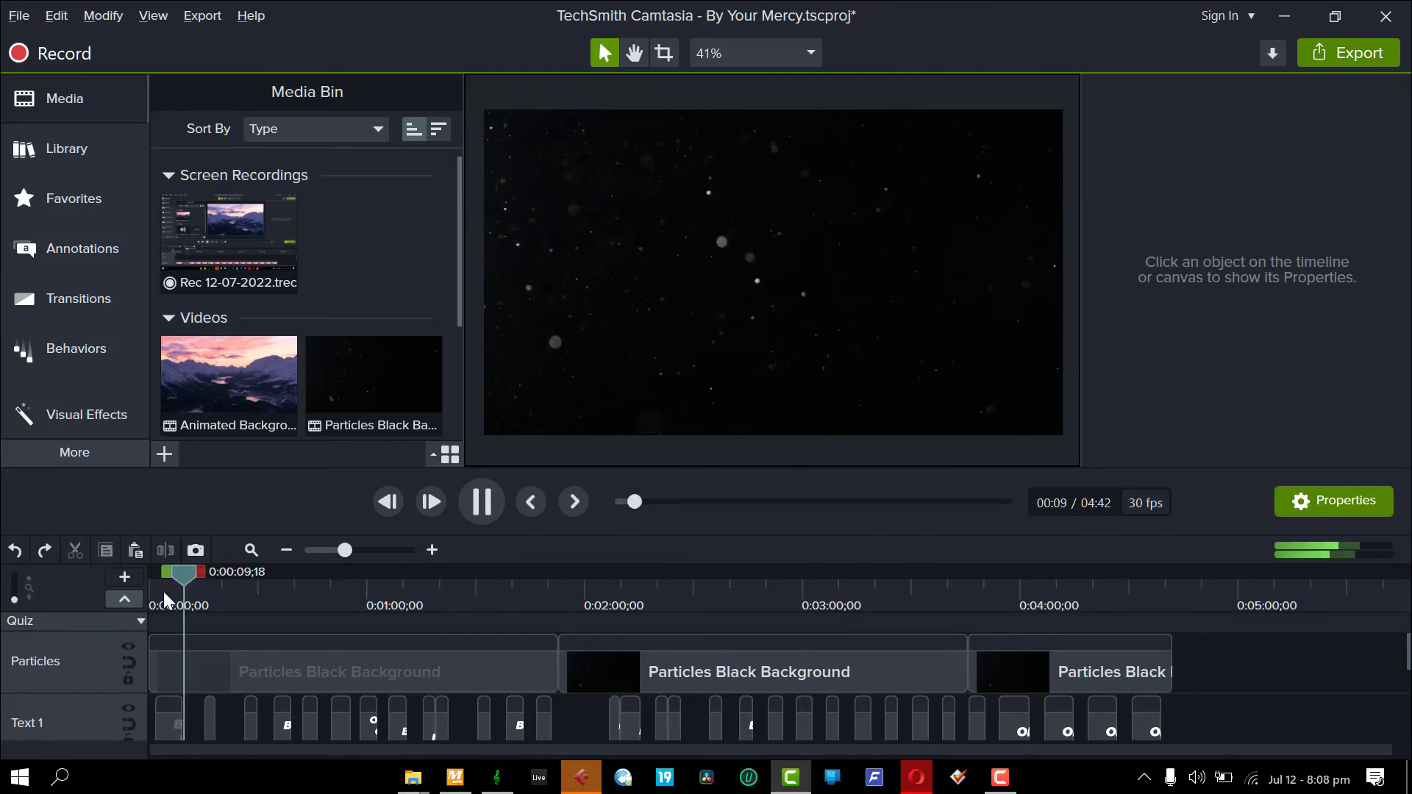
{"action": "key", "text": "space"}
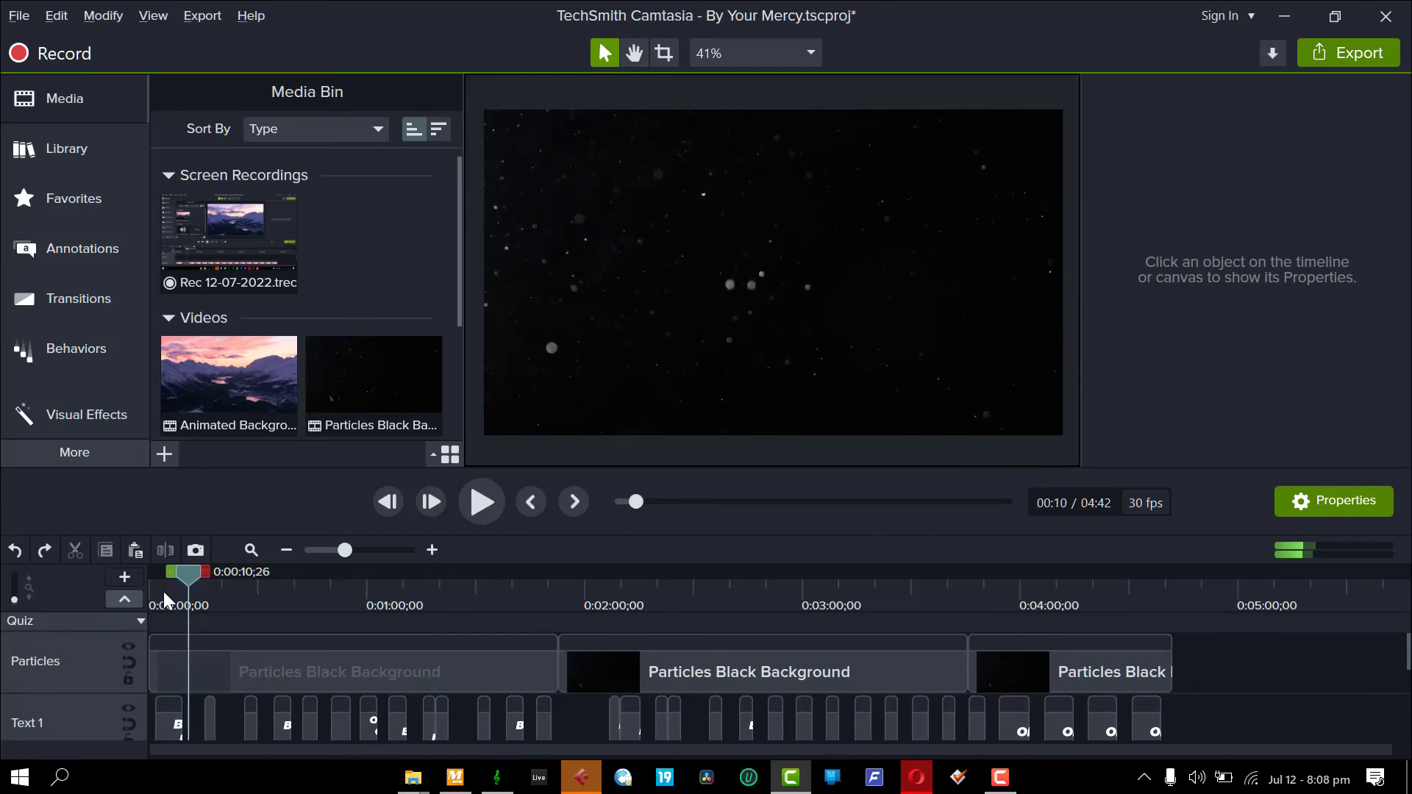
Select the Particles Black Background clips and stitch them into one continuous clip
{"action": "left_click_drag", "start_coordinate": [1237, 665], "coordinate": [513, 683]}
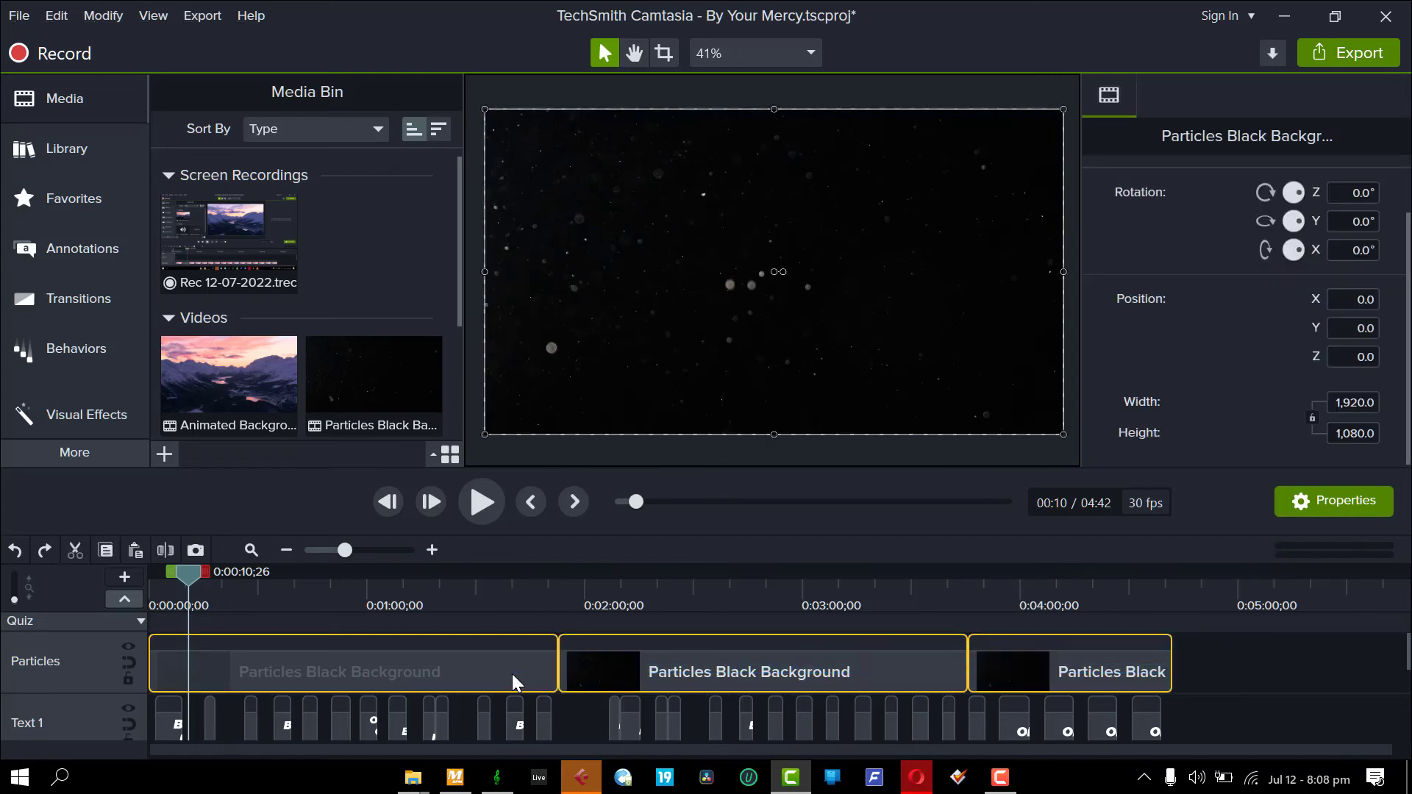
{"action": "right_click", "coordinate": [512, 682]}
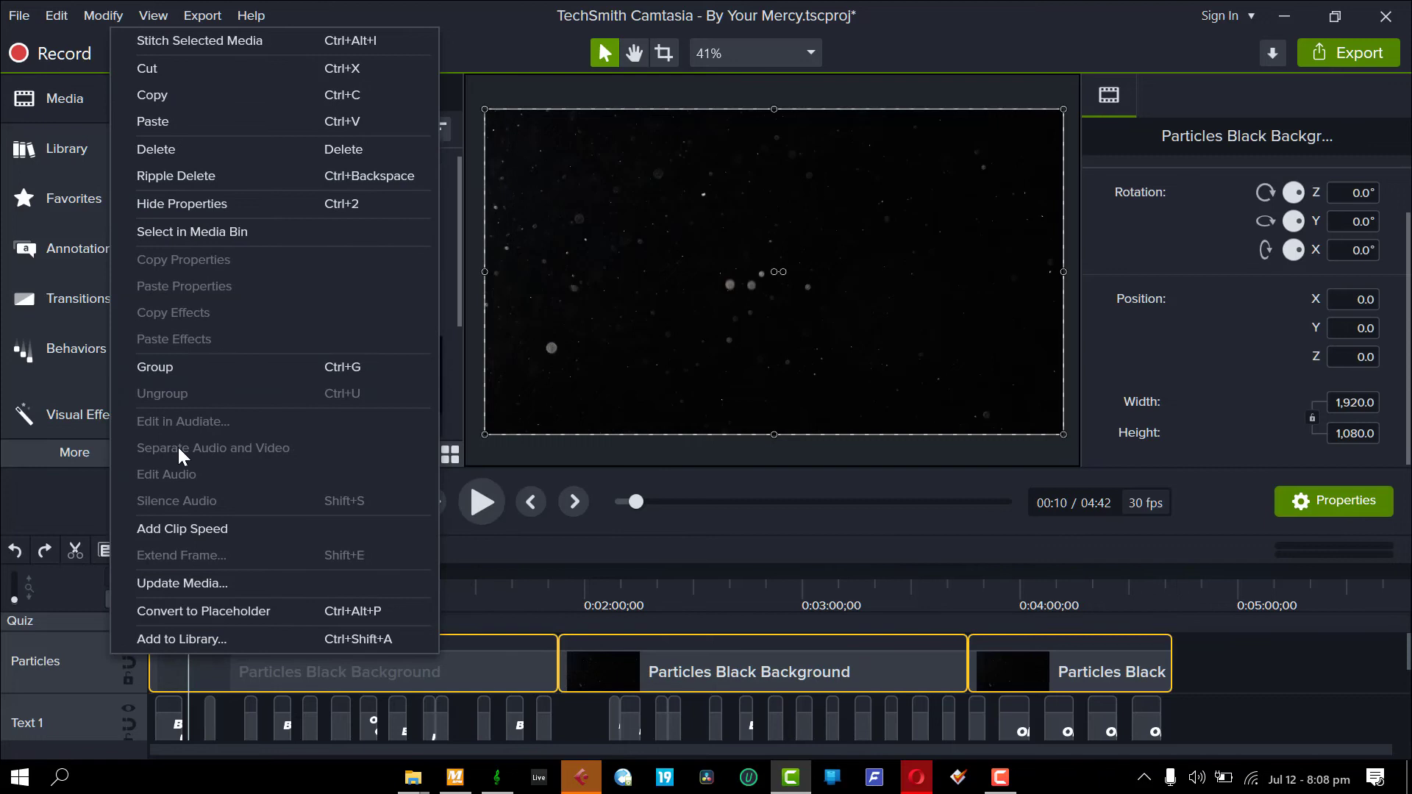
{"action": "left_click", "coordinate": [222, 38]}
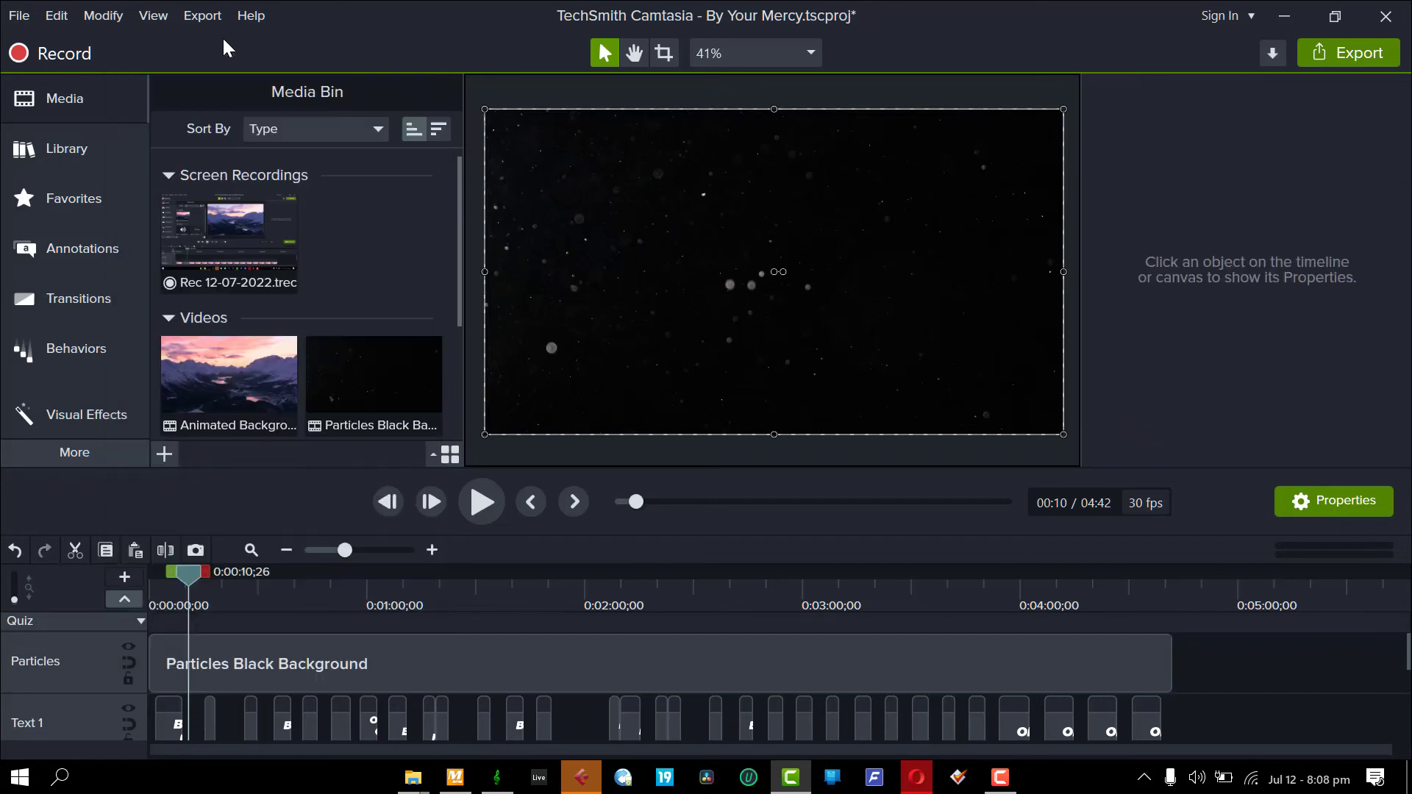
{"action": "left_click", "coordinate": [629, 668]}
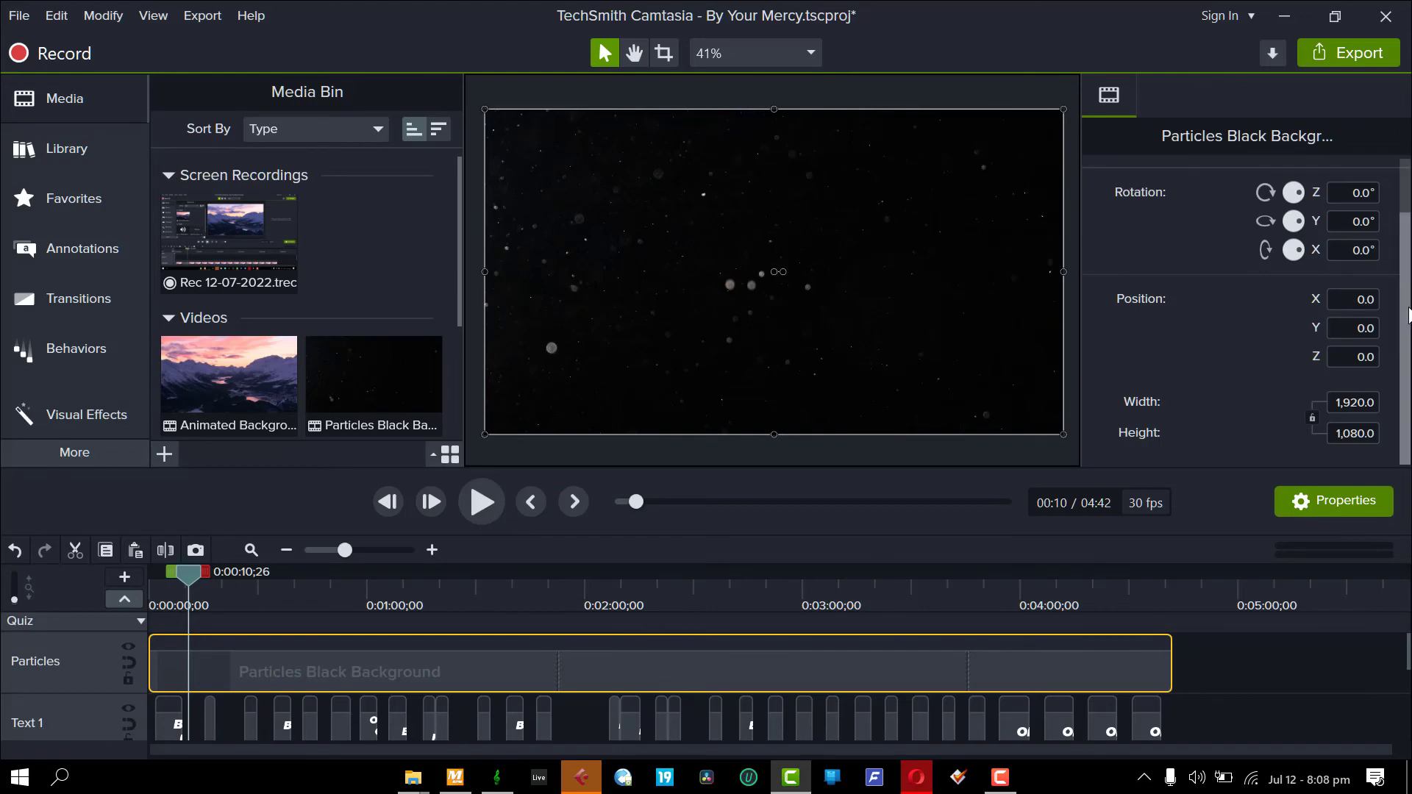
Try particles overlay opacities of 42%, 0% and 20%, previewing the effect
{"action": "scroll", "coordinate": [1316, 237], "scroll_direction": "up", "scroll_amount": 2}
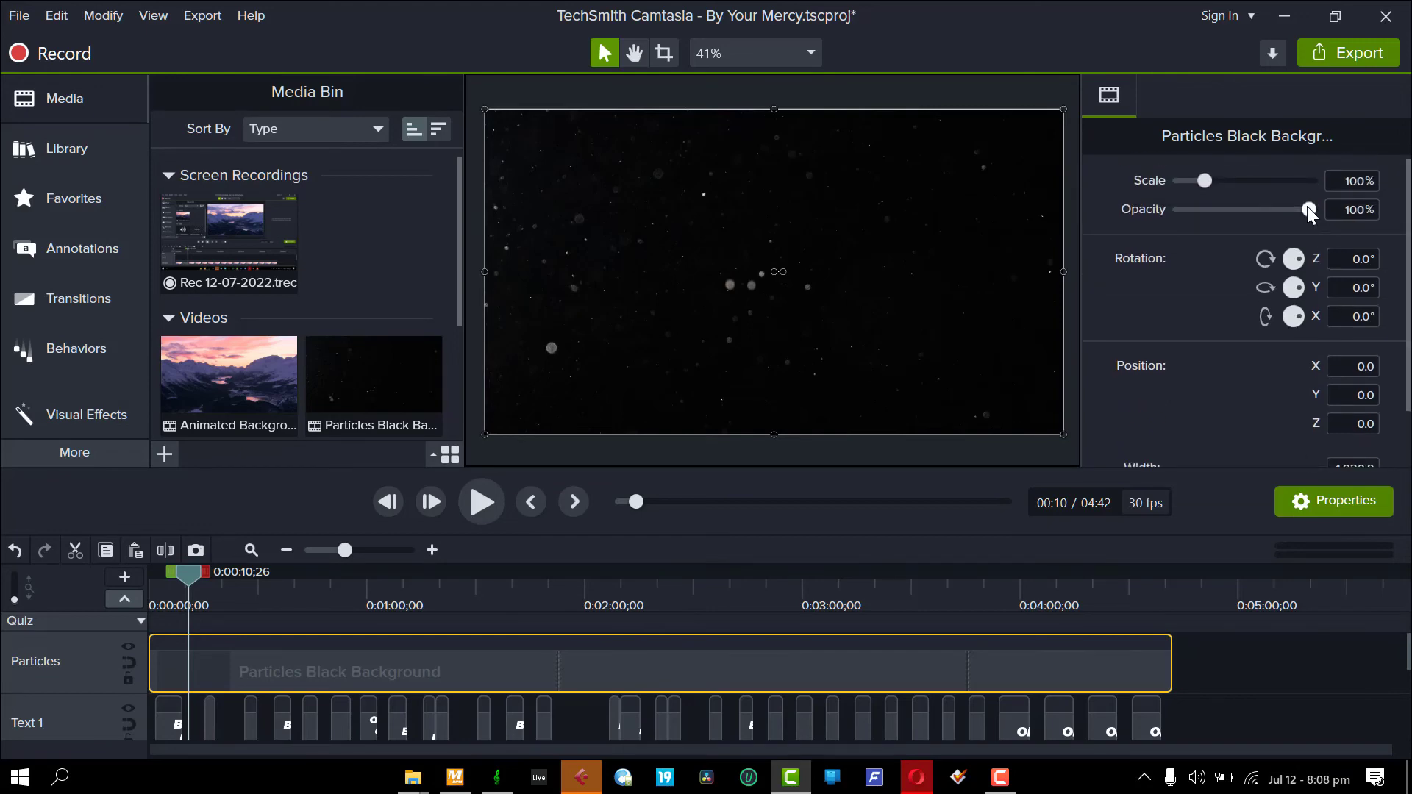
{"action": "left_click_drag", "start_coordinate": [1308, 207], "coordinate": [1231, 216]}
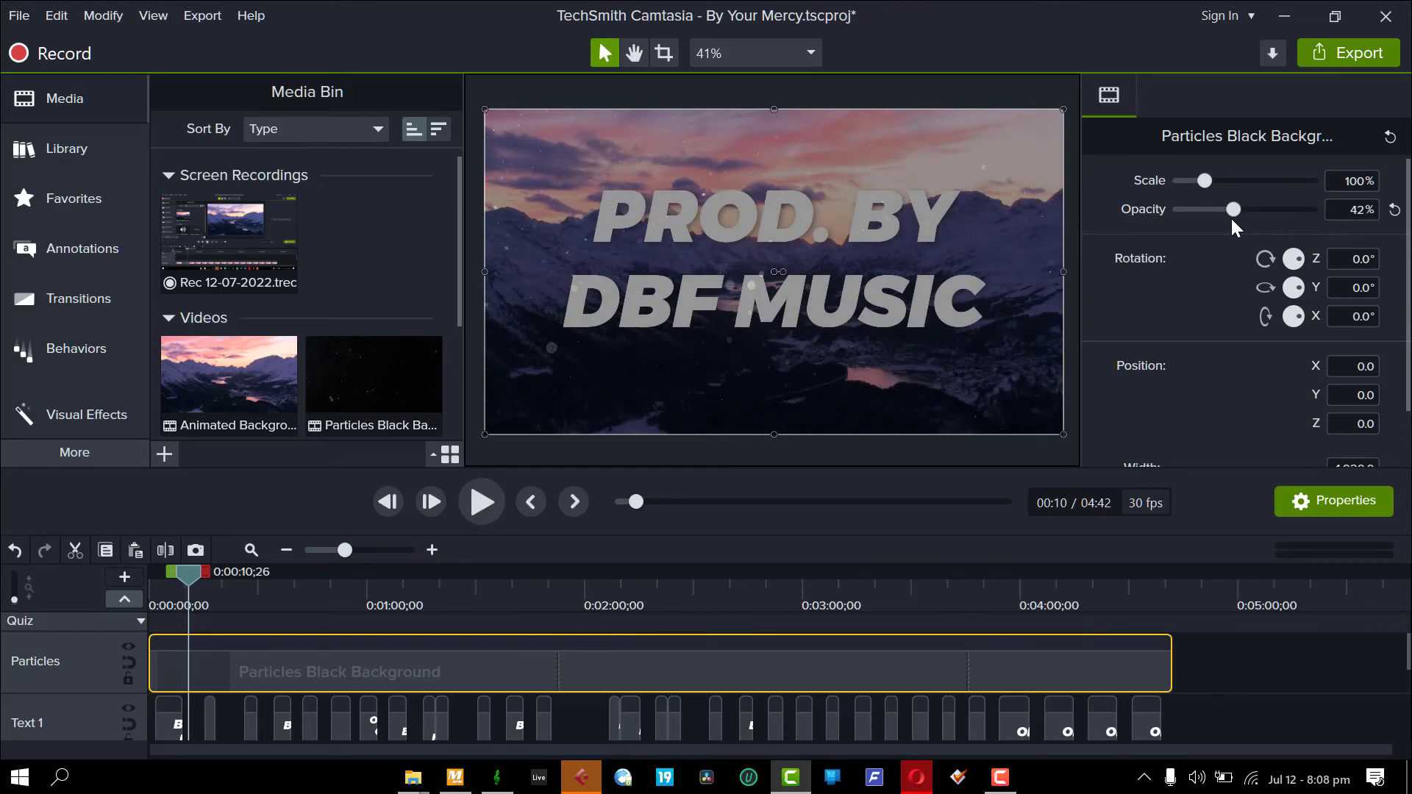
{"action": "mouse_move", "coordinate": [1233, 219]}
{"action": "left_mouse_down"}
{"action": "mouse_move", "coordinate": [1169, 225]}
{"action": "mouse_move", "coordinate": [1195, 206]}
{"action": "mouse_move", "coordinate": [1171, 214]}
{"action": "mouse_move", "coordinate": [1216, 213]}
{"action": "left_mouse_up"}
{"action": "key", "text": "space"}
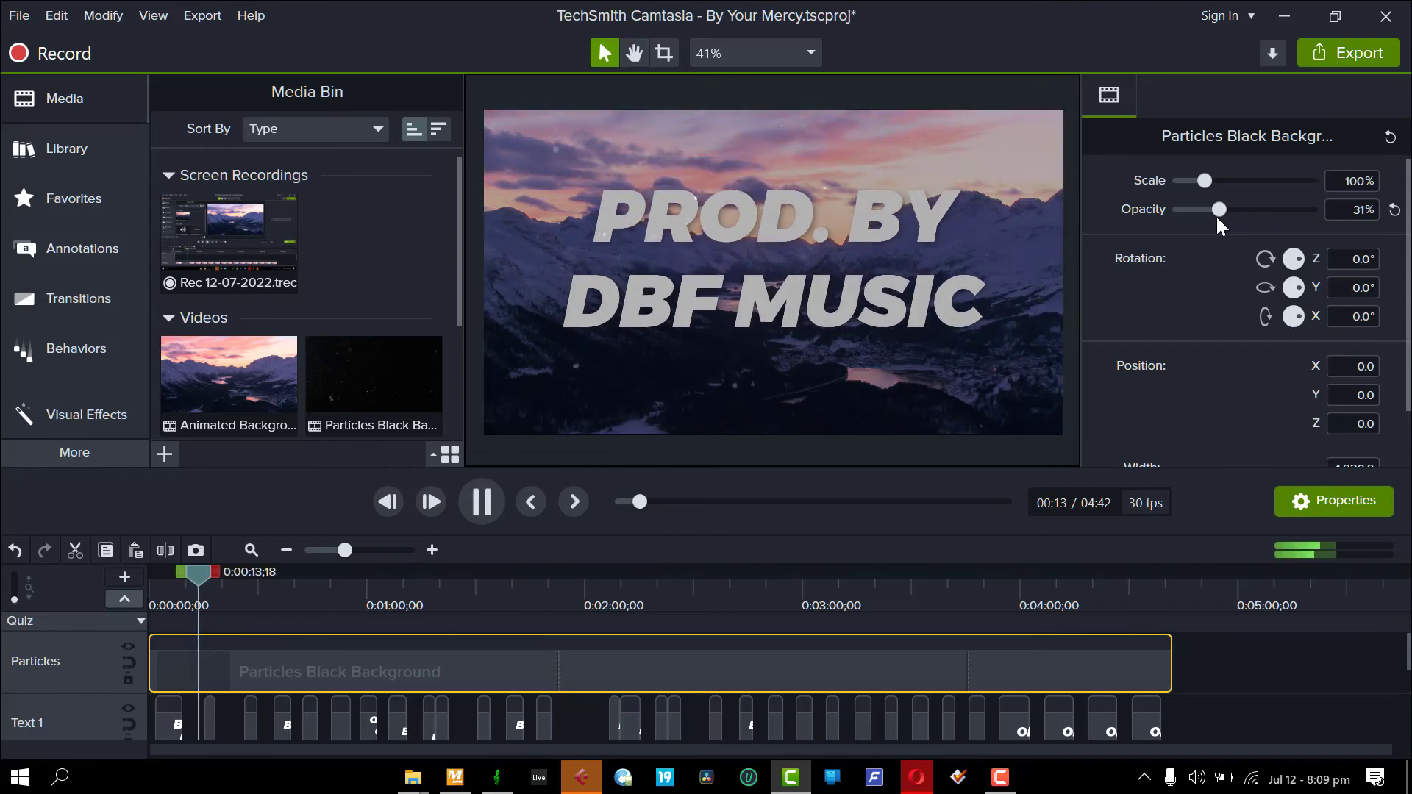
{"action": "key", "text": "space"}
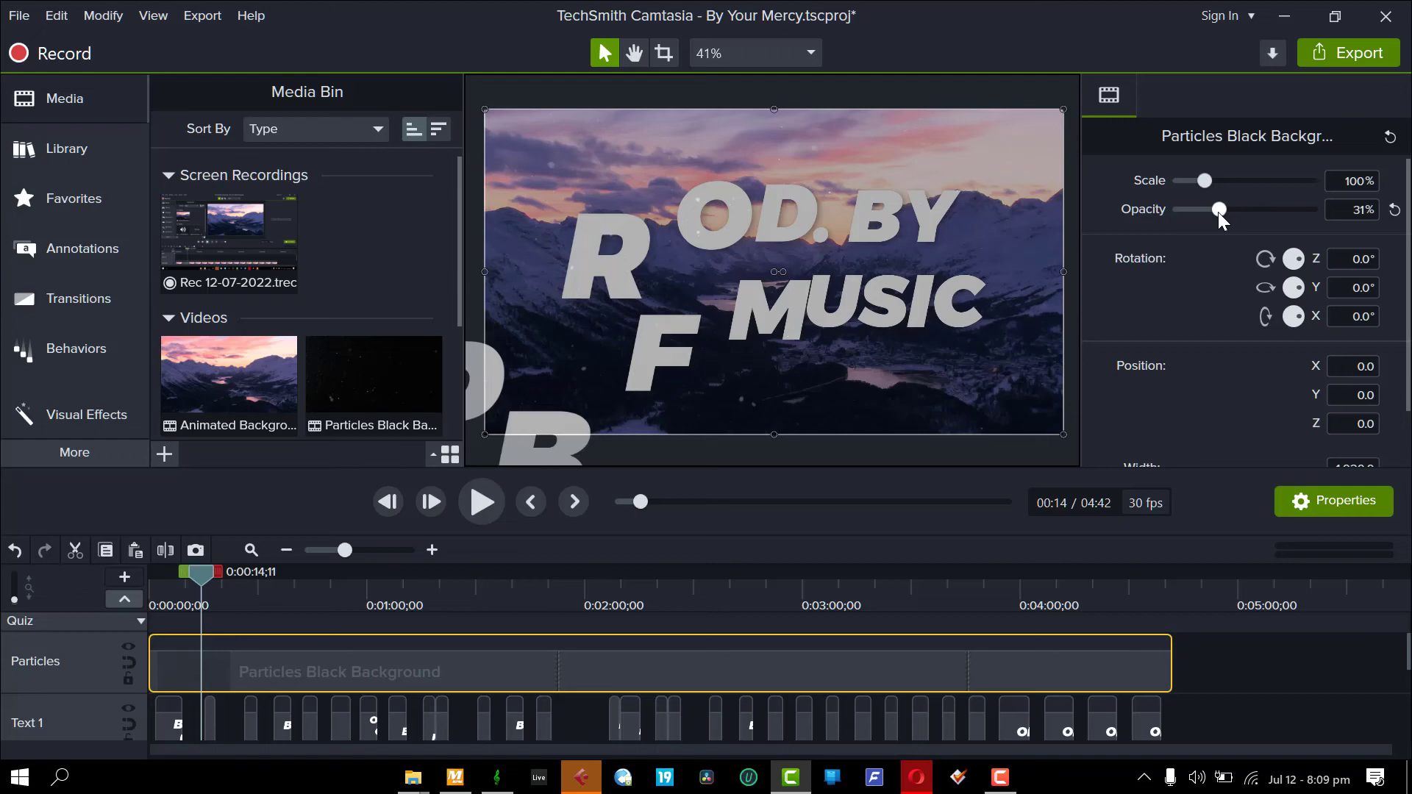
{"action": "left_click_drag", "start_coordinate": [1218, 212], "coordinate": [1174, 216]}
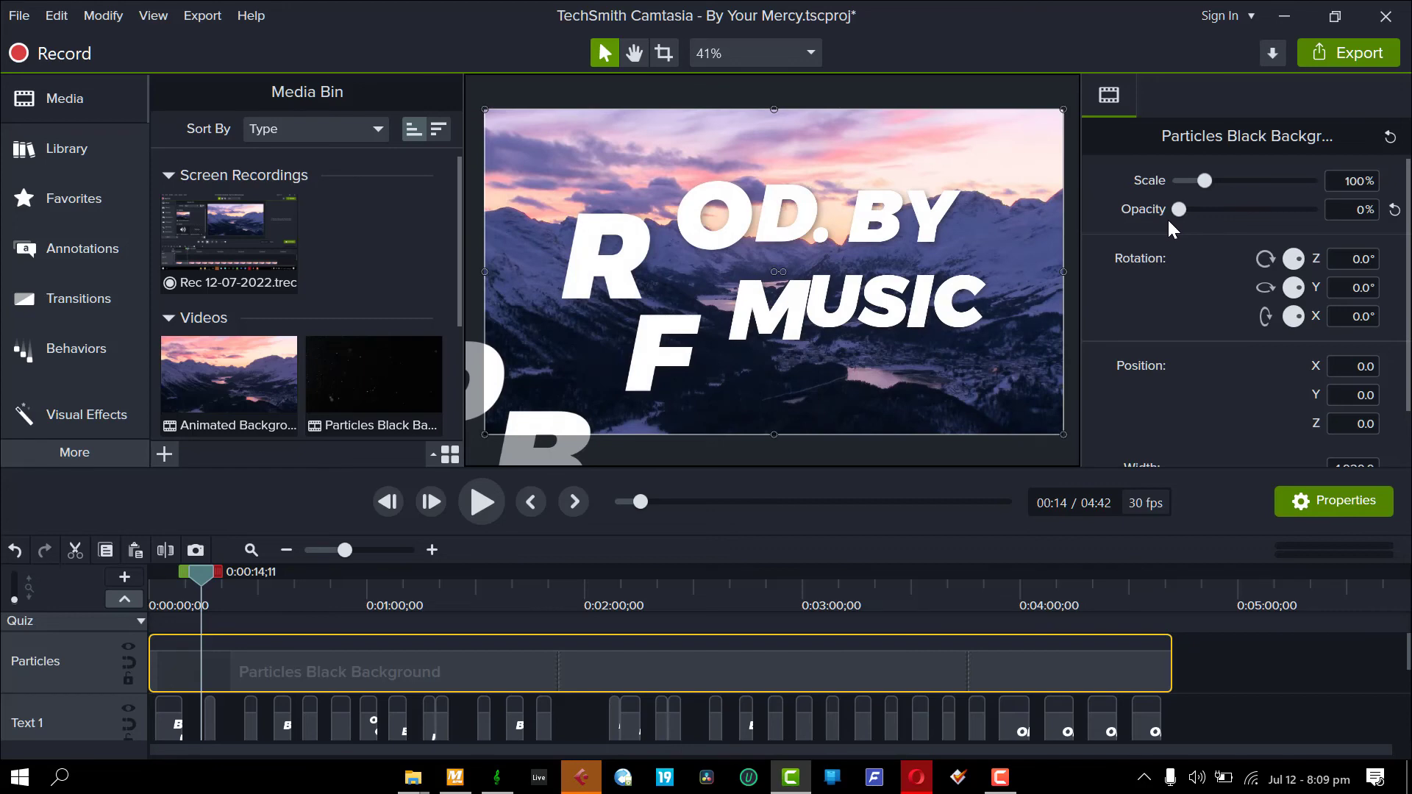
{"action": "left_click_drag", "start_coordinate": [1170, 222], "coordinate": [1203, 217]}
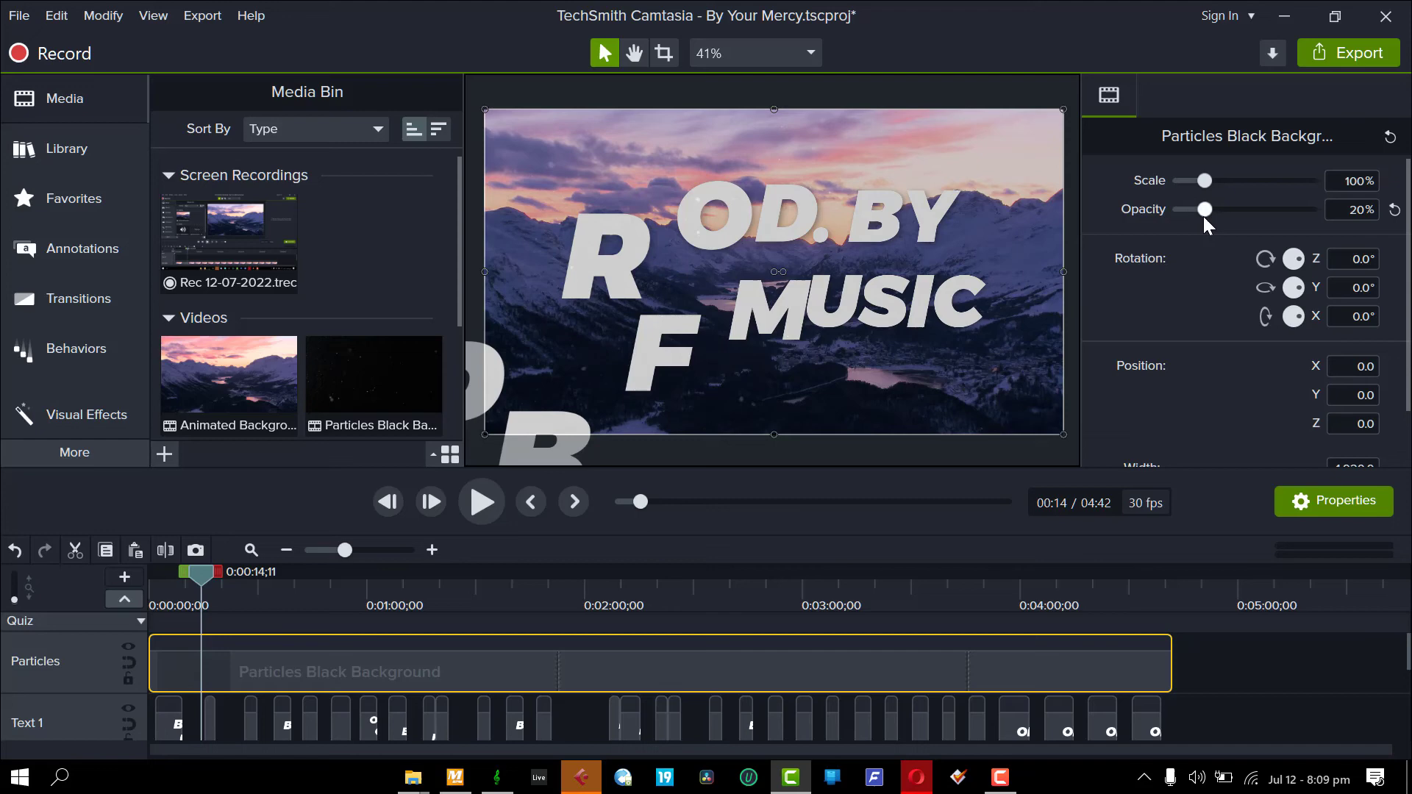
{"action": "key", "text": "space"}
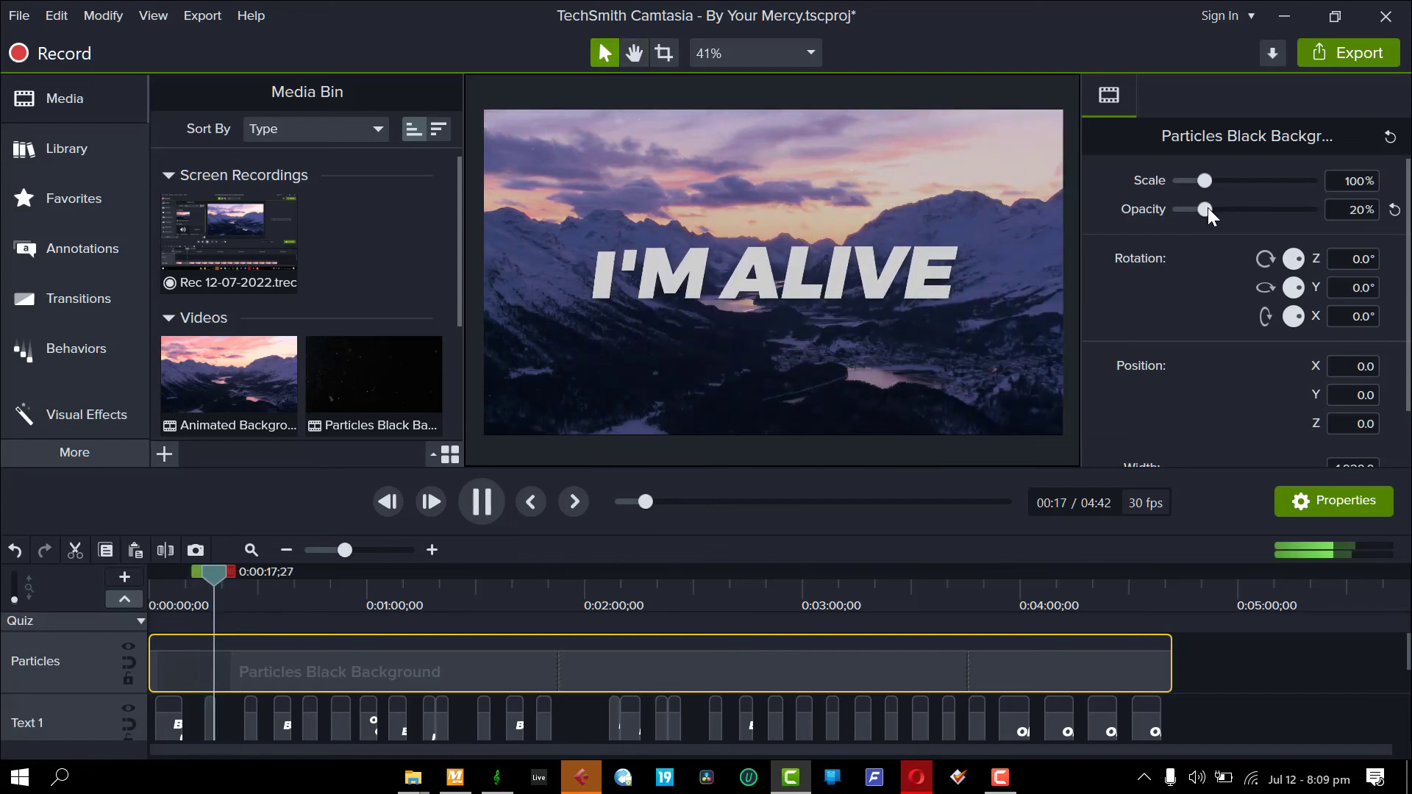
Fine-tune the particles opacity between 25% and 35%, settle on 29%, and save the project
{"action": "left_click", "coordinate": [1207, 208]}
{"action": "left_click_drag", "start_coordinate": [1208, 207], "coordinate": [1213, 208]}
{"action": "key", "text": "space"}
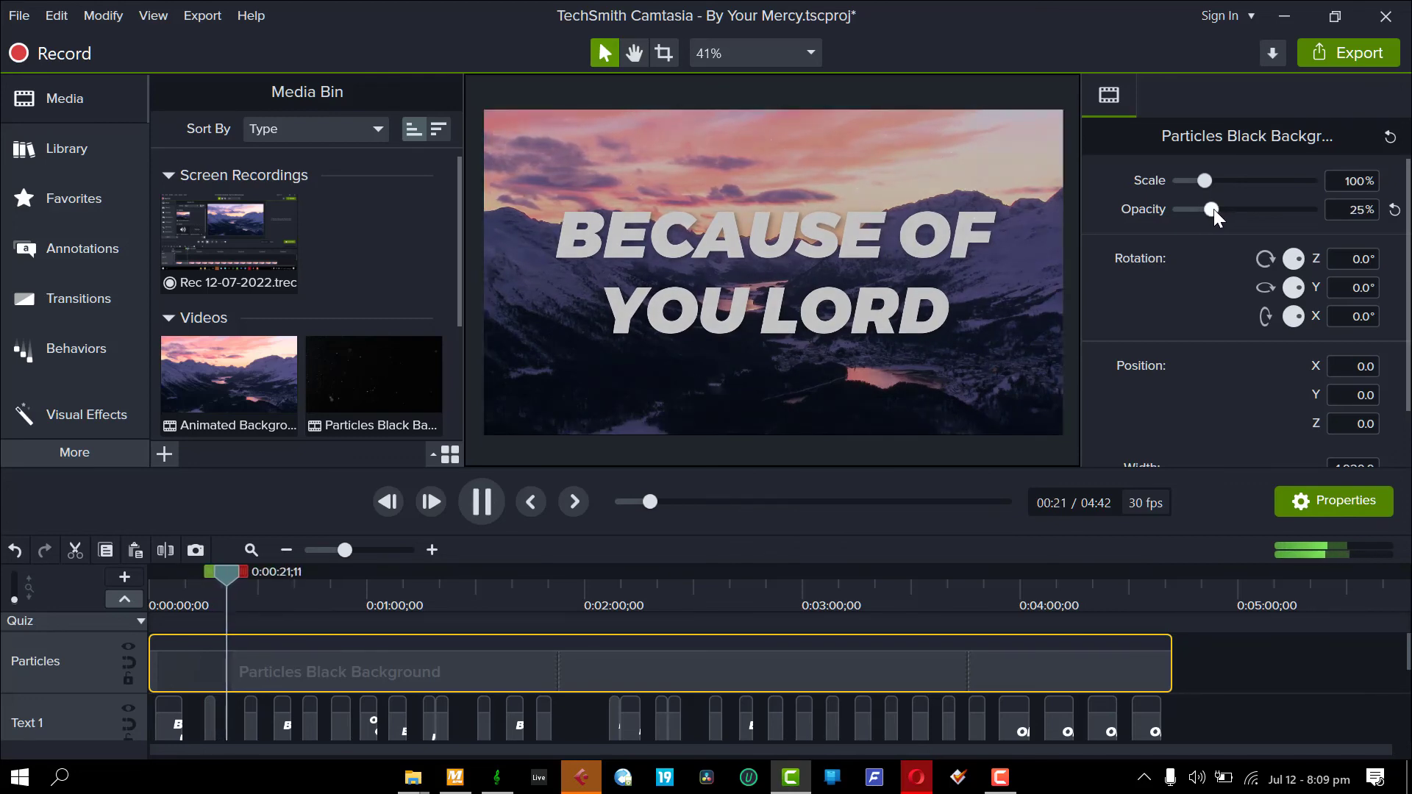
{"action": "left_click_drag", "start_coordinate": [1214, 209], "coordinate": [1233, 210]}
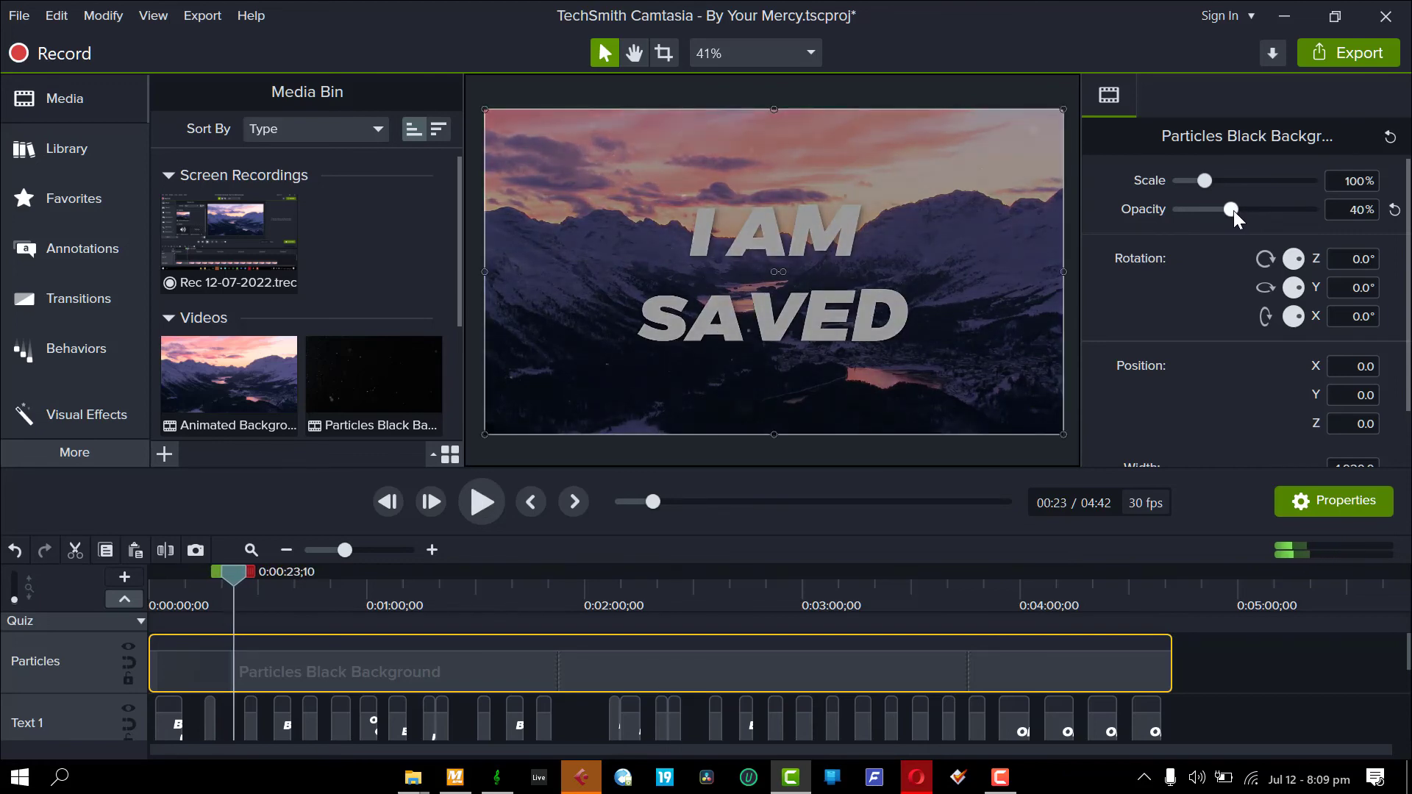
{"action": "key", "text": "space"}
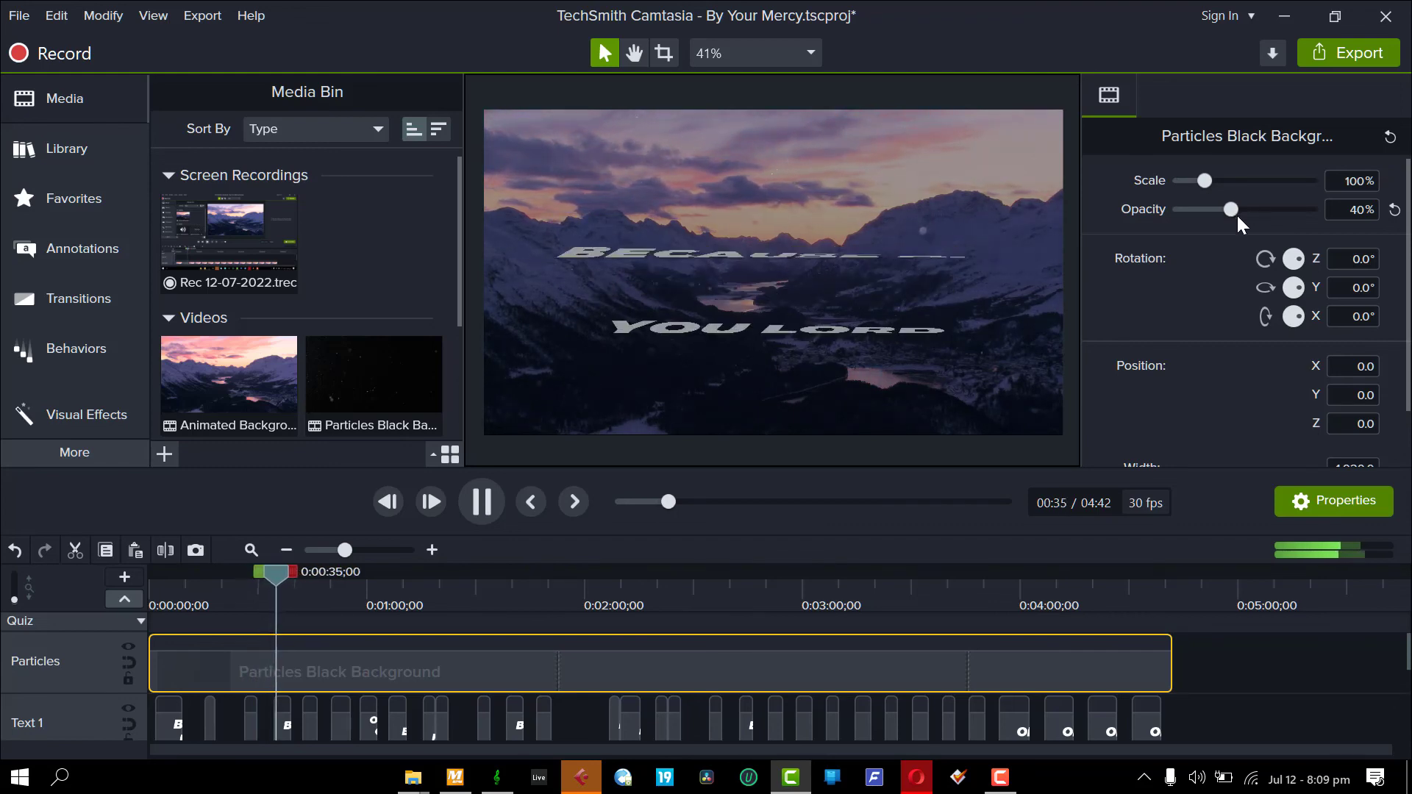
{"action": "key", "text": "space"}
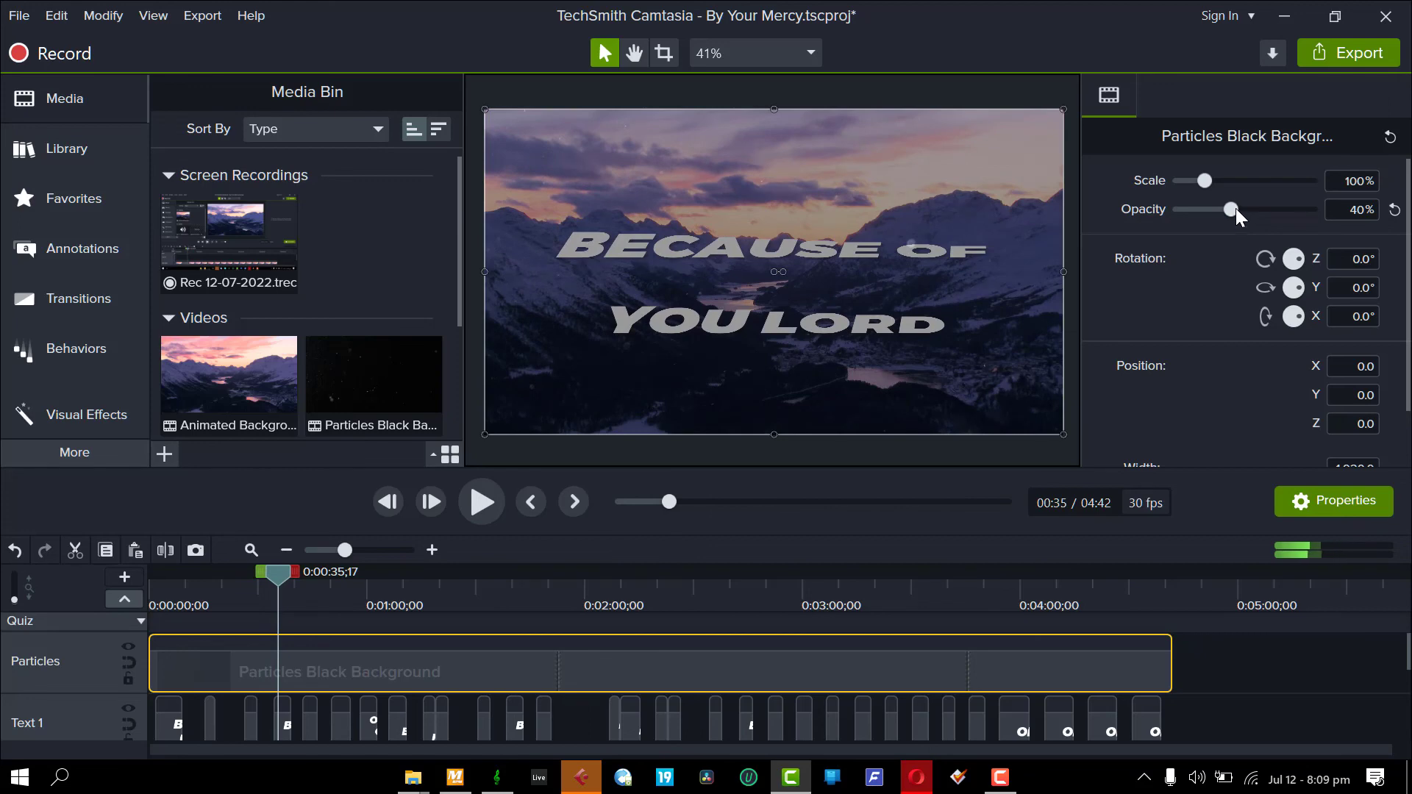
{"action": "left_click_drag", "start_coordinate": [1235, 209], "coordinate": [1220, 210]}
{"action": "key", "text": "space"}
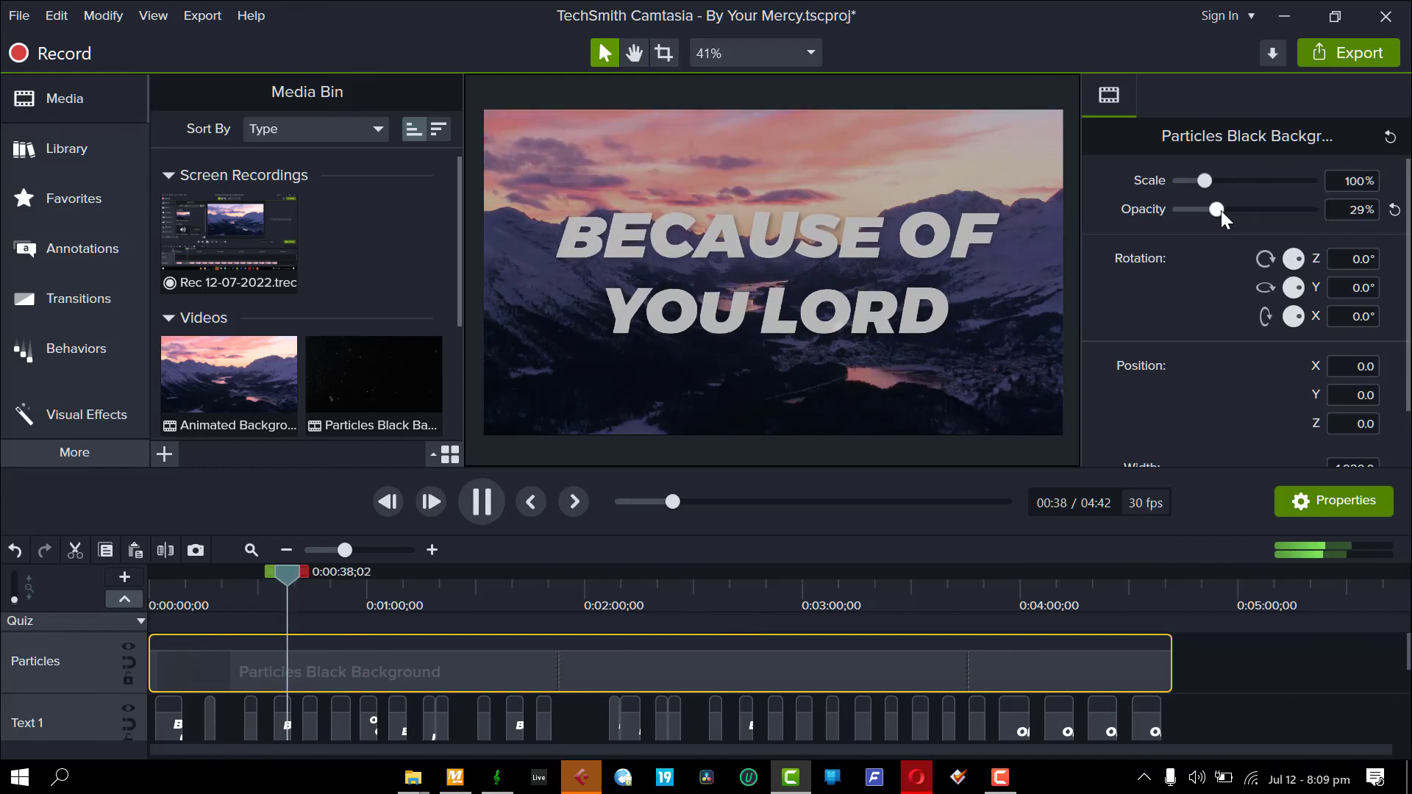
{"action": "key", "text": "space"}
{"action": "key", "text": "ctrl+s"}
{"action": "key", "text": "space"}
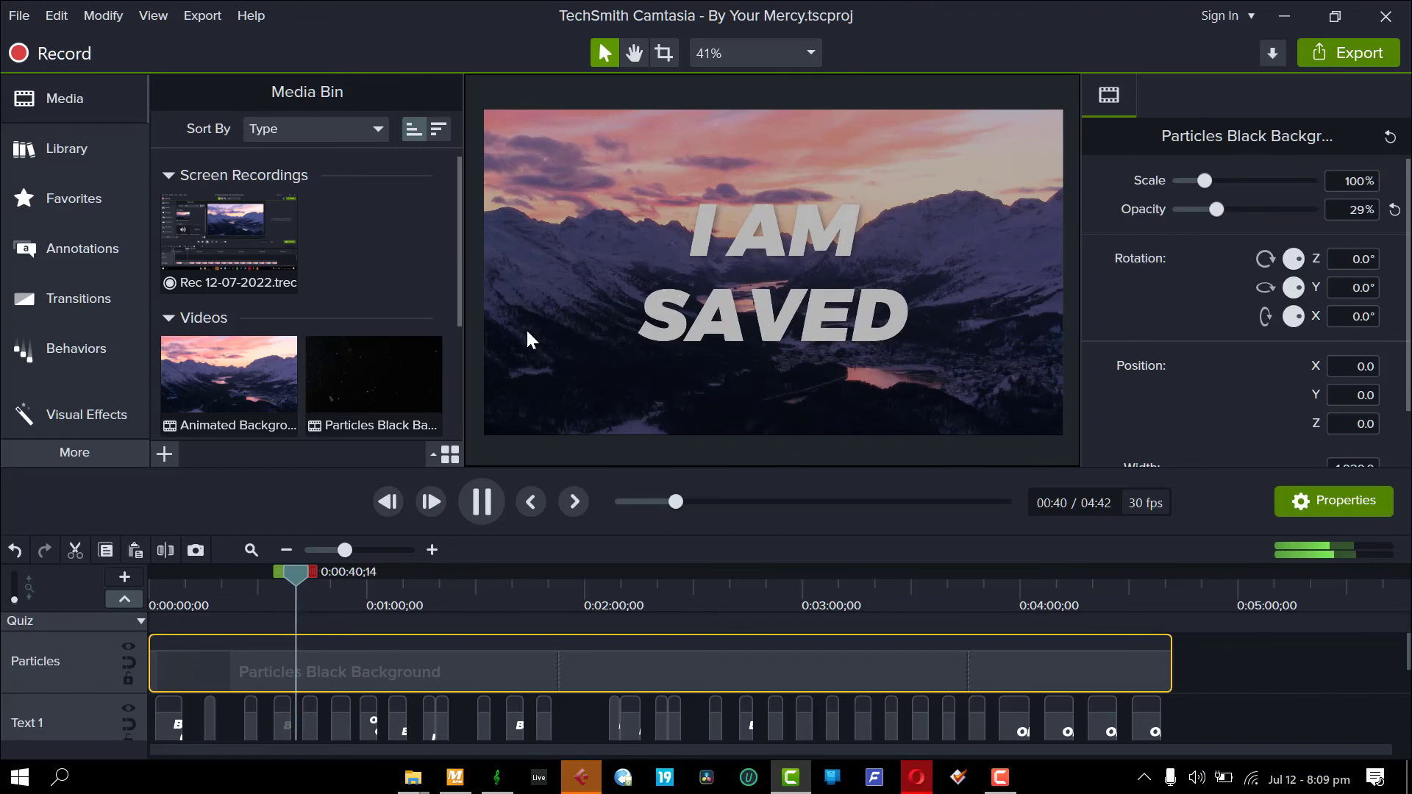
{"action": "key", "text": "ctrl+Home"}
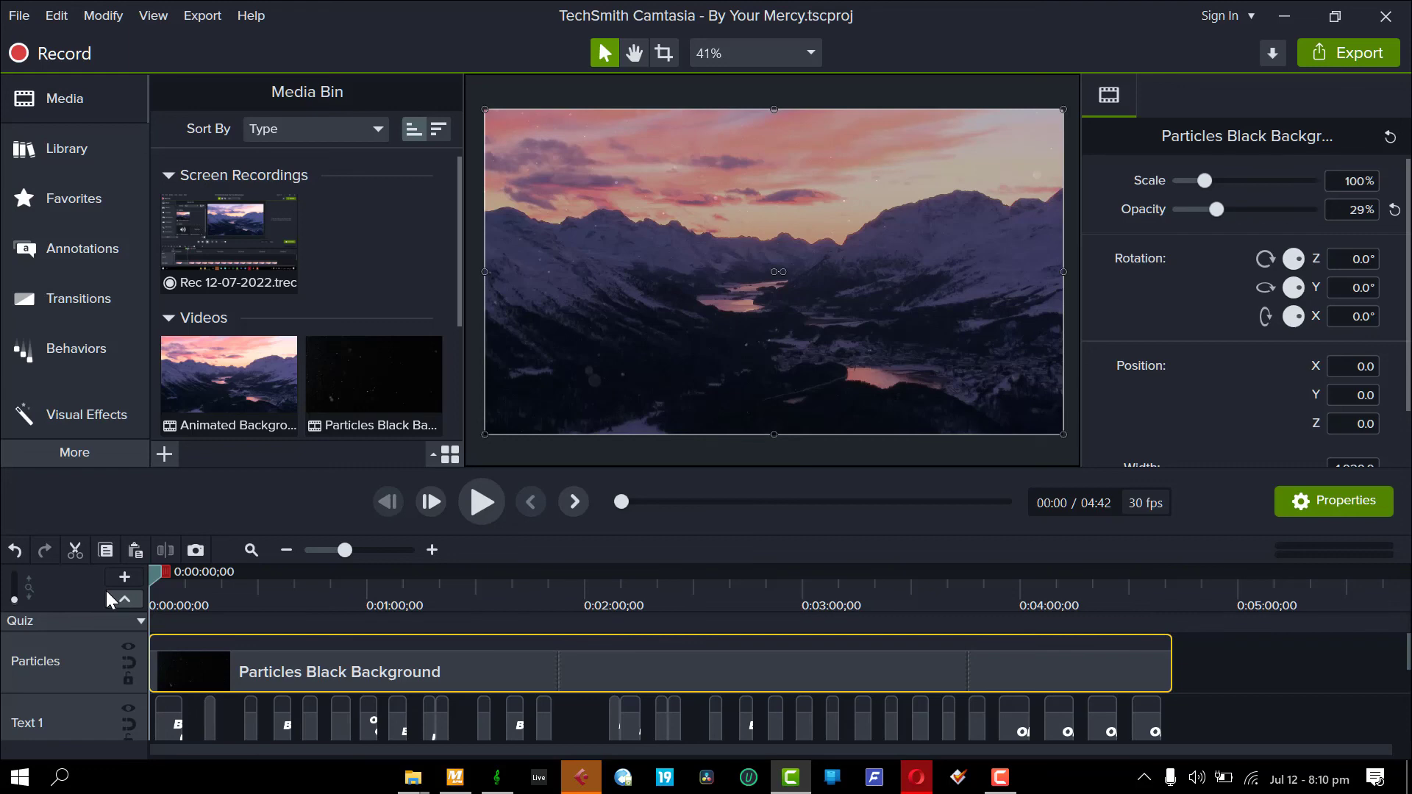
{"action": "key", "text": "space"}
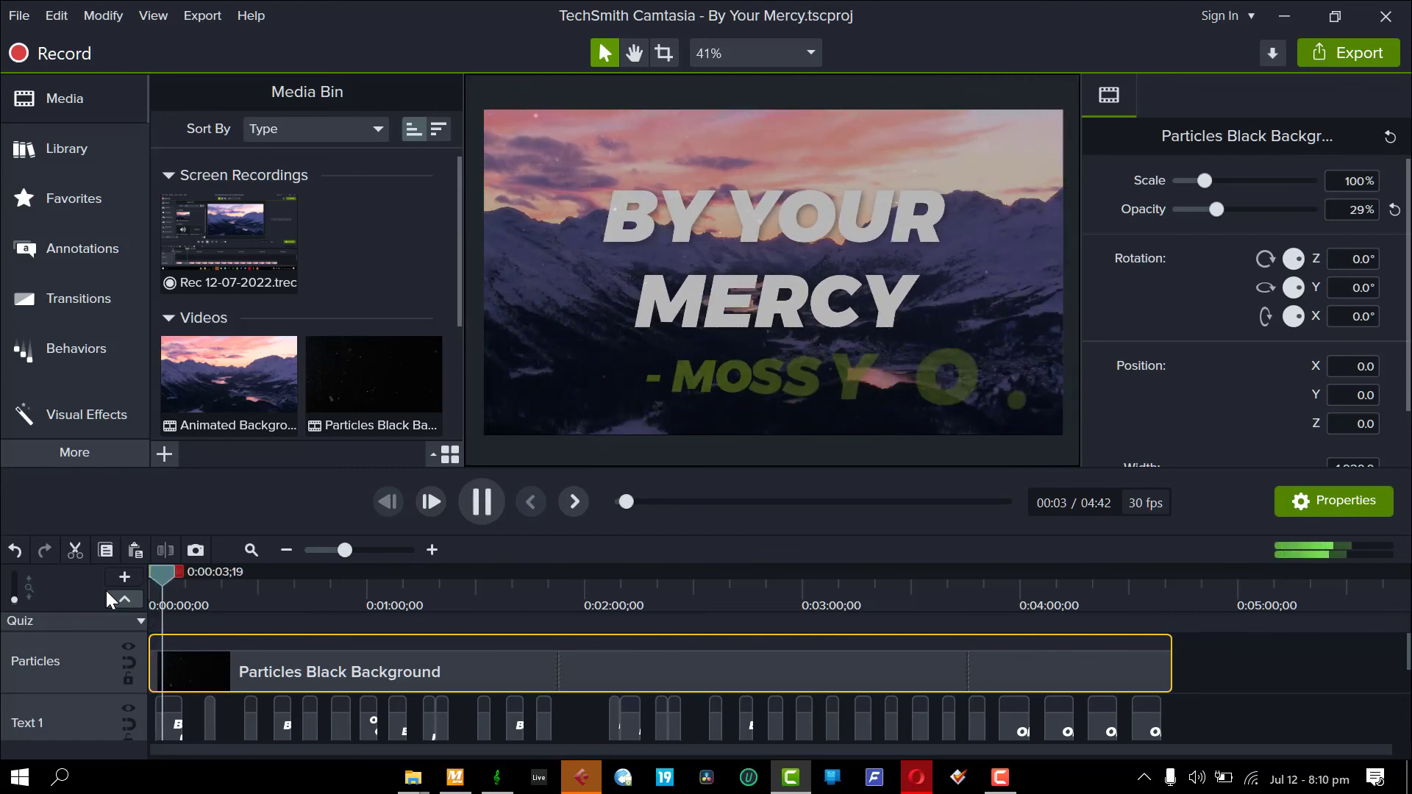